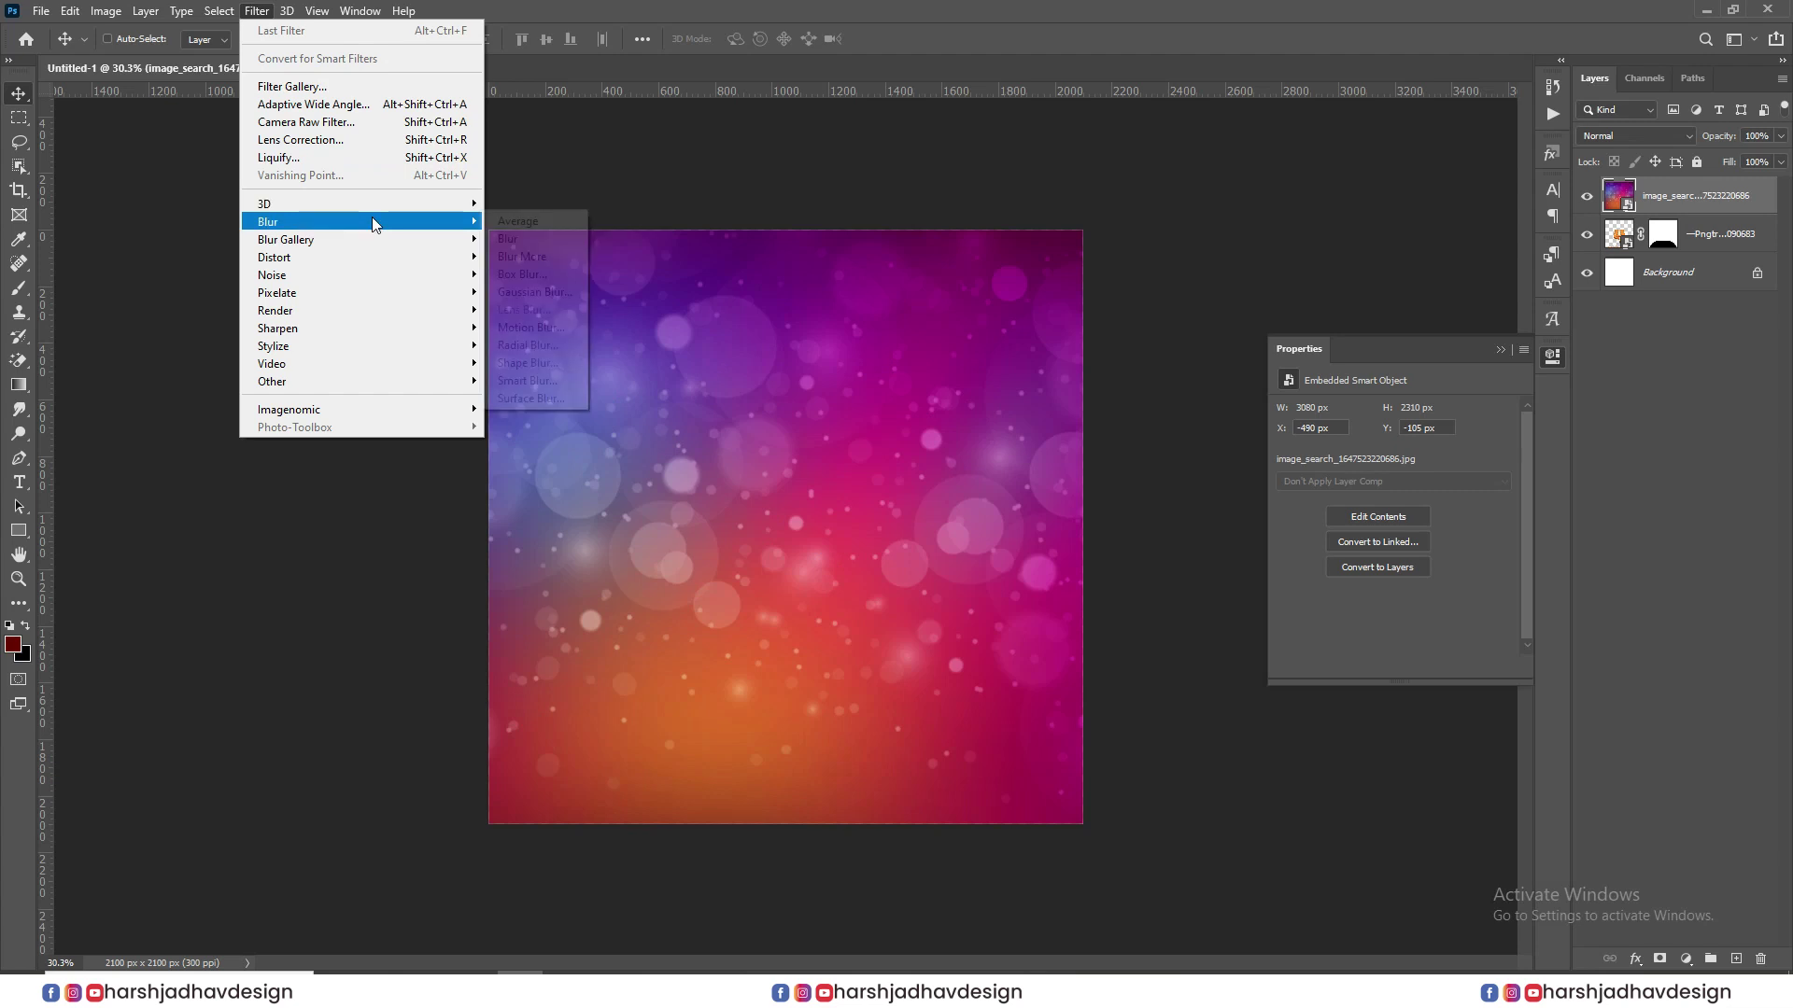
- Apply a Gaussian Blur to the bokeh background image and place its layer below the sandals layer
left_click(564, 293)
left_click(1513, 226)
left_click_drag(1668, 196, 1666, 323)
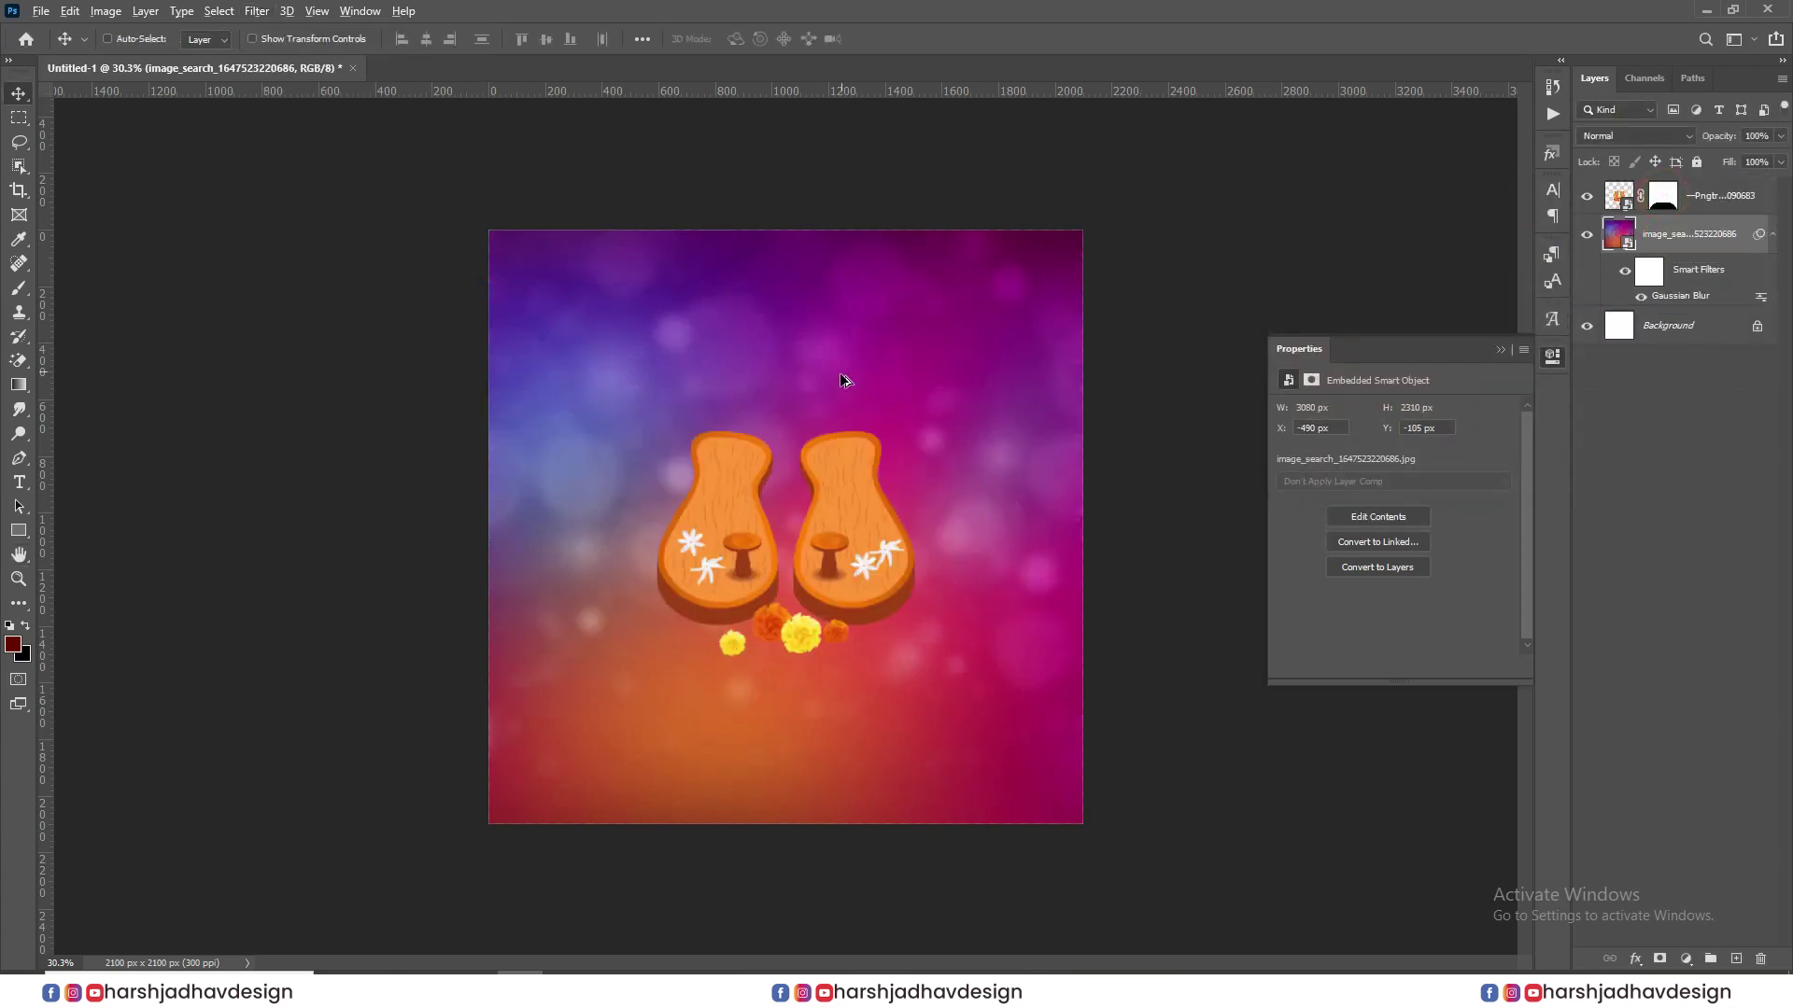
- Add a new empty layer directly above the blurred background image and activate the Brush tool
scroll(845, 380, "down", 1)
left_click(1735, 958)
key("b")
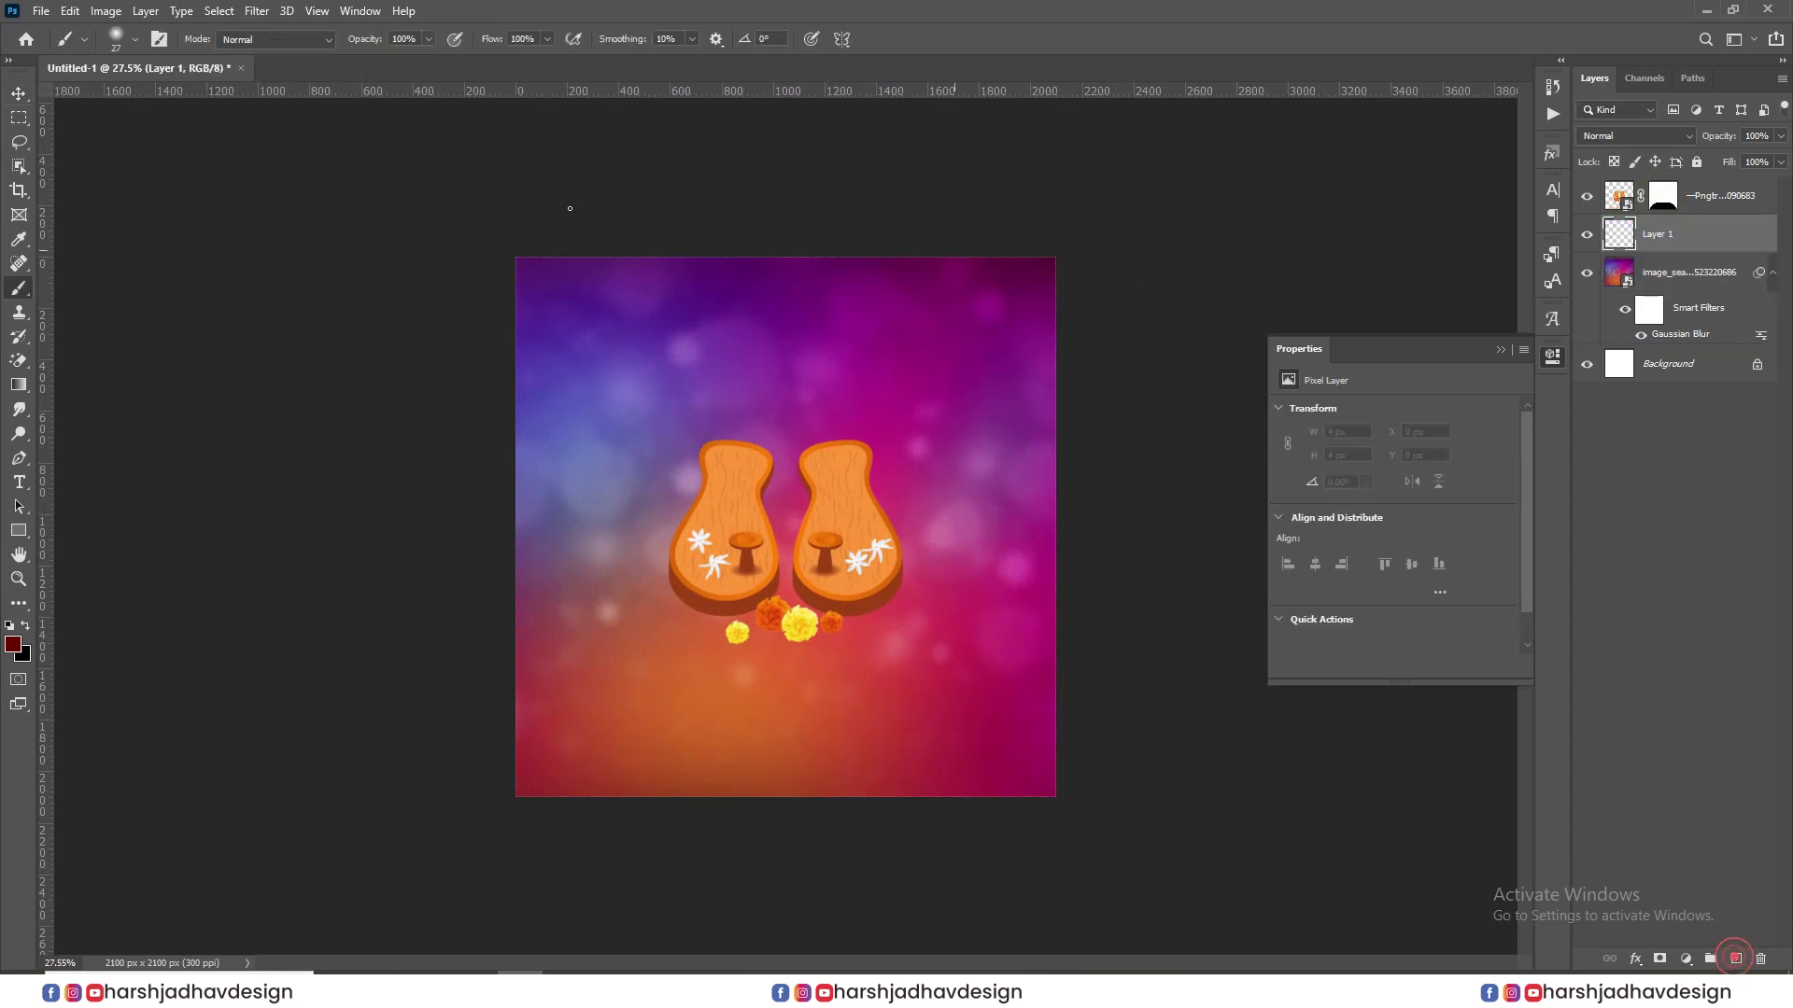
left_click_drag(791, 474, 880, 452)
right_click(836, 466)
left_click(961, 445)
left_click_drag(670, 435, 797, 440)
left_click(798, 446)
left_click(967, 611)
key("ctrl+z")
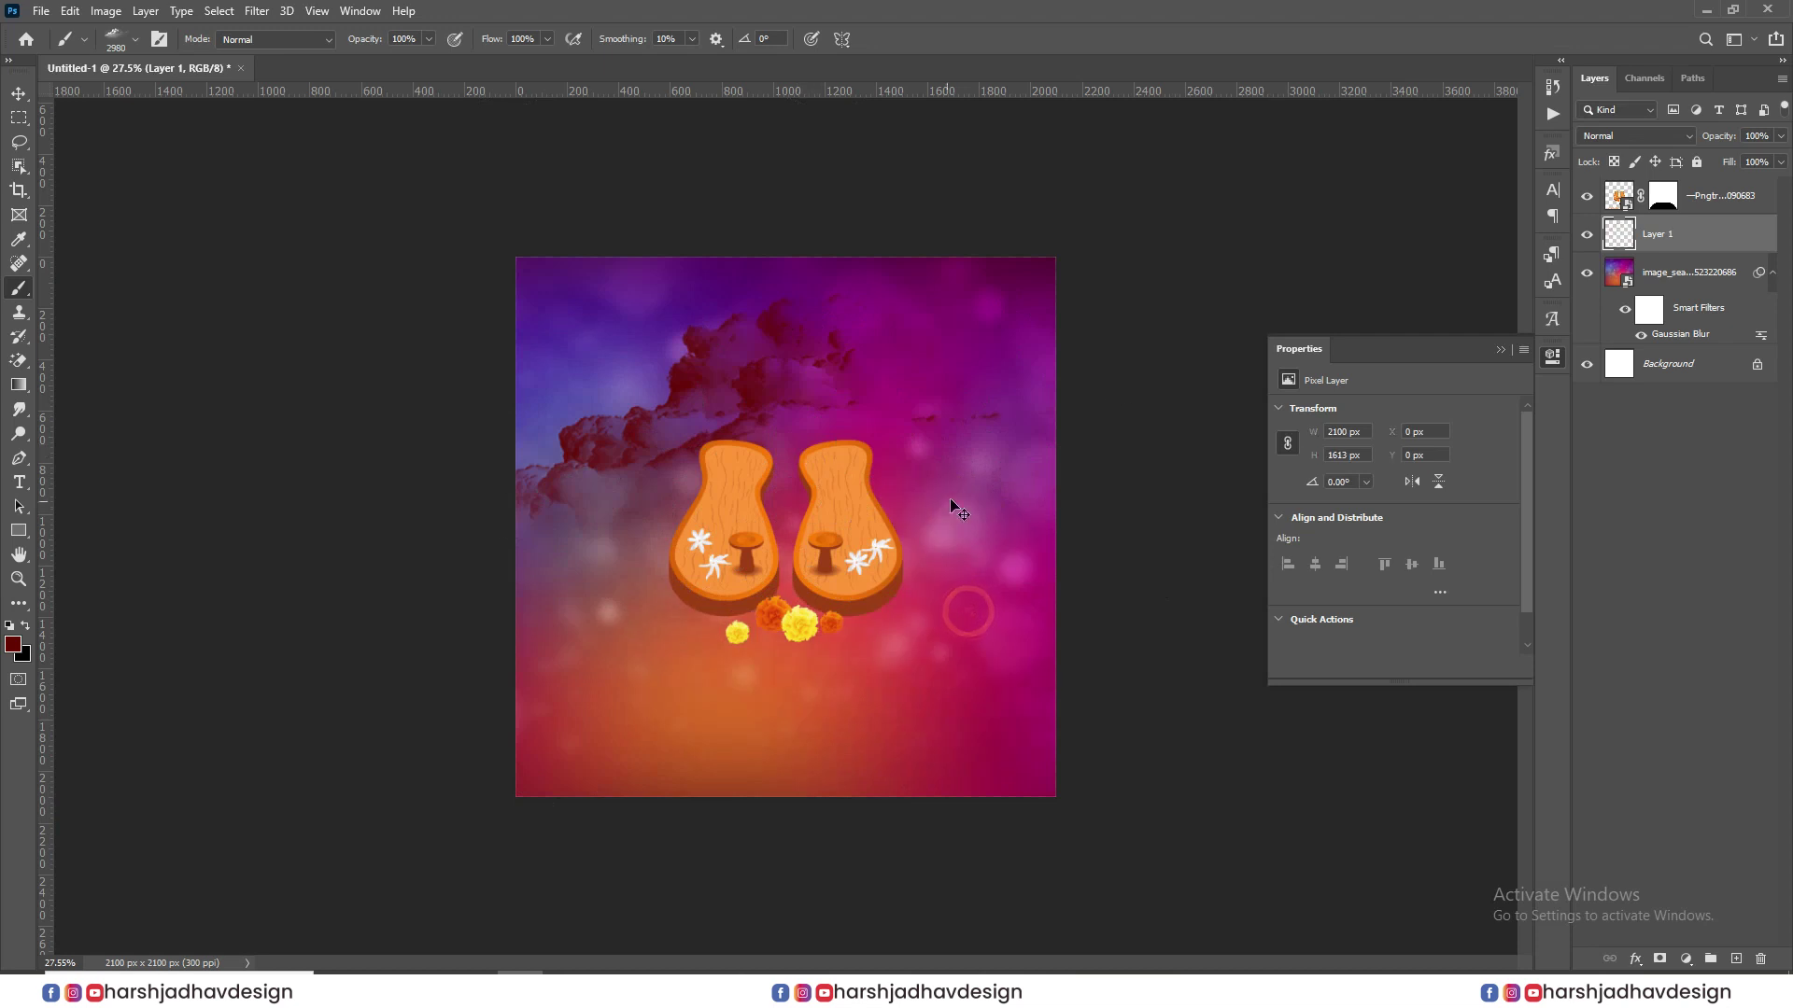
right_click(954, 508)
key("ctrl+z")
- Pick the recent 1155 px textured brush and set the foreground colour to white
left_click(992, 443)
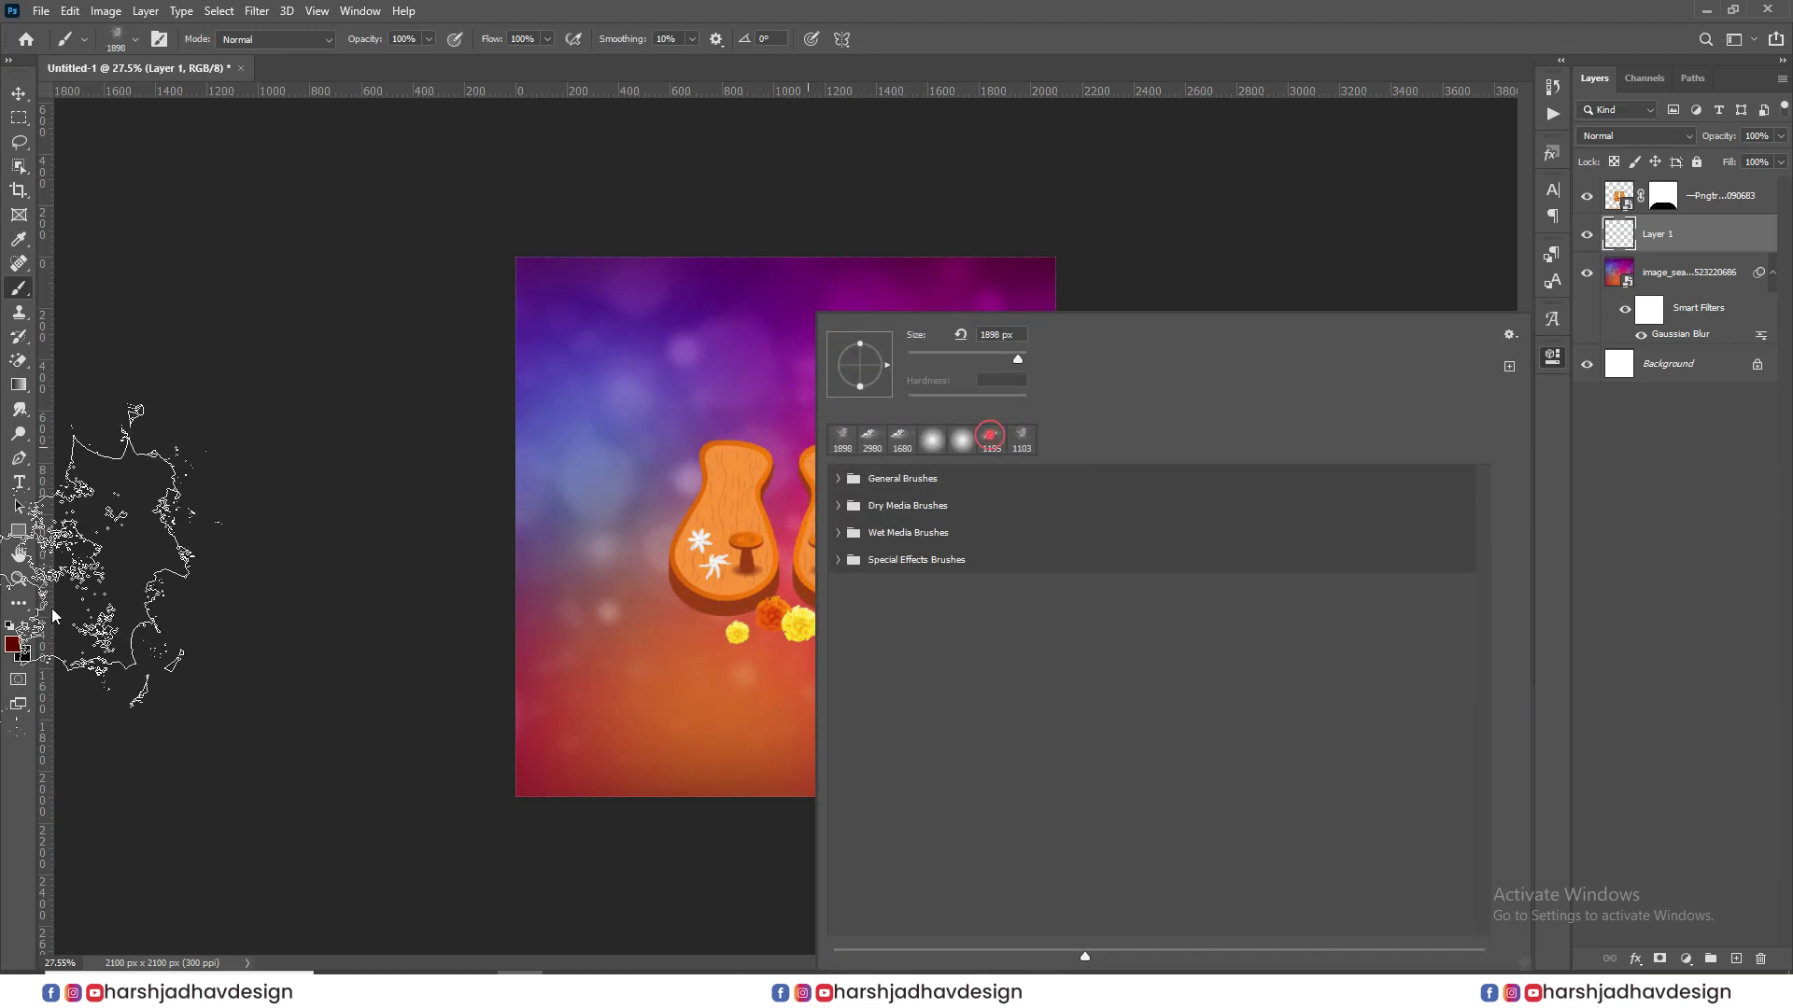
left_click(8, 626)
left_click(25, 625)
left_click_drag(733, 512, 846, 513)
left_click(840, 519)
key("ctrl+z")
- Enlarge the brush to about 3684 px and stamp white texture across the whole canvas on Layer 1
left_click_drag(749, 598, 899, 597)
left_click(775, 534)
left_click(681, 691)
left_click(885, 344)
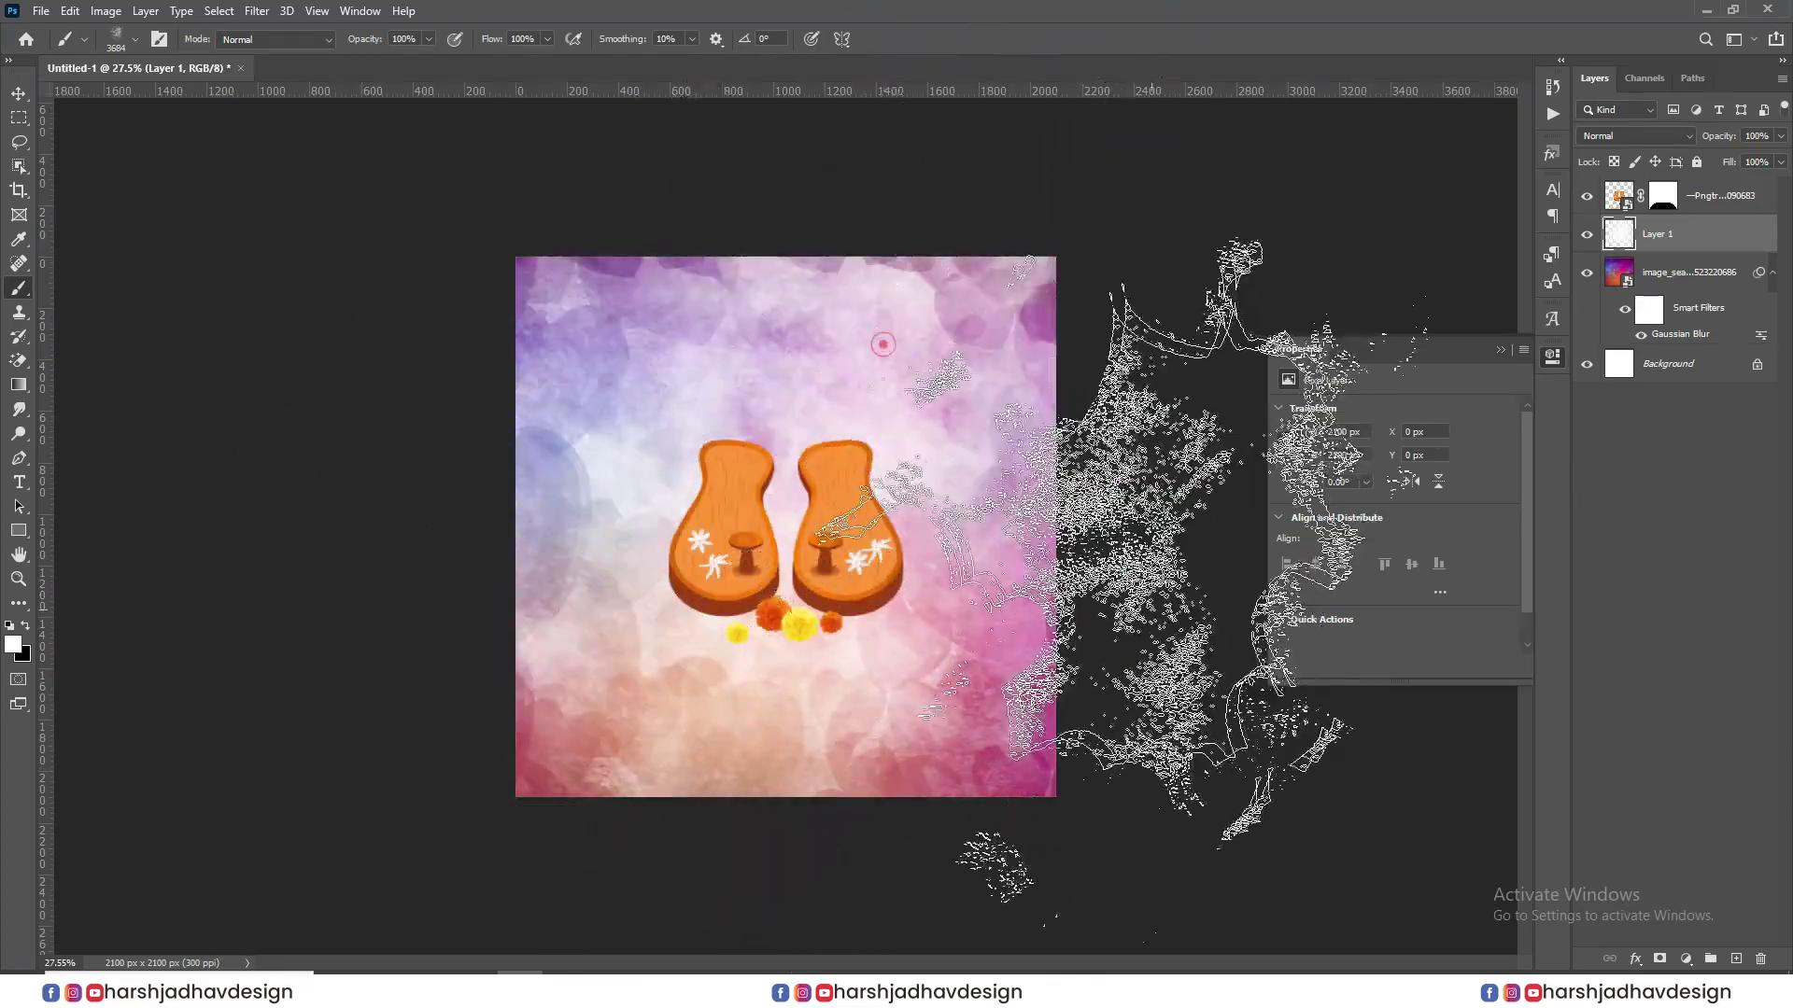
left_click(953, 377)
left_click(1015, 761)
- Soften the white texture on Layer 1 with a Gaussian Blur of 22.2 pixels
key("ctrl+plus")
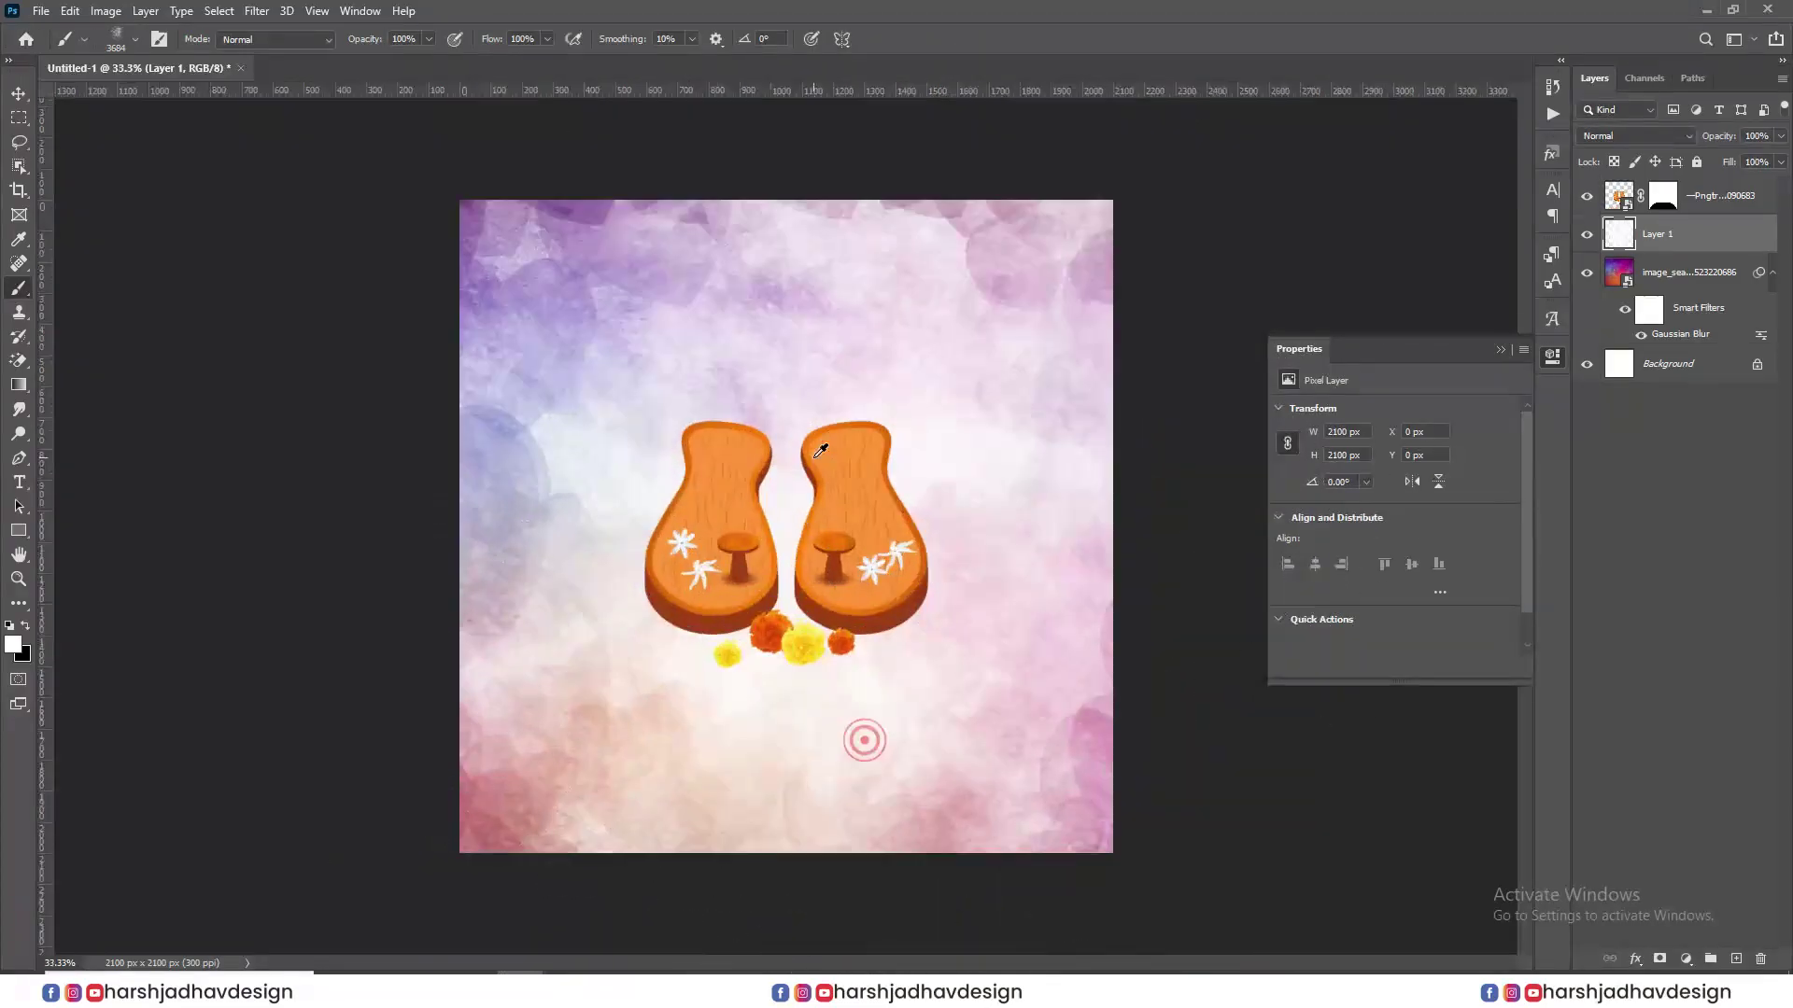
left_click(260, 11)
left_click(336, 219)
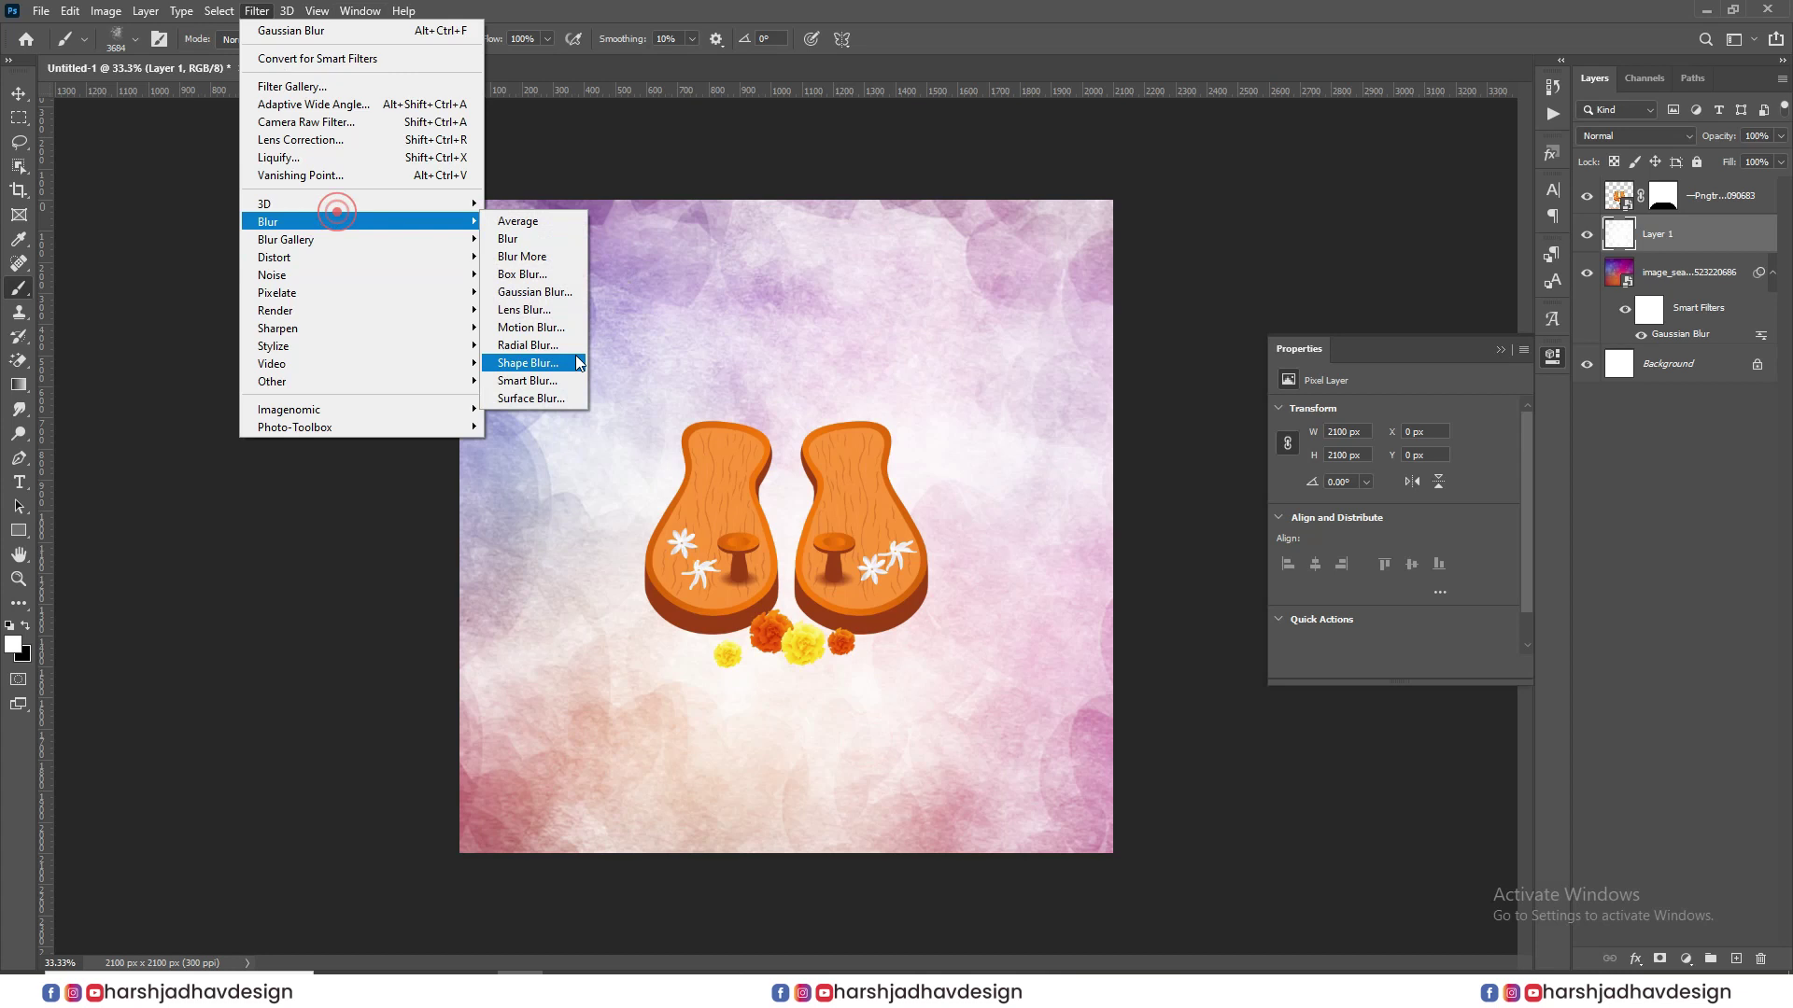
left_click(557, 297)
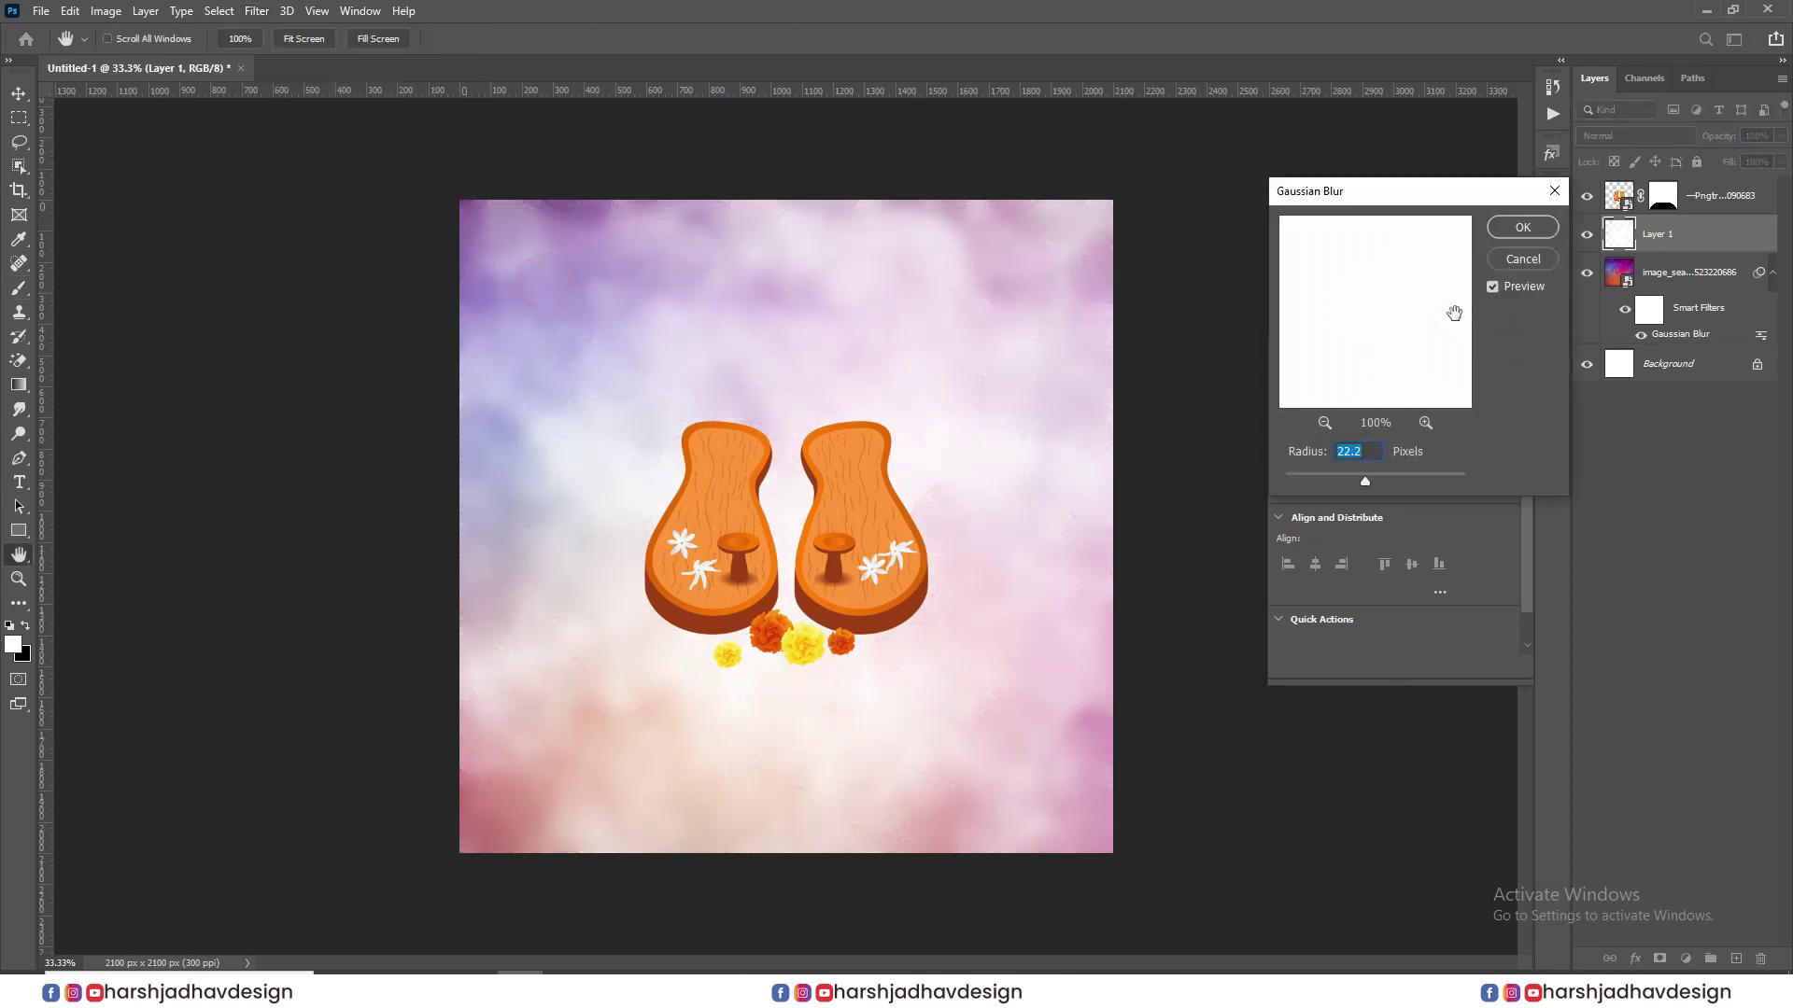
left_click(1532, 228)
- Move the sandals straight down a little, to about Y 852 px
key("v")
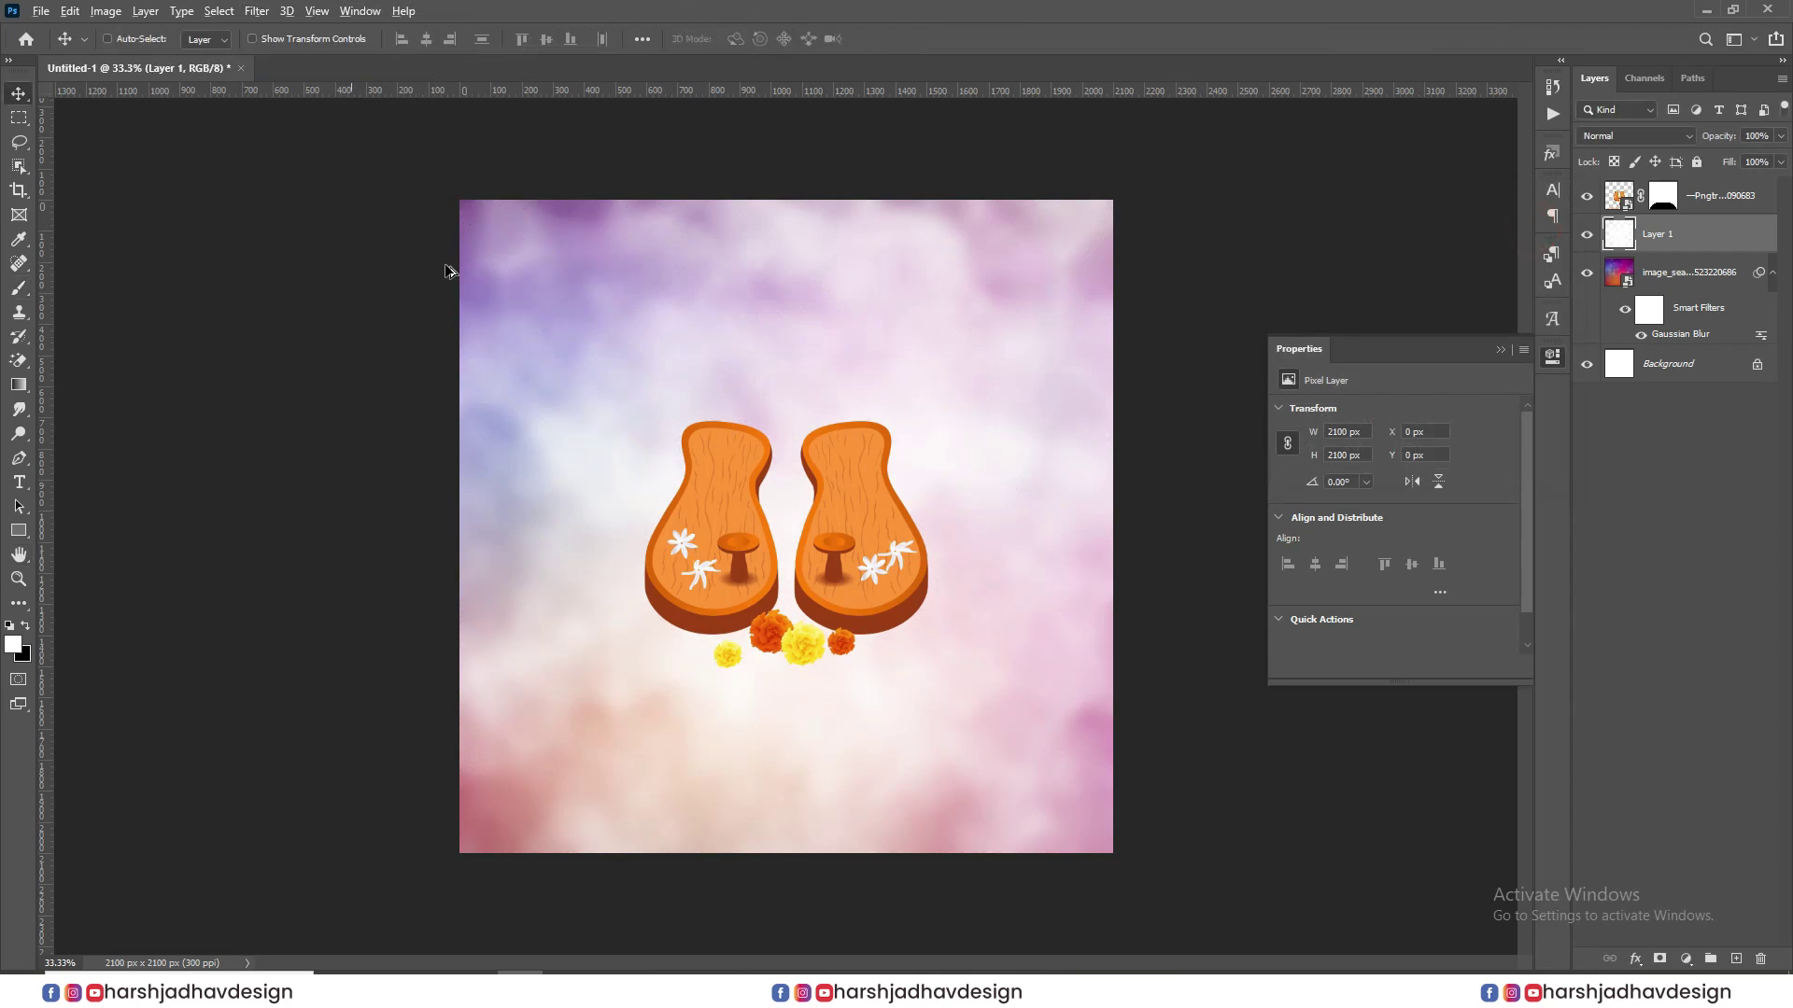
left_click_drag(860, 558, 860, 603)
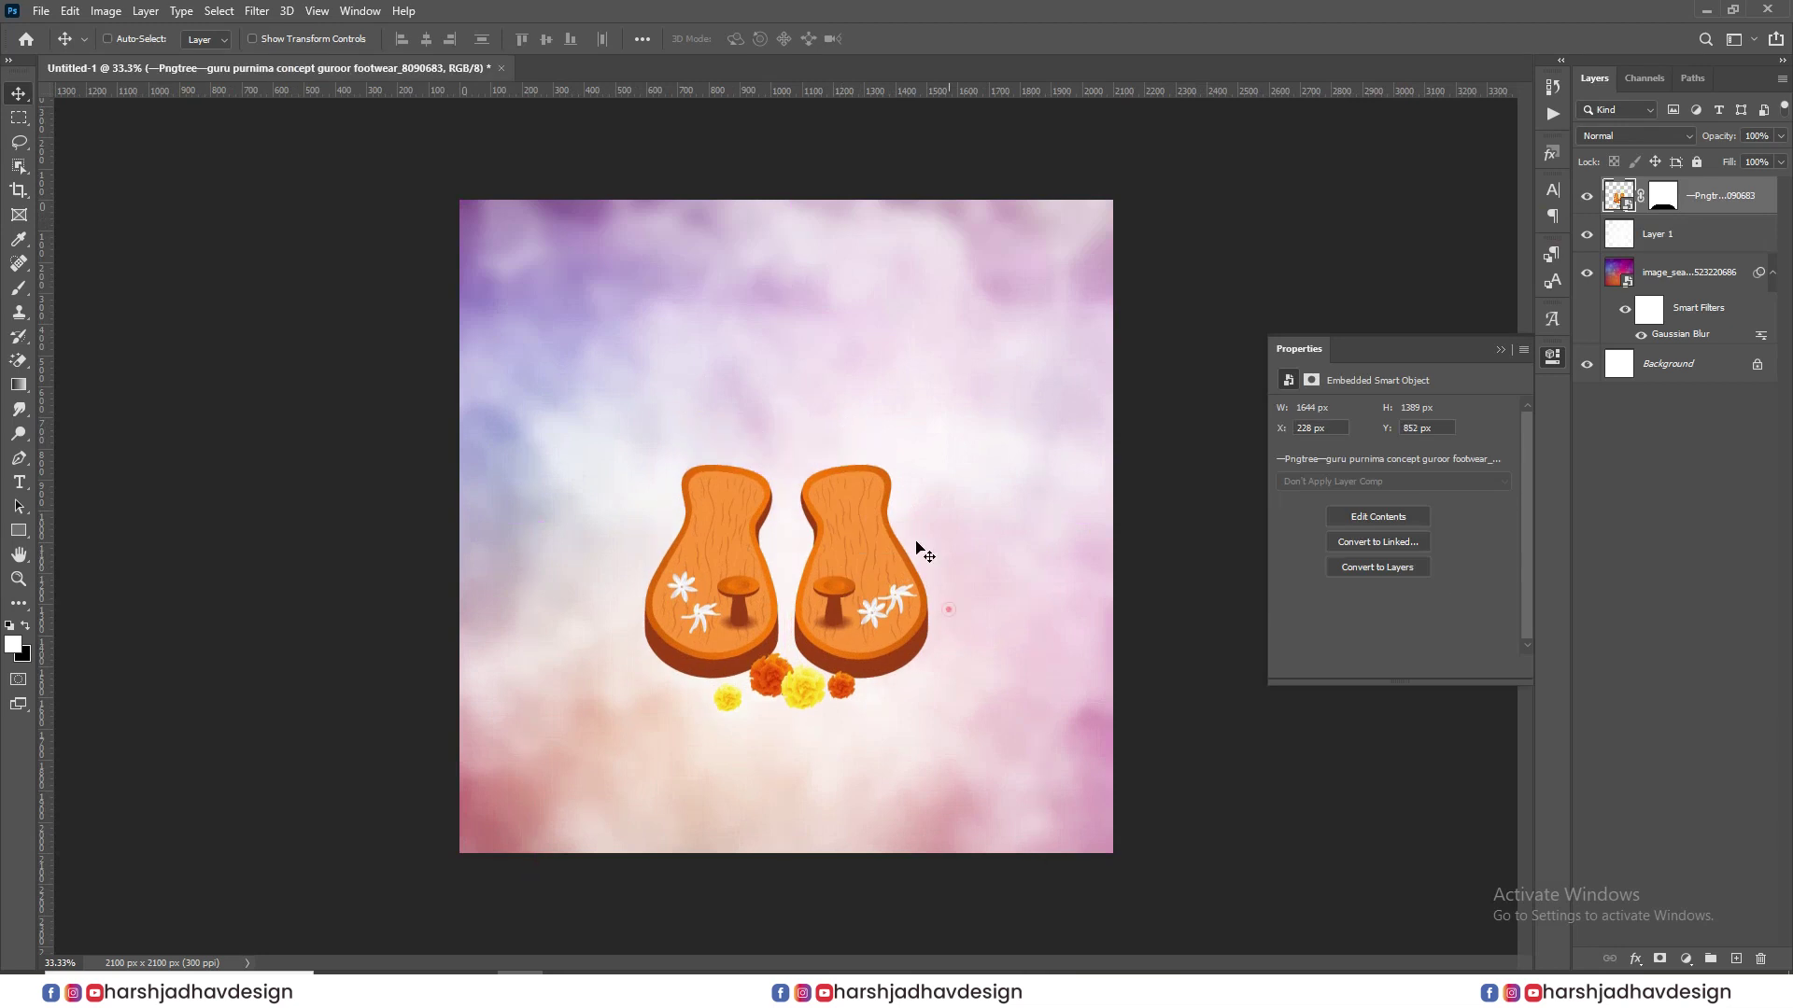
scroll(949, 604, "down", 3)
left_click(867, 508)
scroll(1038, 472, "up", 1)
scroll(868, 509, "up", 1)
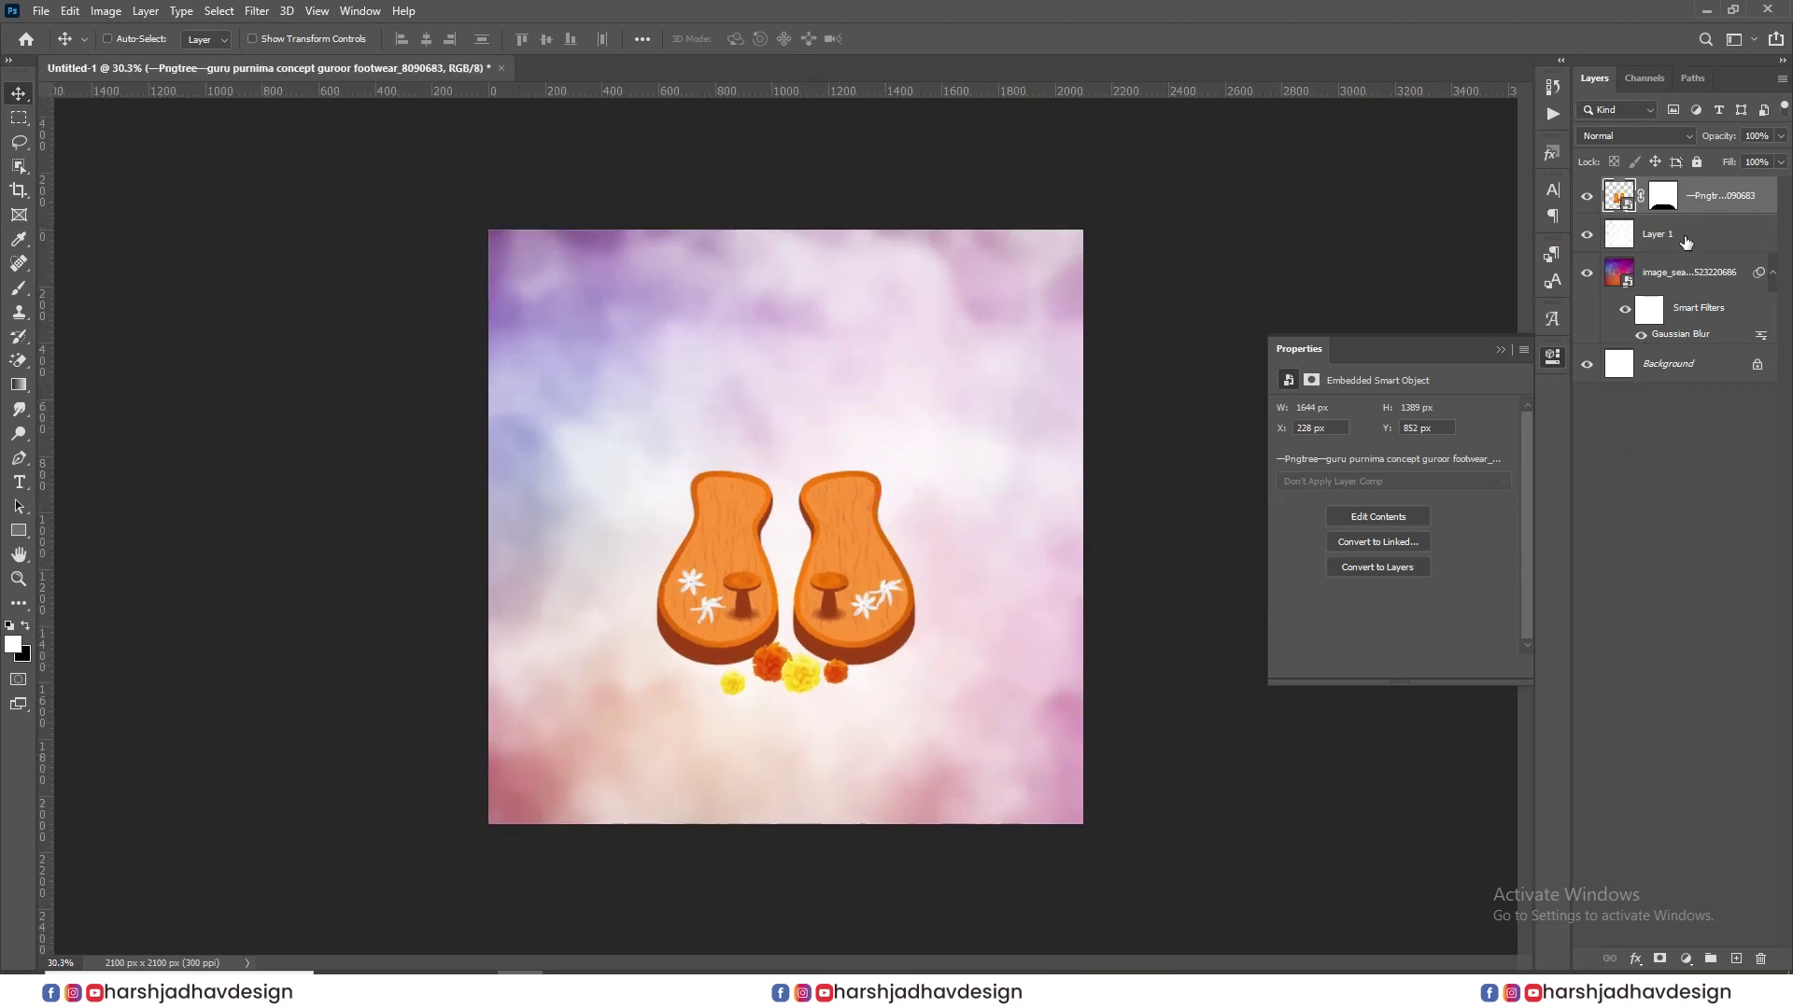
- Add a Brightness/Contrast adjustment above Layer 1 with brightness 29 and contrast 52
left_click(1685, 242)
left_click(1685, 959)
left_click(1706, 688)
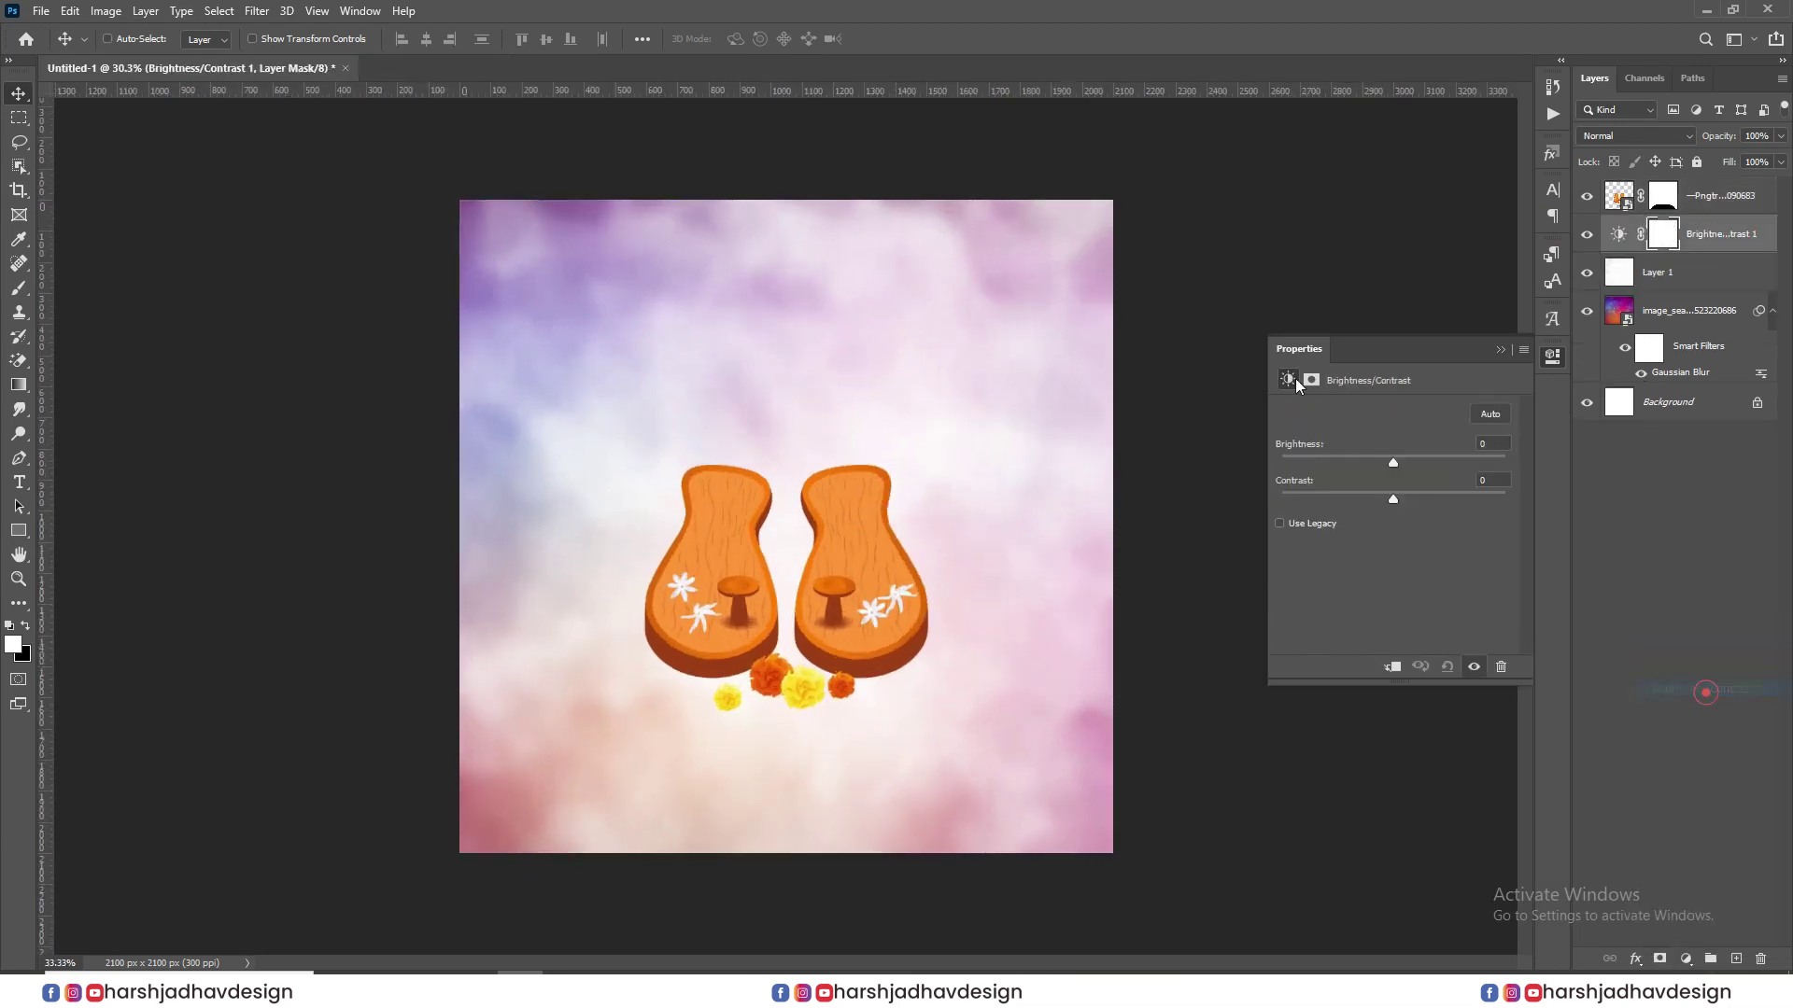
left_click_drag(1393, 462, 1414, 461)
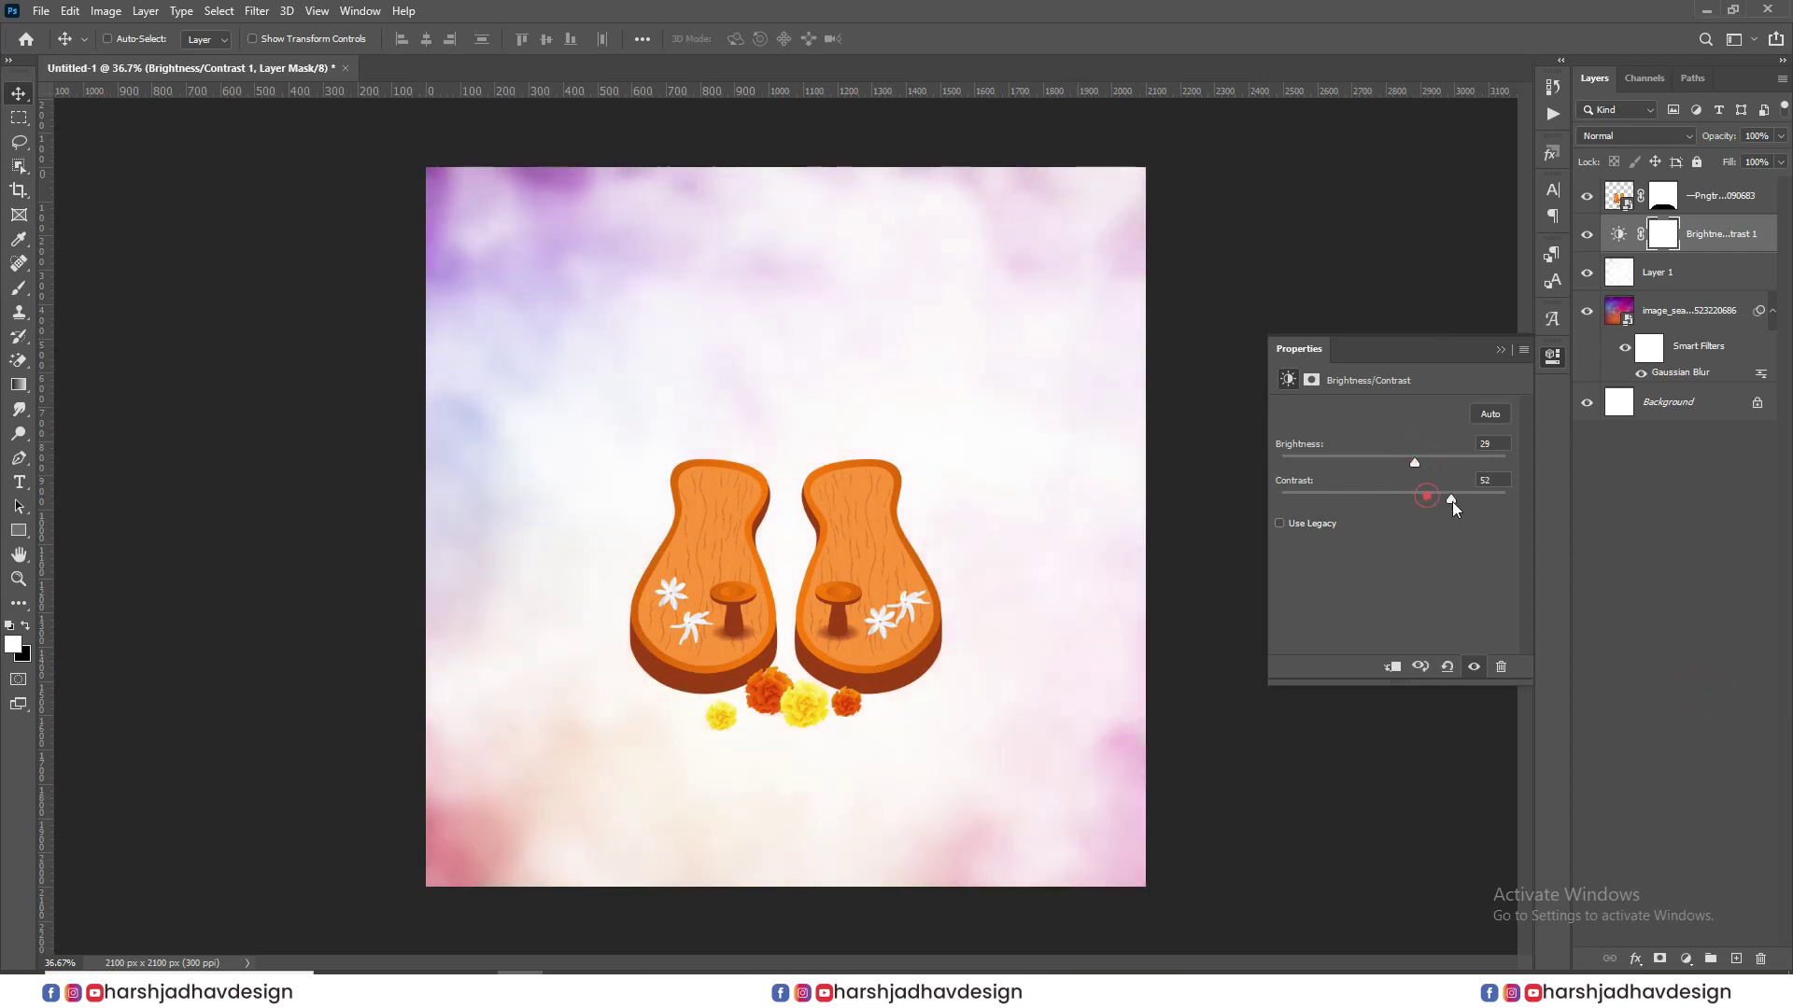
- Add a Color Balance adjustment with midtones Cyan-Red at -100 and Yellow-Blue at -100
scroll(1209, 602, "down", 2)
left_click(1685, 959)
left_click(1680, 793)
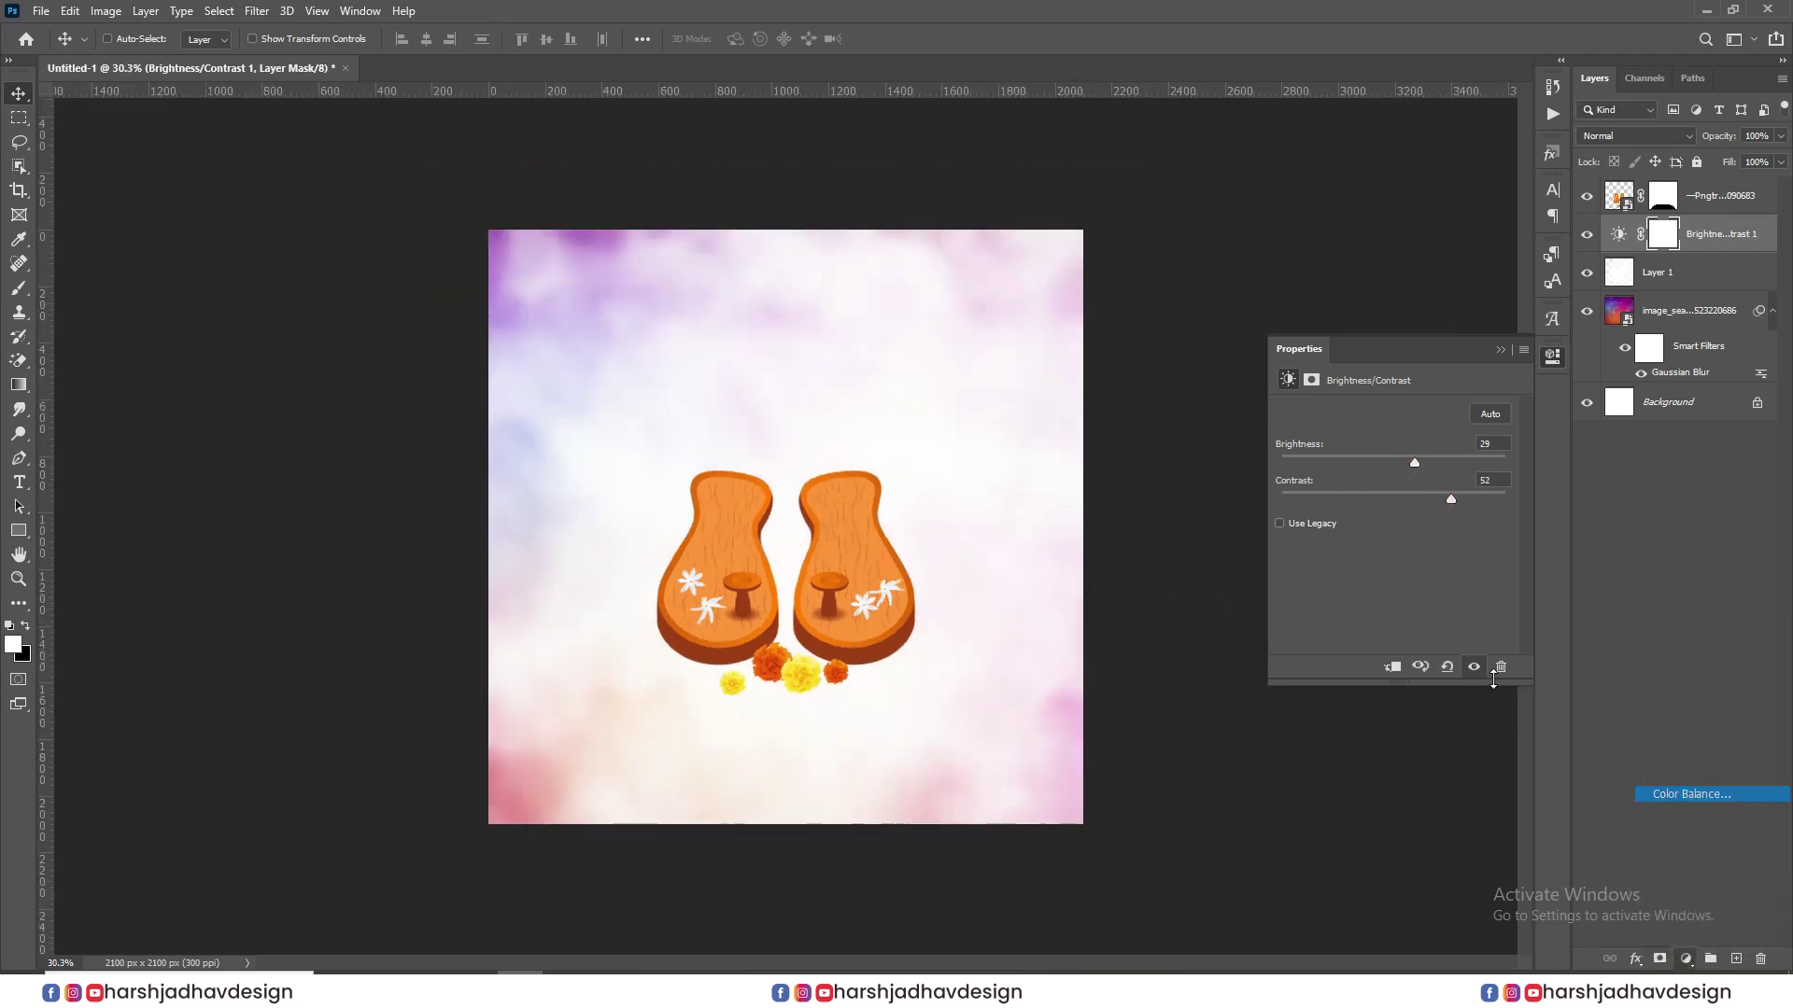
left_click_drag(1324, 450, 1281, 452)
left_click_drag(1414, 512, 1281, 513)
scroll(873, 643, "down", 2)
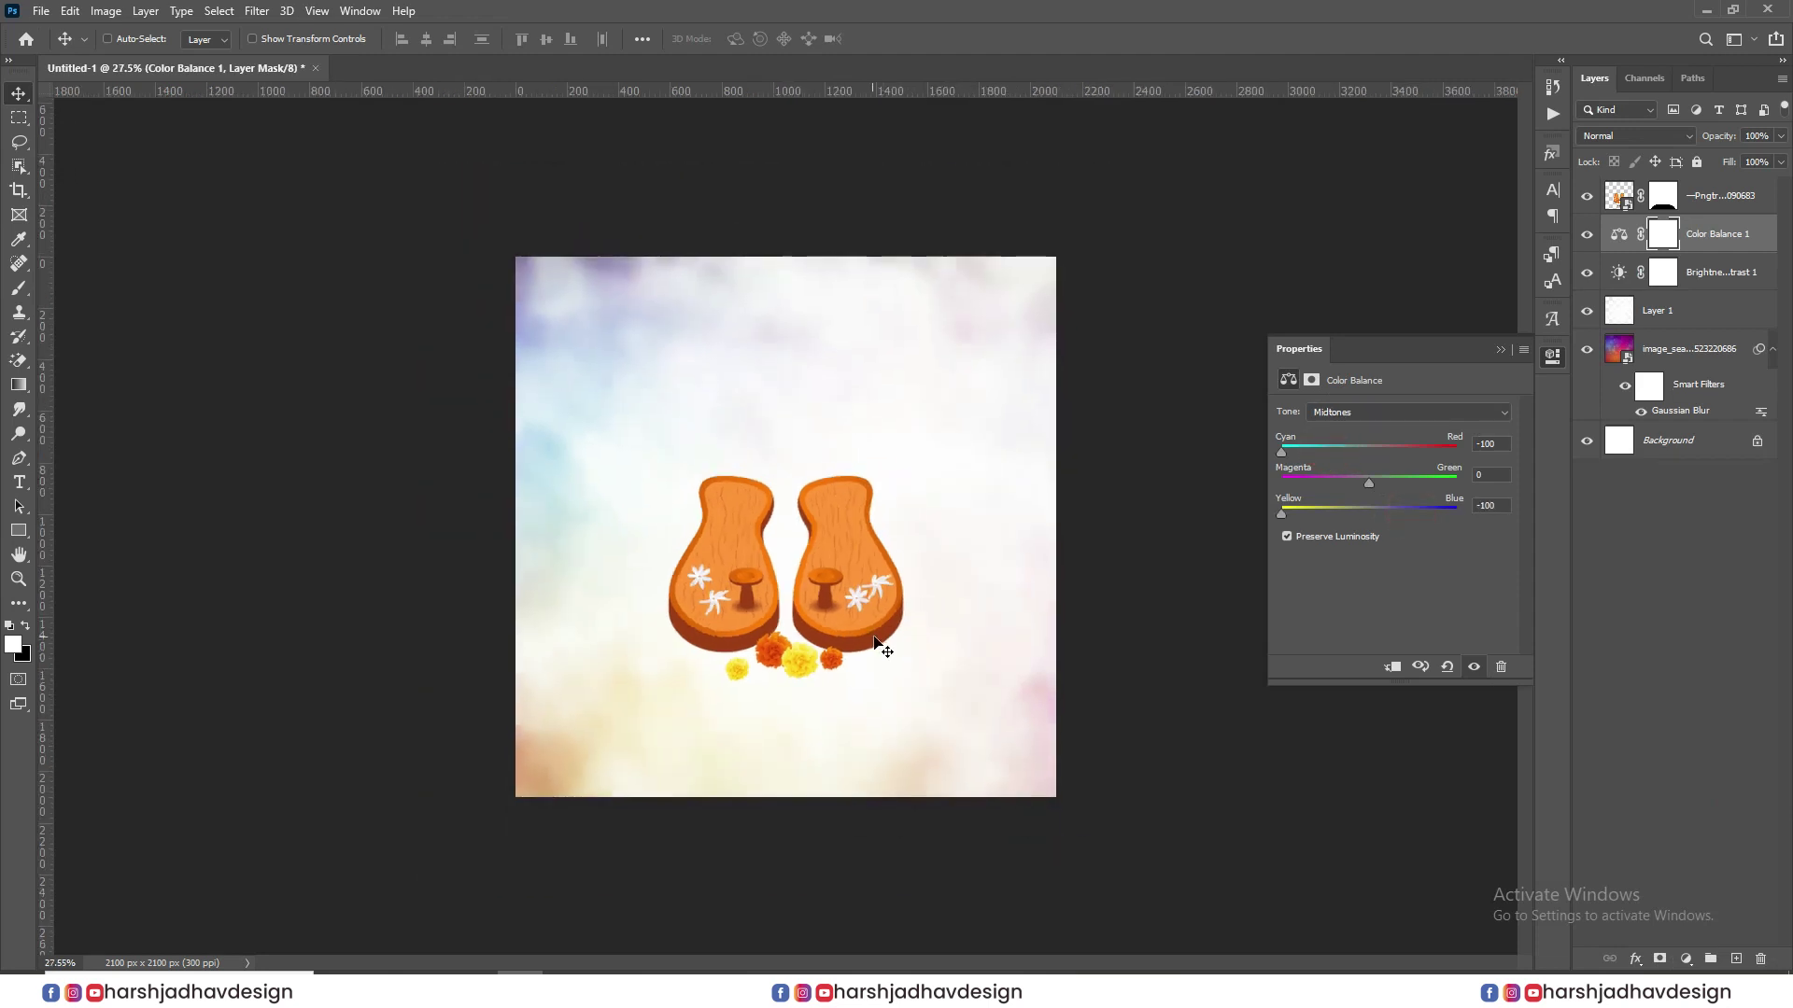
left_click(1501, 350)
- Place the गुरुपौर्णिमा calligraphy as a vector smart object below the sandals layer, resized and centred on the canvas
scroll(774, 527, "up", 2)
left_click_drag(790, 394, 789, 325)
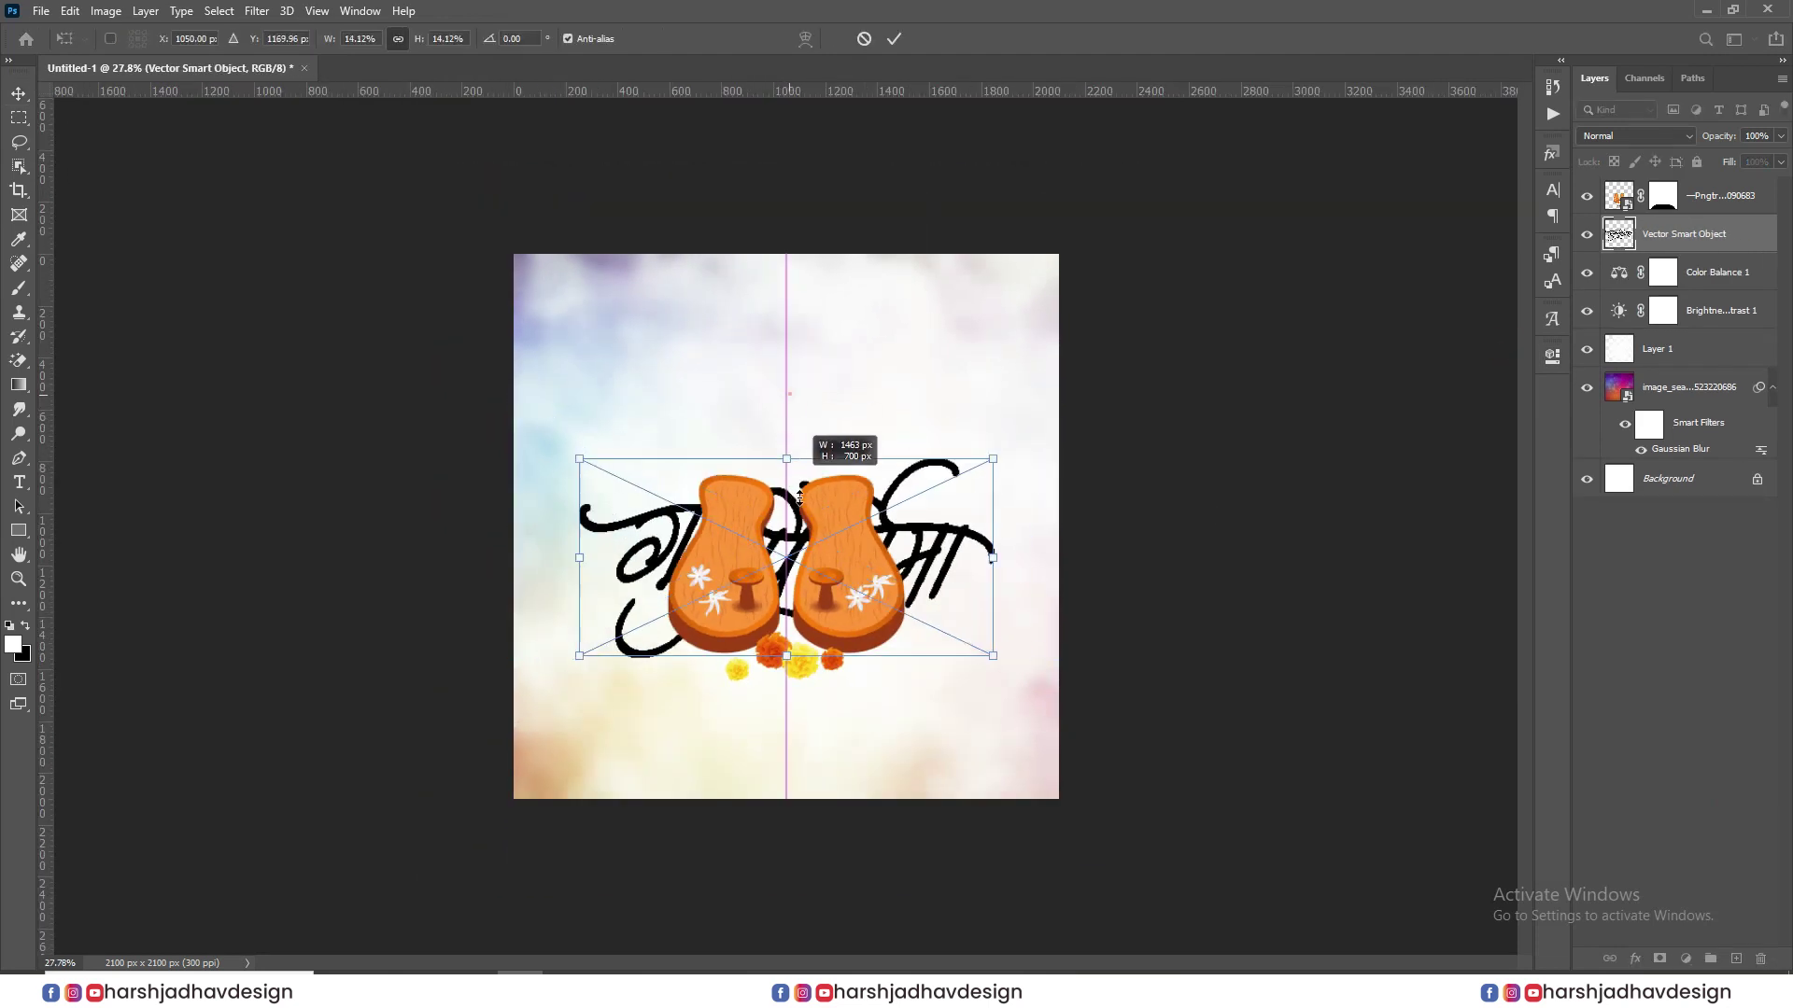
key("Return")
- Position the calligraphy title in the upper part of the canvas, above the sandals
scroll(798, 376, "up", 7)
mouse_move(832, 414)
left_mouse_down()
mouse_move(835, 340)
mouse_move(838, 372)
mouse_move(865, 365)
mouse_move(861, 423)
mouse_move(812, 418)
left_mouse_up()
scroll(945, 435, "down", 4)
left_click(1035, 469)
scroll(814, 393, "up", 6)
scroll(861, 423, "down", 4)
scroll(672, 269, "up", 2)
scroll(990, 522, "up", 4)
left_click_drag(897, 572, 862, 385)
left_click_drag(846, 191, 865, 362)
- Give the calligraphy a linear red-orange to dark red Gradient Overlay at 90°
double_click(1754, 236)
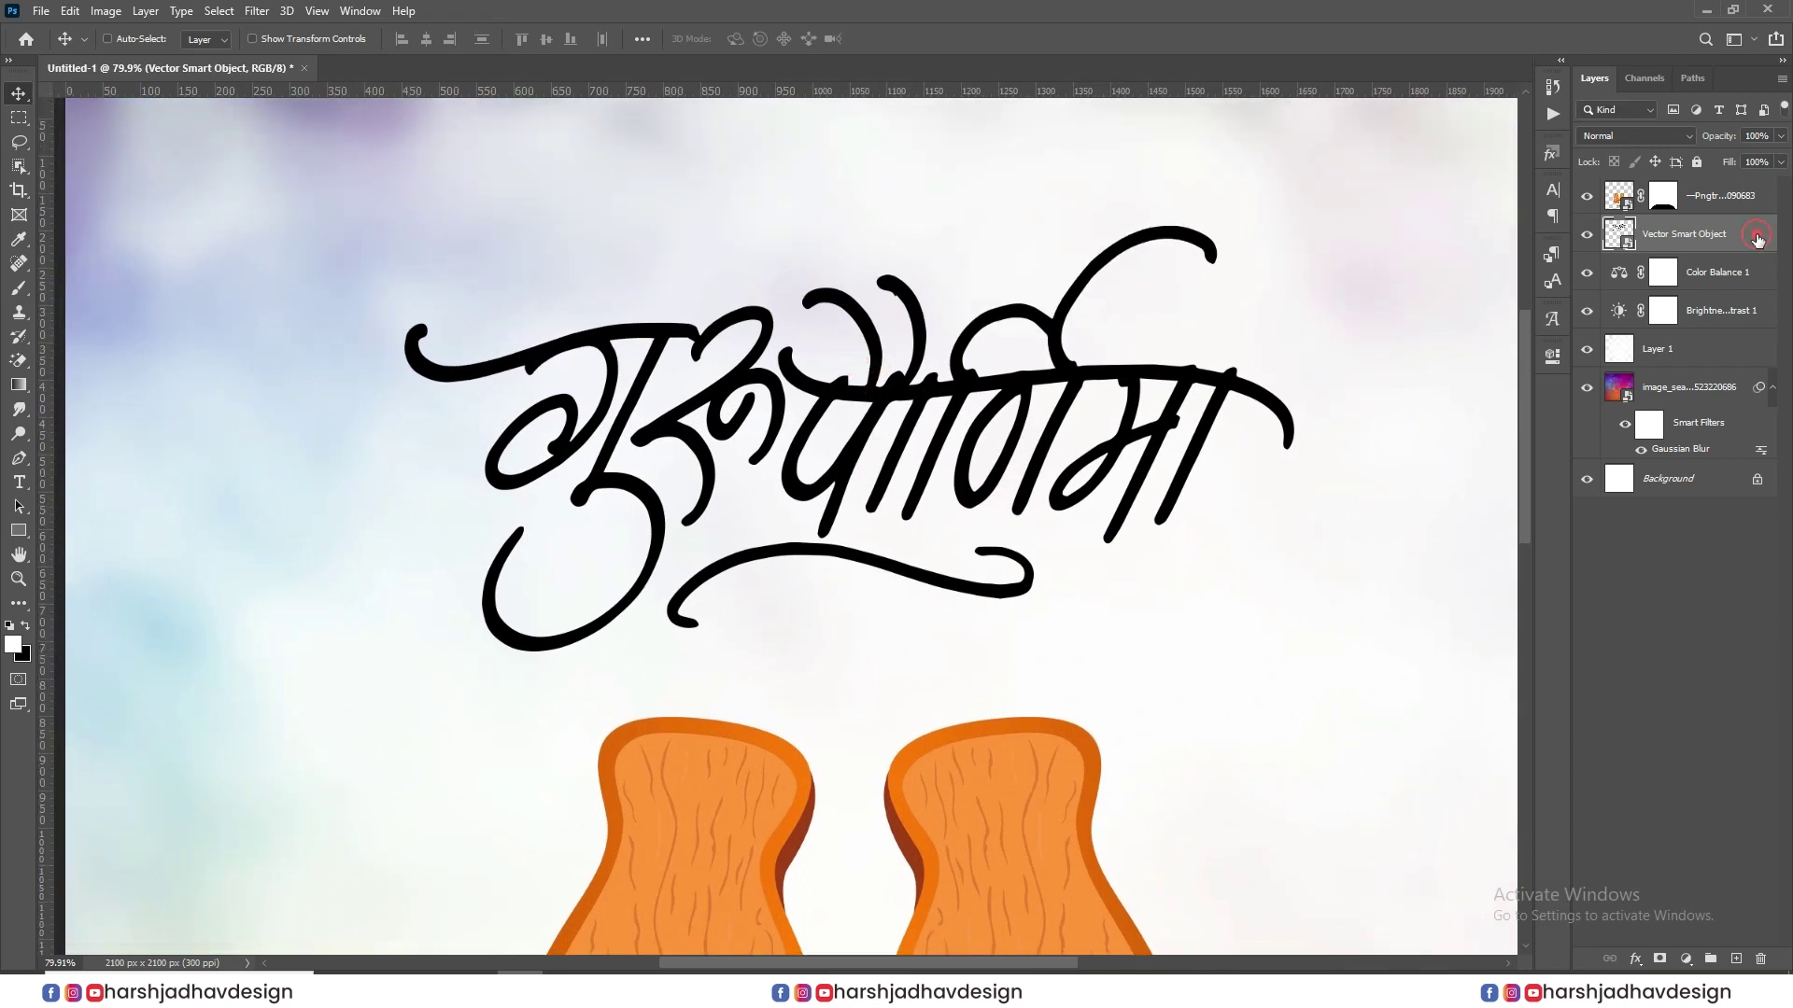
left_click(1157, 502)
scroll(754, 383, "down", 6)
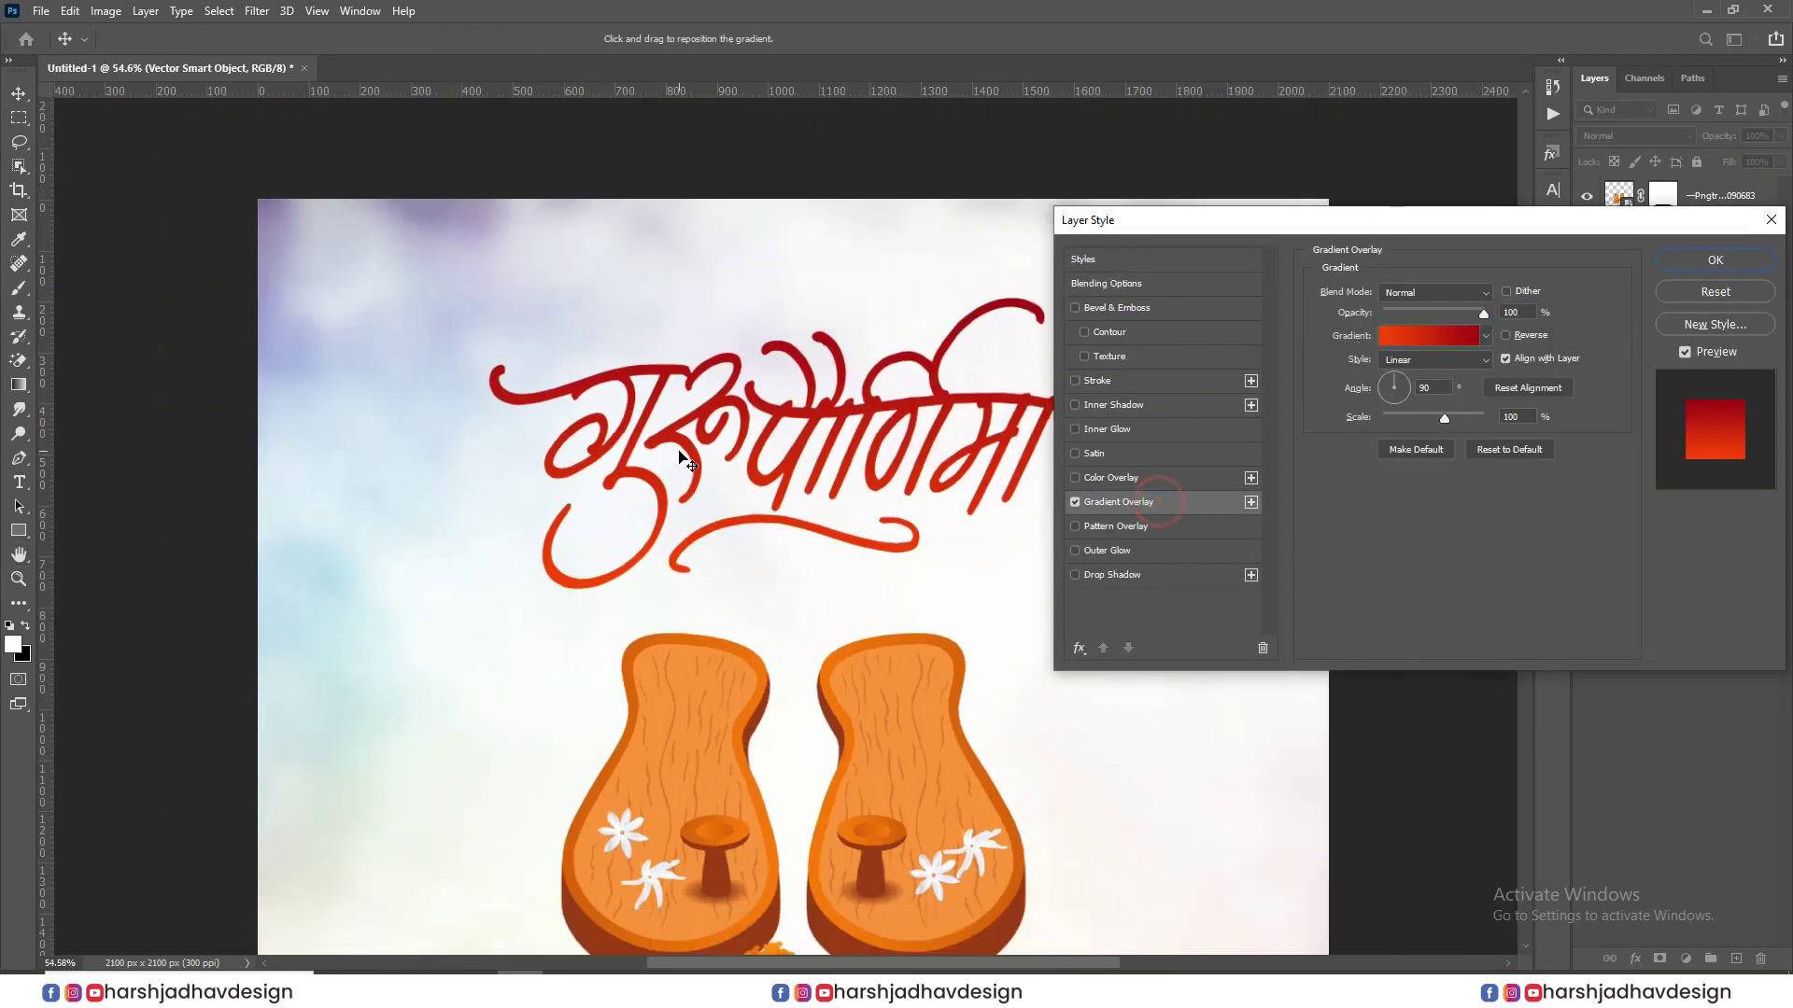
left_click(1718, 267)
- Bring the greeting text layer from the निमित्त.psd document into the poster and set its colour to 453a5a
scroll(827, 437, "up", 3)
left_click_drag(1184, 521, 915, 347)
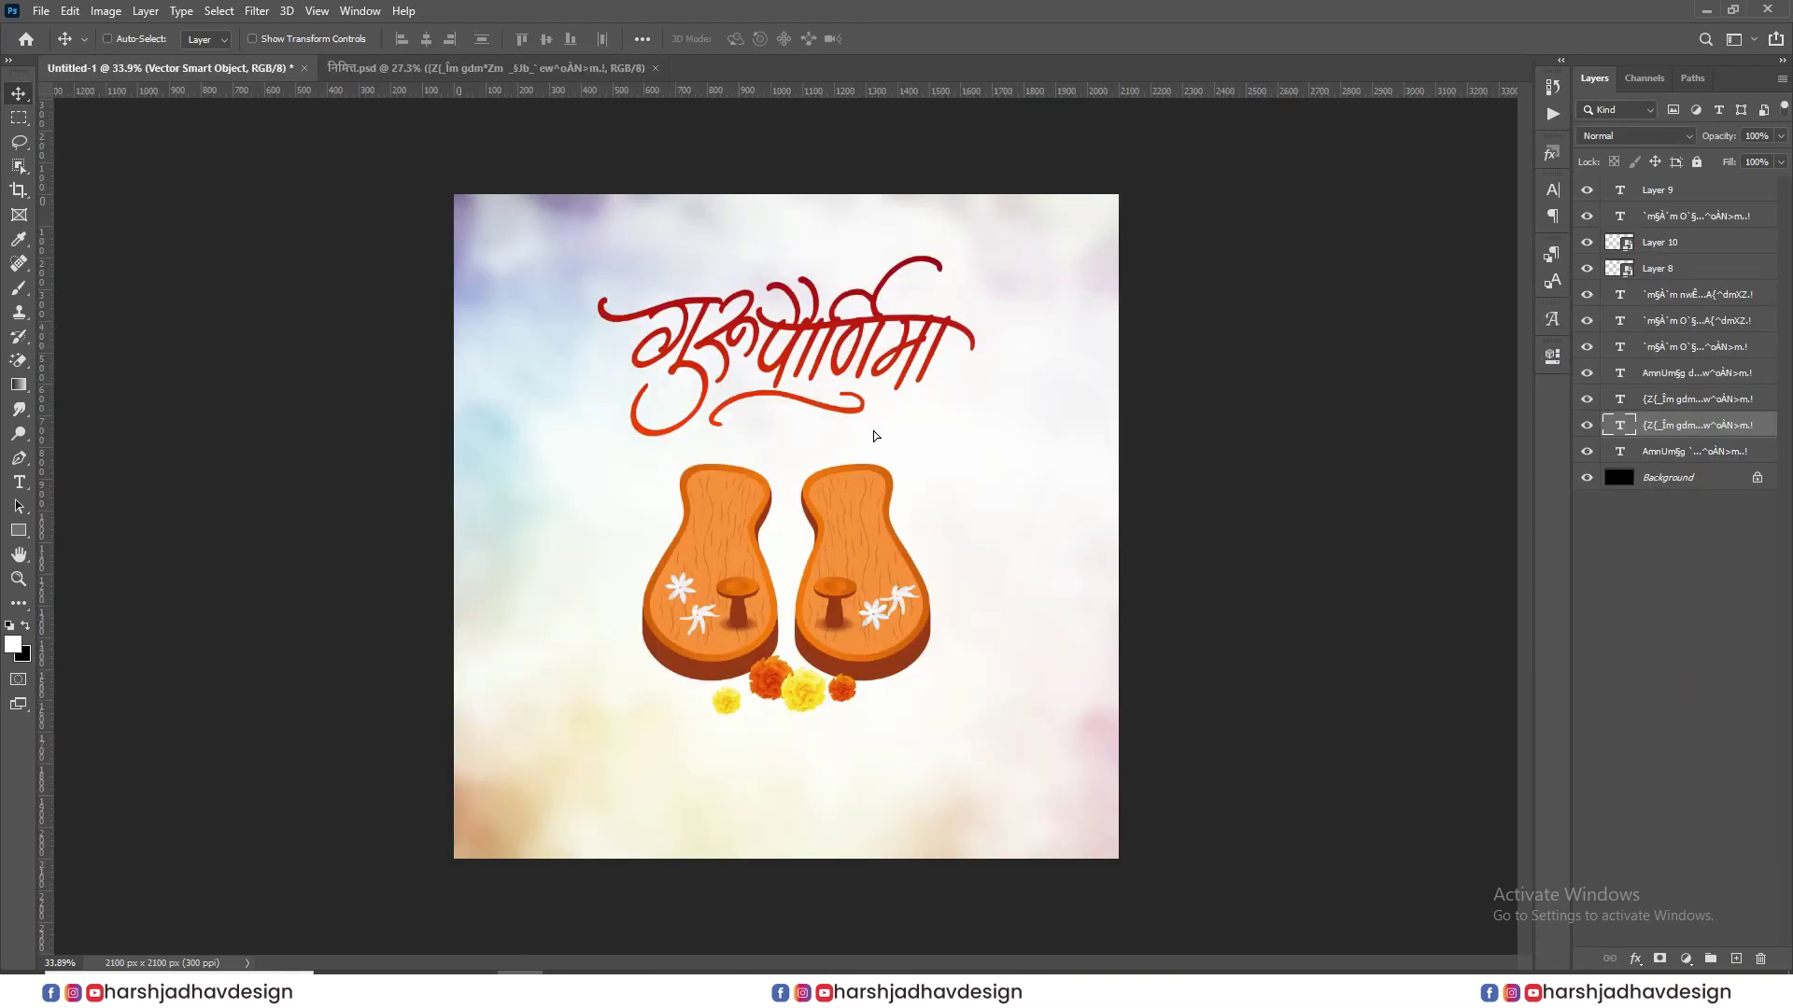
left_click(1553, 188)
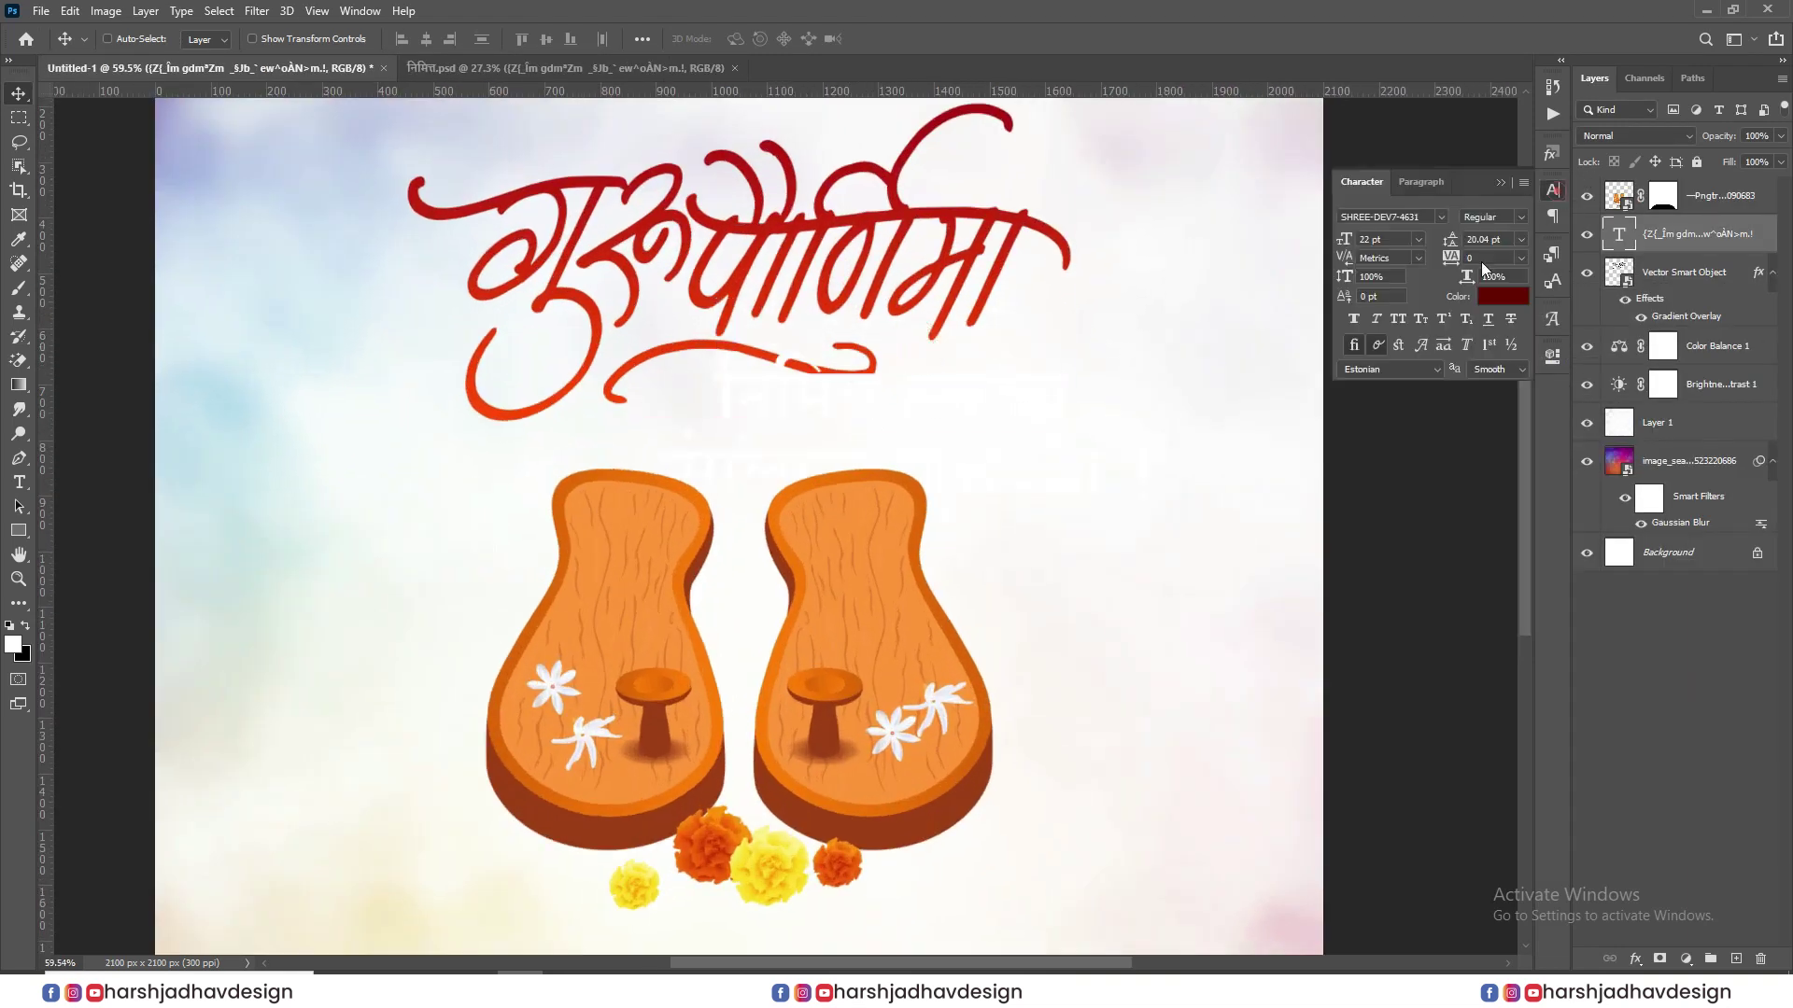
left_click(1480, 295)
type("453a5a")
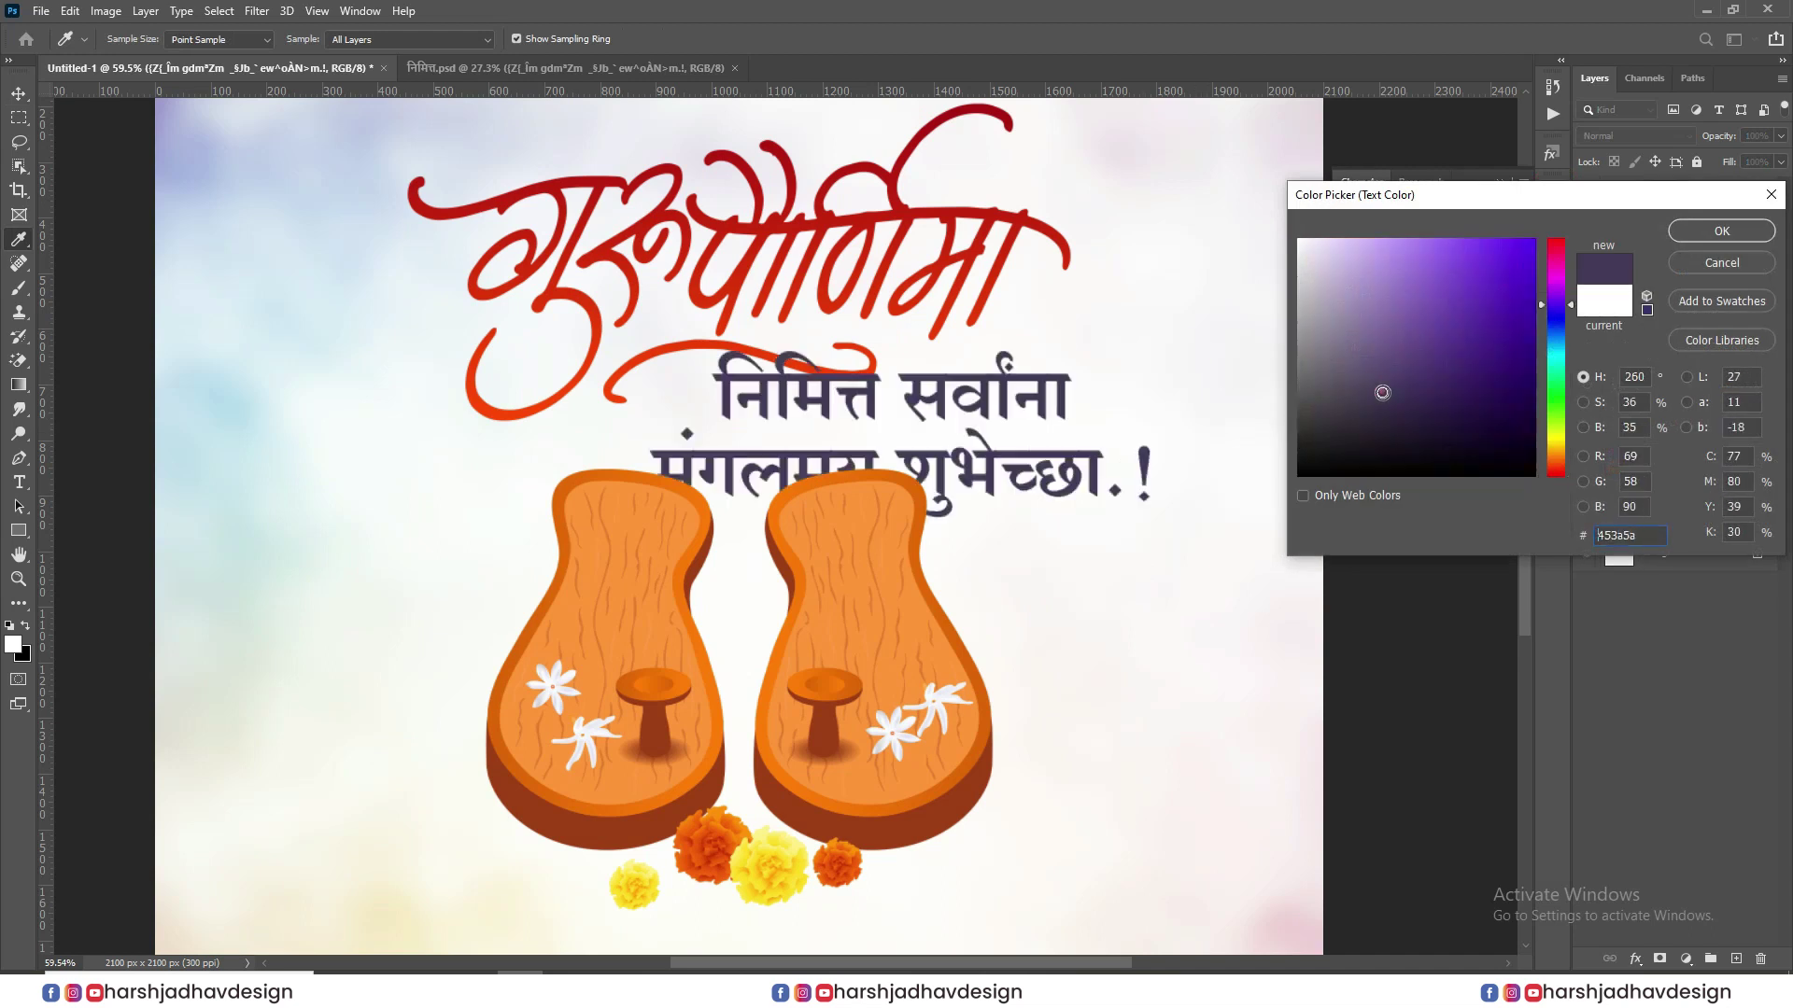
left_click(1720, 230)
- Scale the two-line greeting down to 18.56 pt and position it between the calligraphy and the sandals
key("ctrl+t")
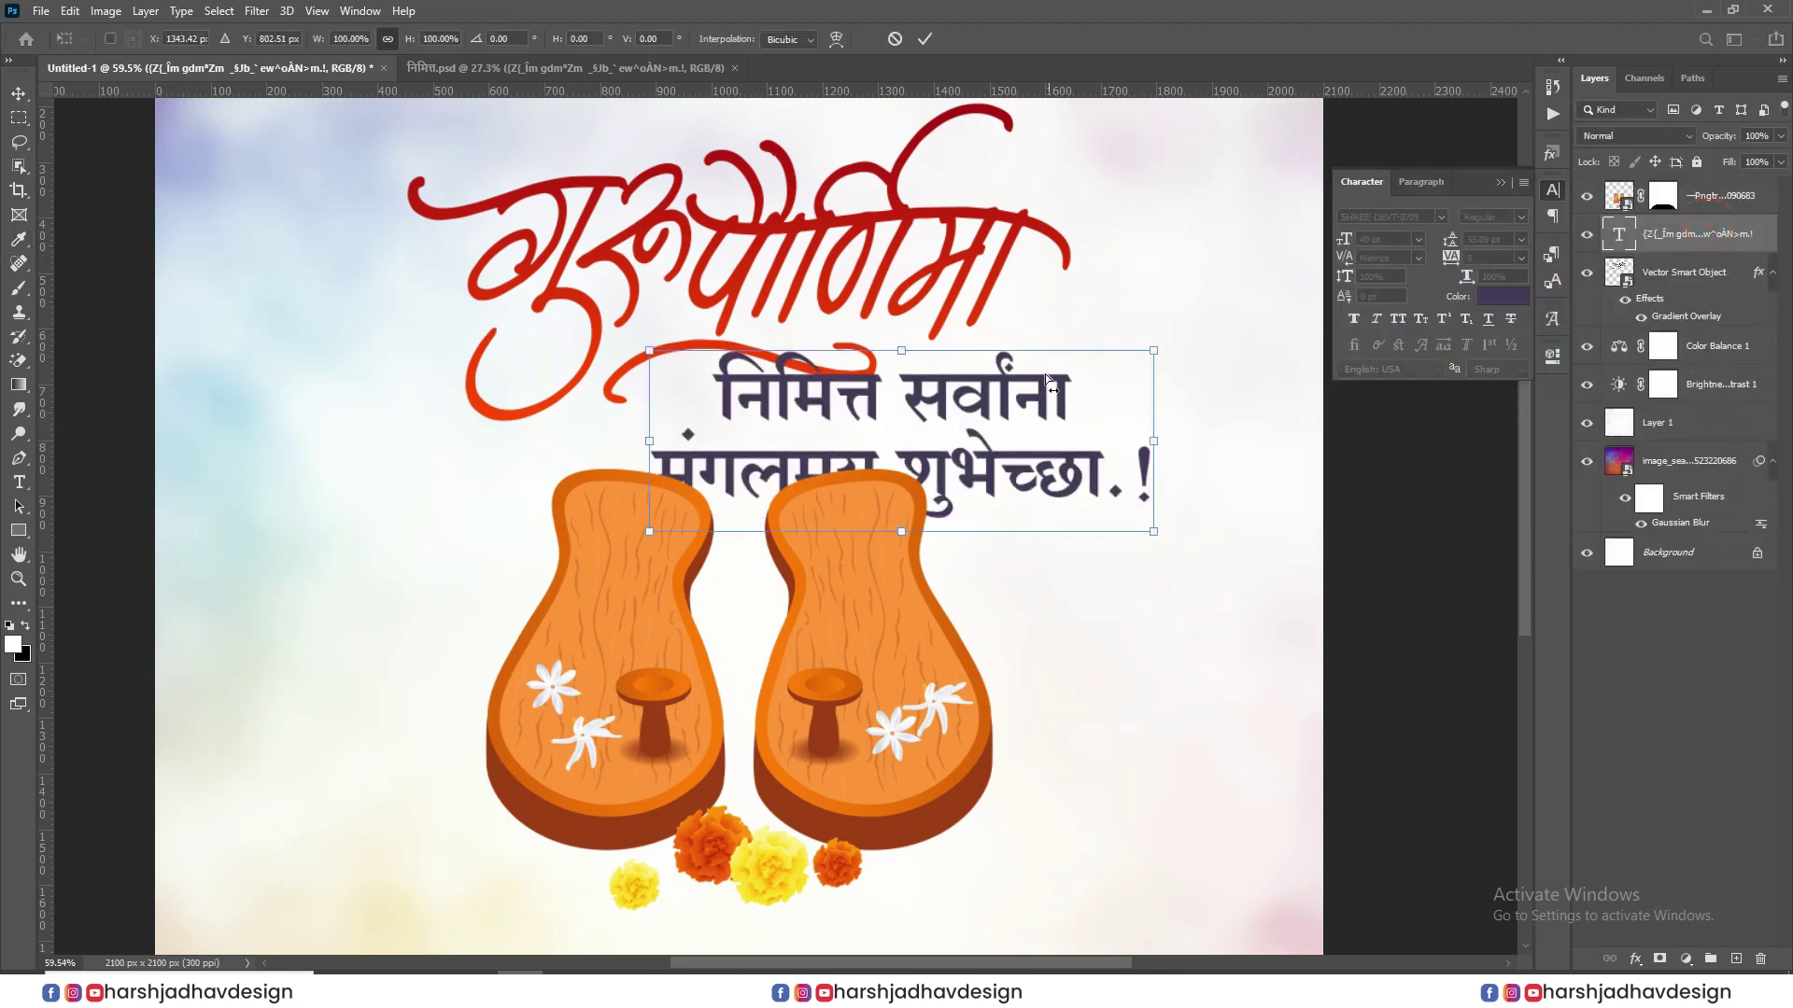
left_click_drag(1150, 445, 882, 443)
left_click_drag(771, 443, 788, 425)
- Join the greeting's two lines into a single line and enlarge it to 22.42 pt
double_click(733, 427)
left_click(660, 435)
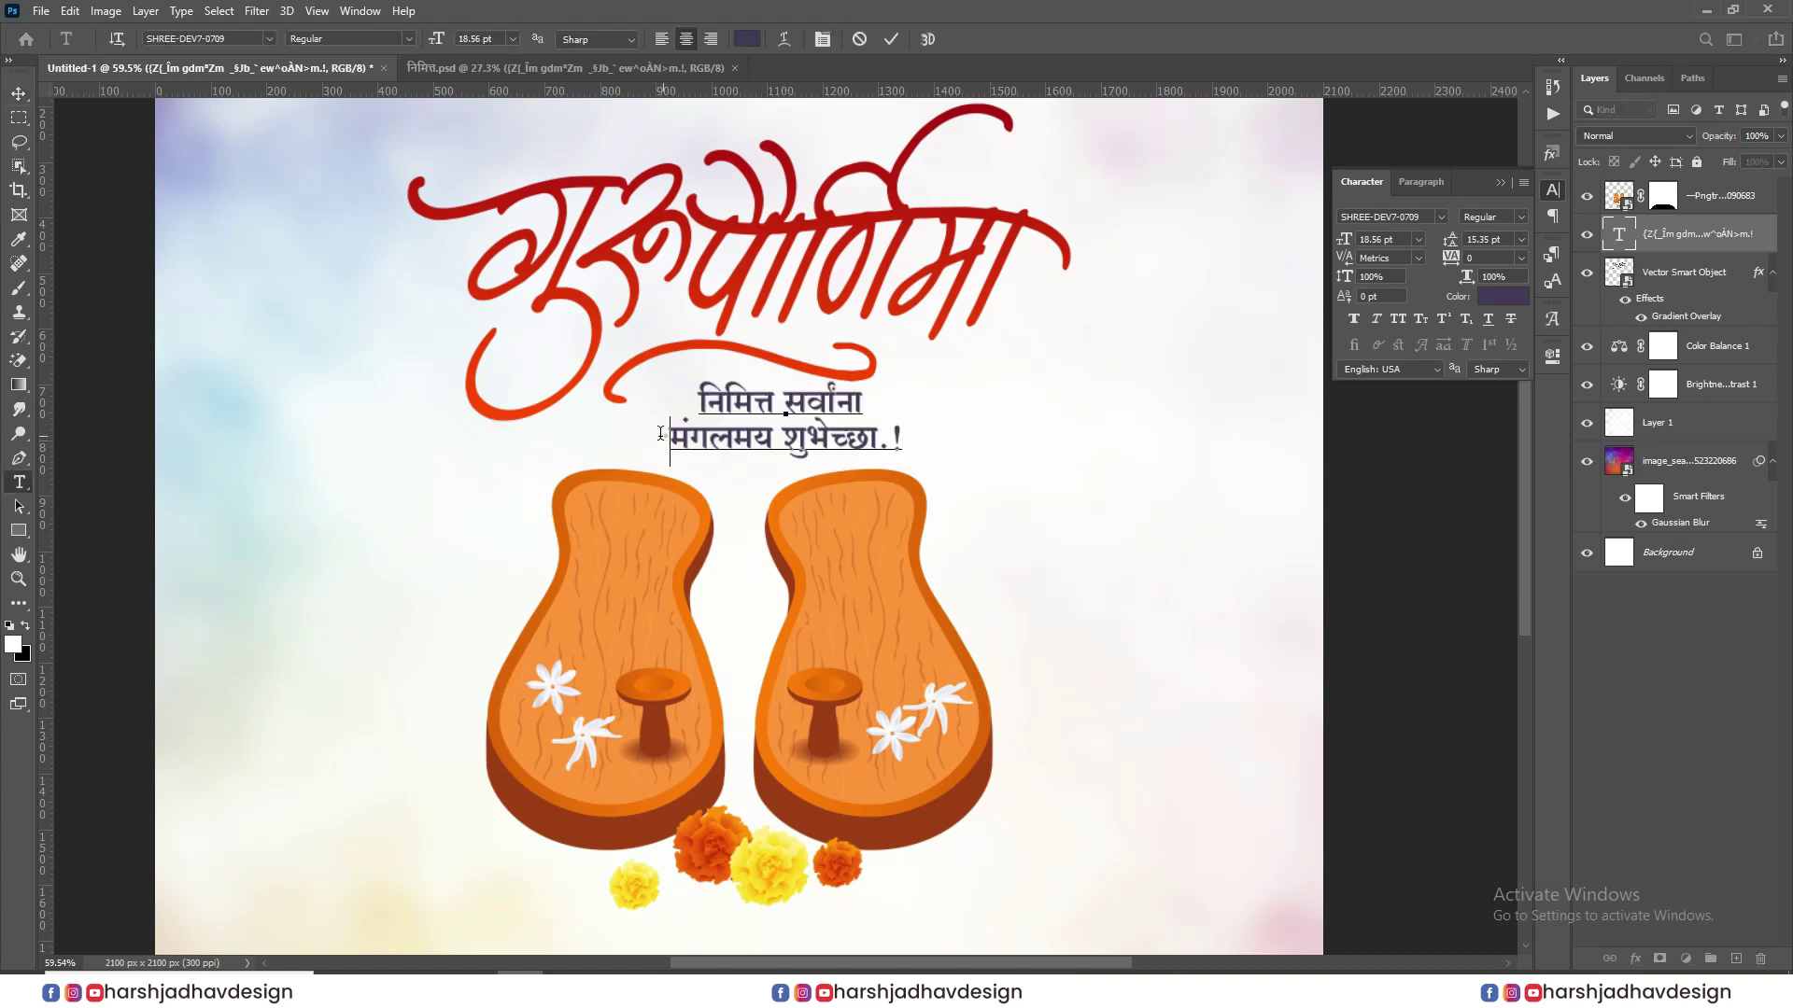
key("ctrl+Return")
left_click_drag(921, 535, 850, 564)
key("ctrl+t")
left_click_drag(923, 435, 1008, 439)
key("Return")
- Copy the phrase मंगलमय शुभेच्छा.! from the greeting line and delete it there
left_click_drag(764, 433, 1421, 425)
key("ctrl+c")
double_click(875, 413)
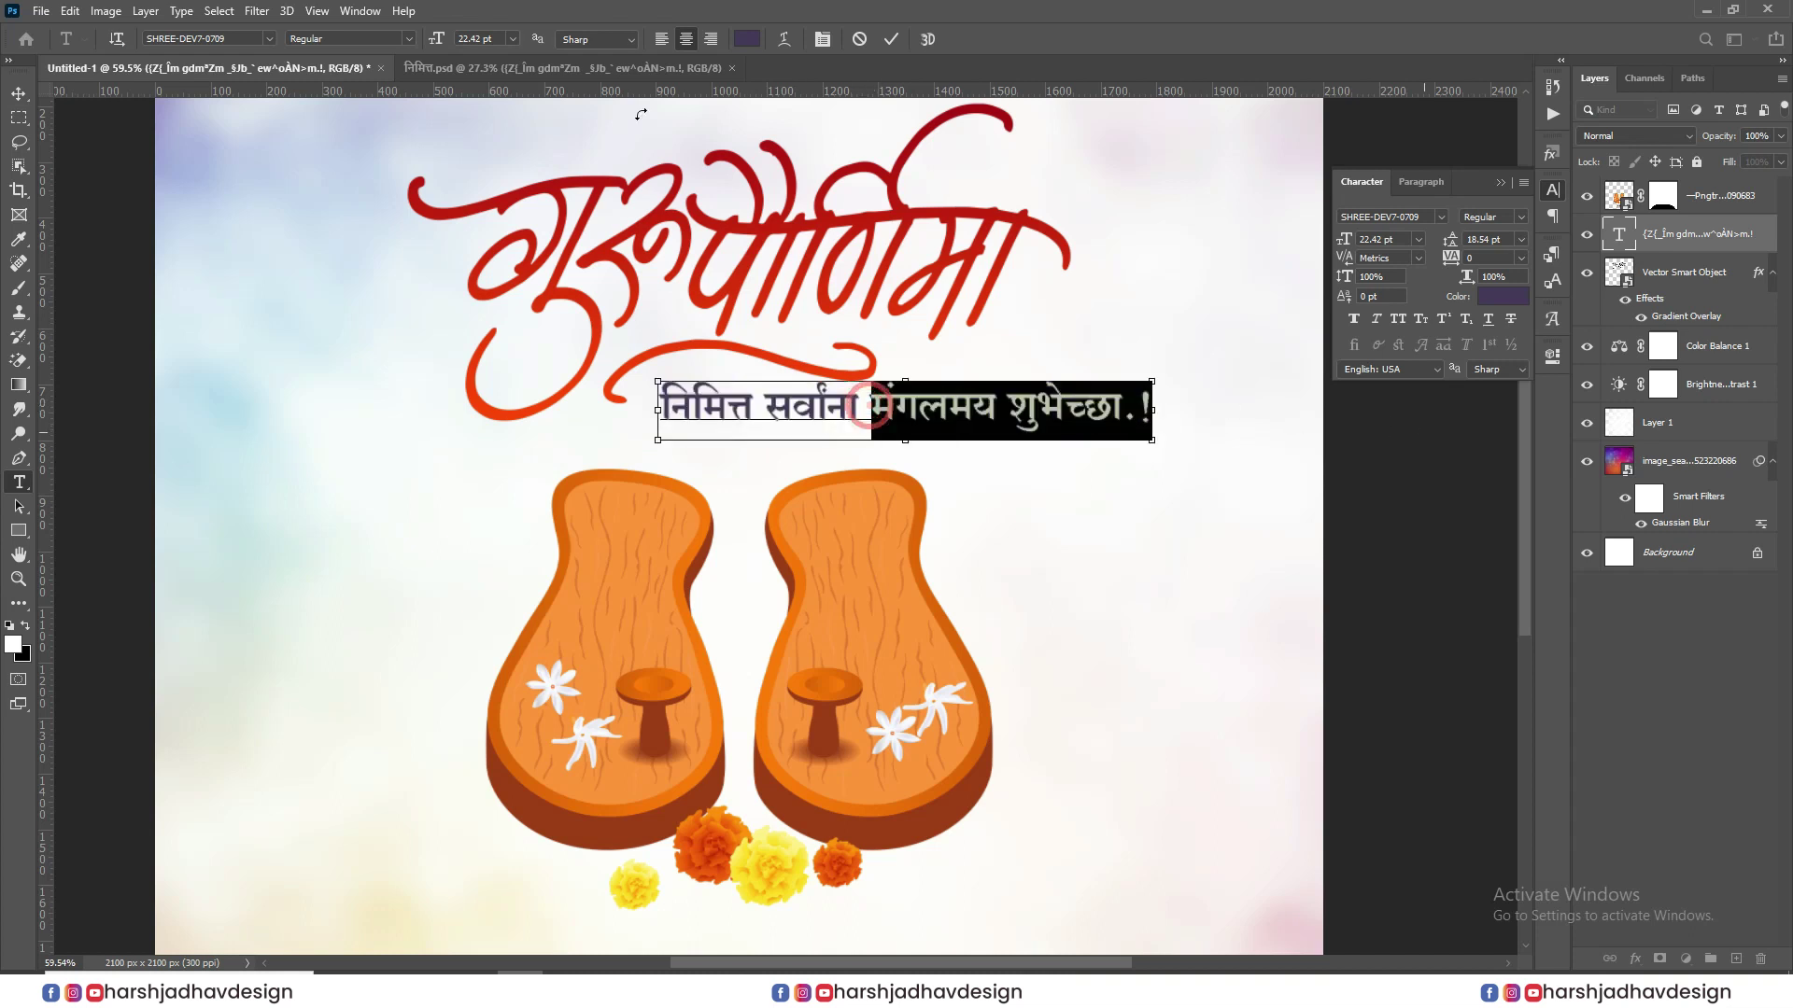
key("BackSpace")
- Move the remaining text निमित्त सर्वांना beneath the calligraphy's flourish and scale it to 80.75%
left_click(19, 93)
left_click_drag(922, 408, 765, 416)
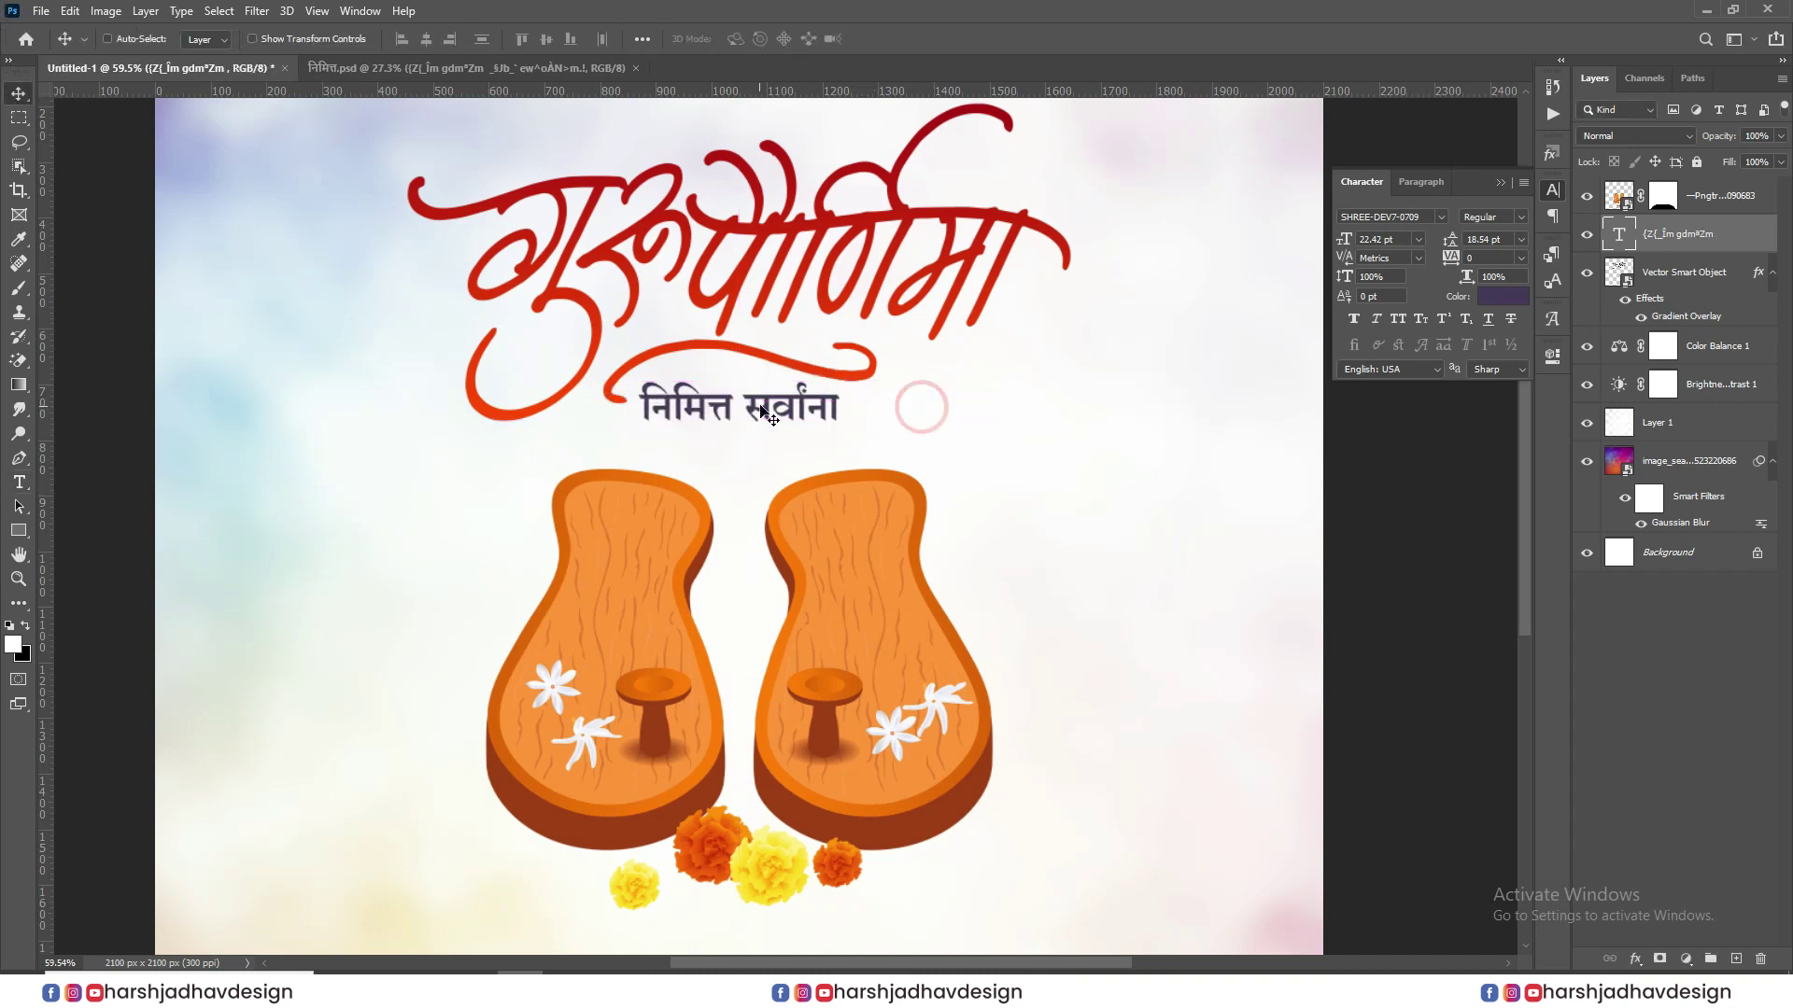
key("ctrl+t")
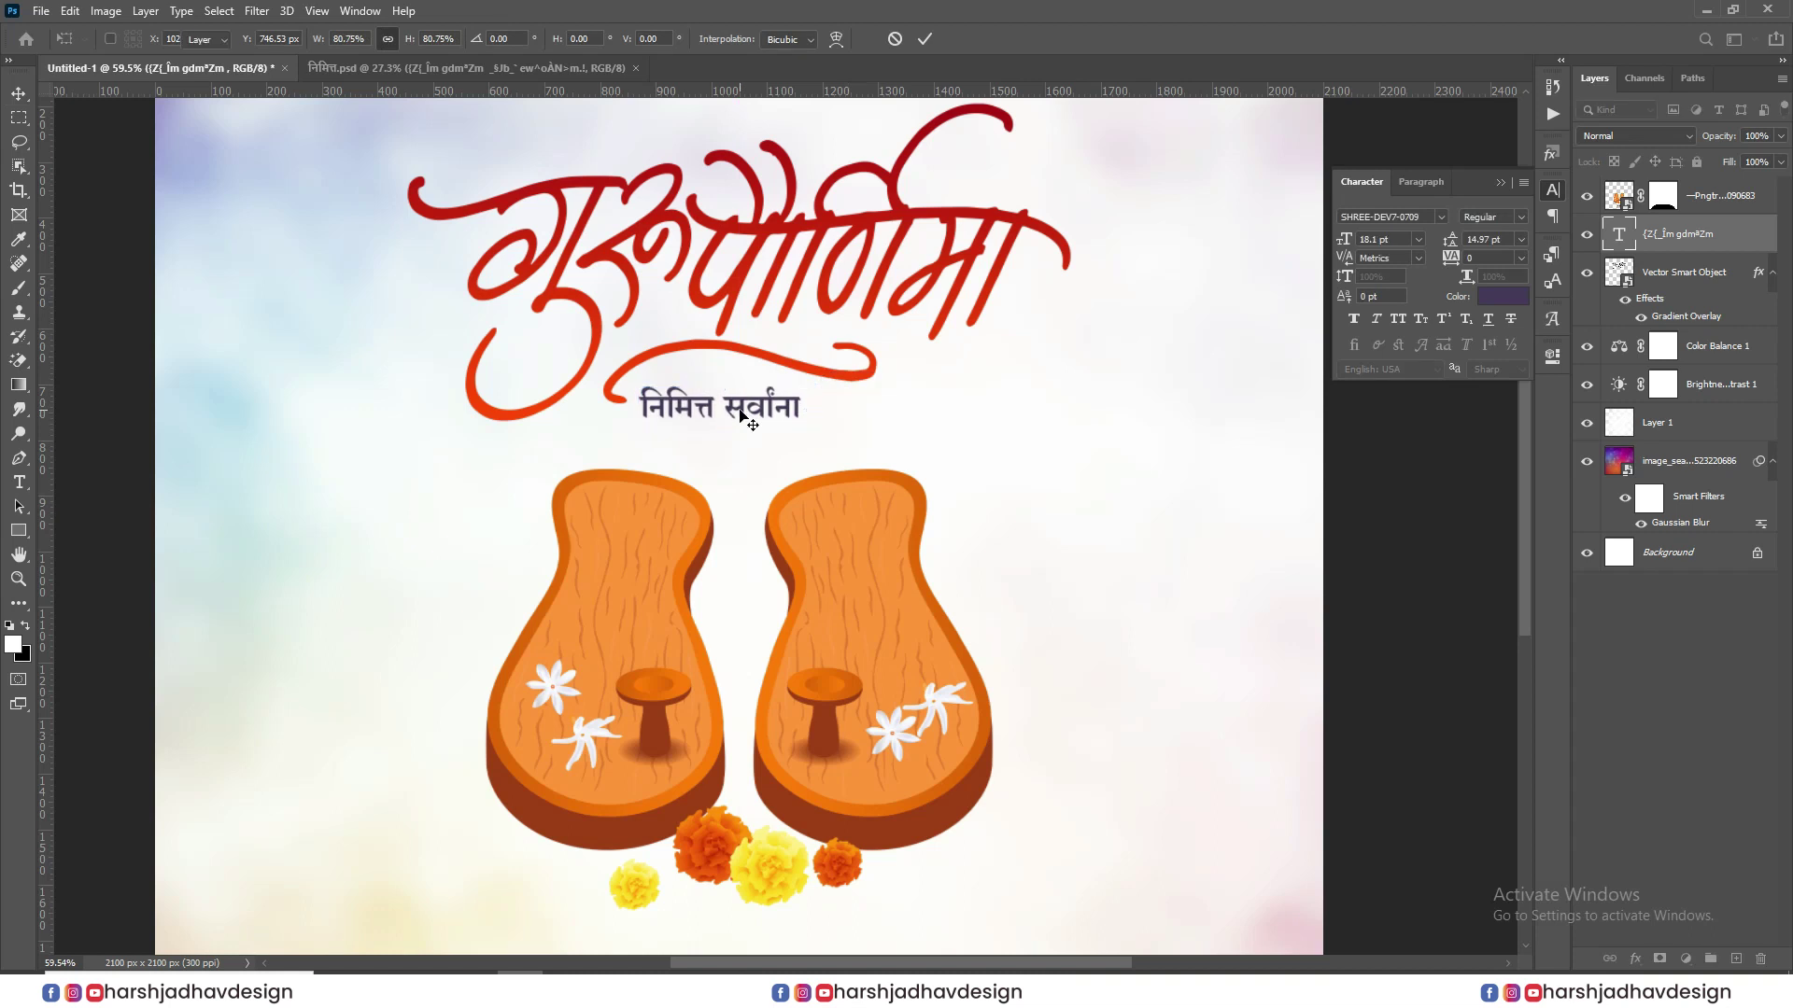
key("Return")
- Duplicate the text line just below itself and replace the copy's wording with मंगलमय शुभेच्छा.!
scroll(744, 417, "up", 3)
left_click_drag(773, 431, 762, 509)
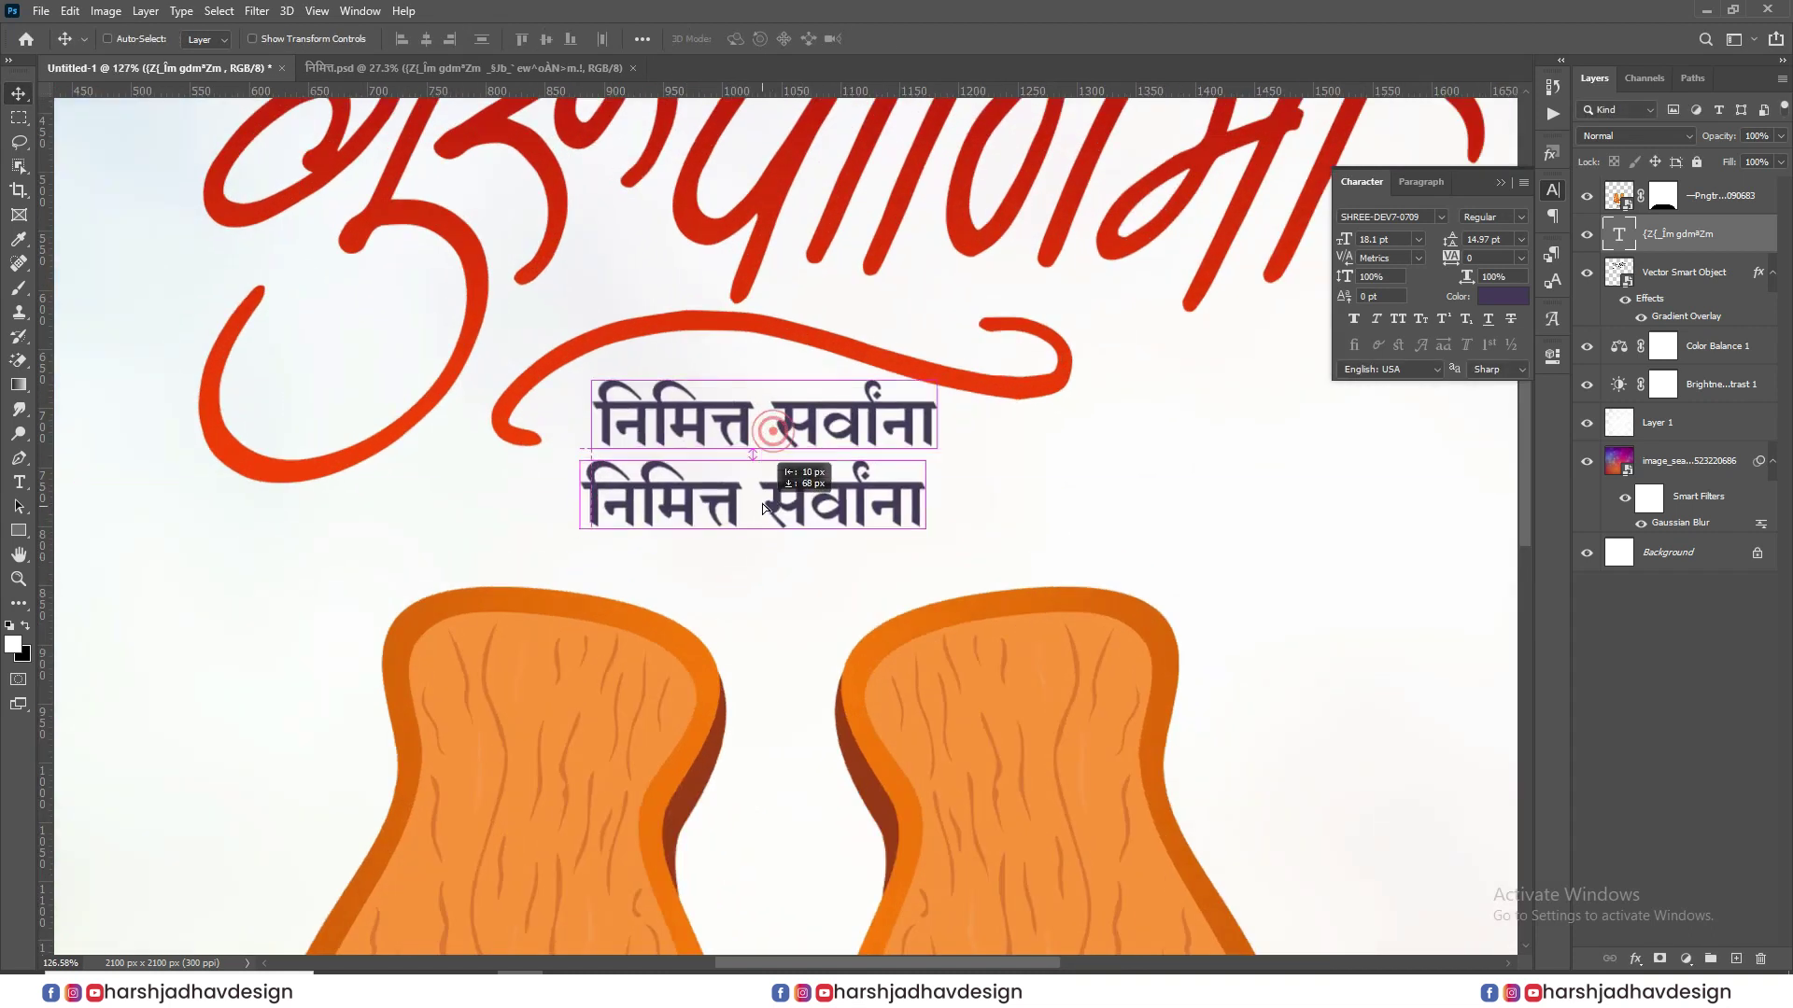
double_click(763, 509)
key("ctrl+v")
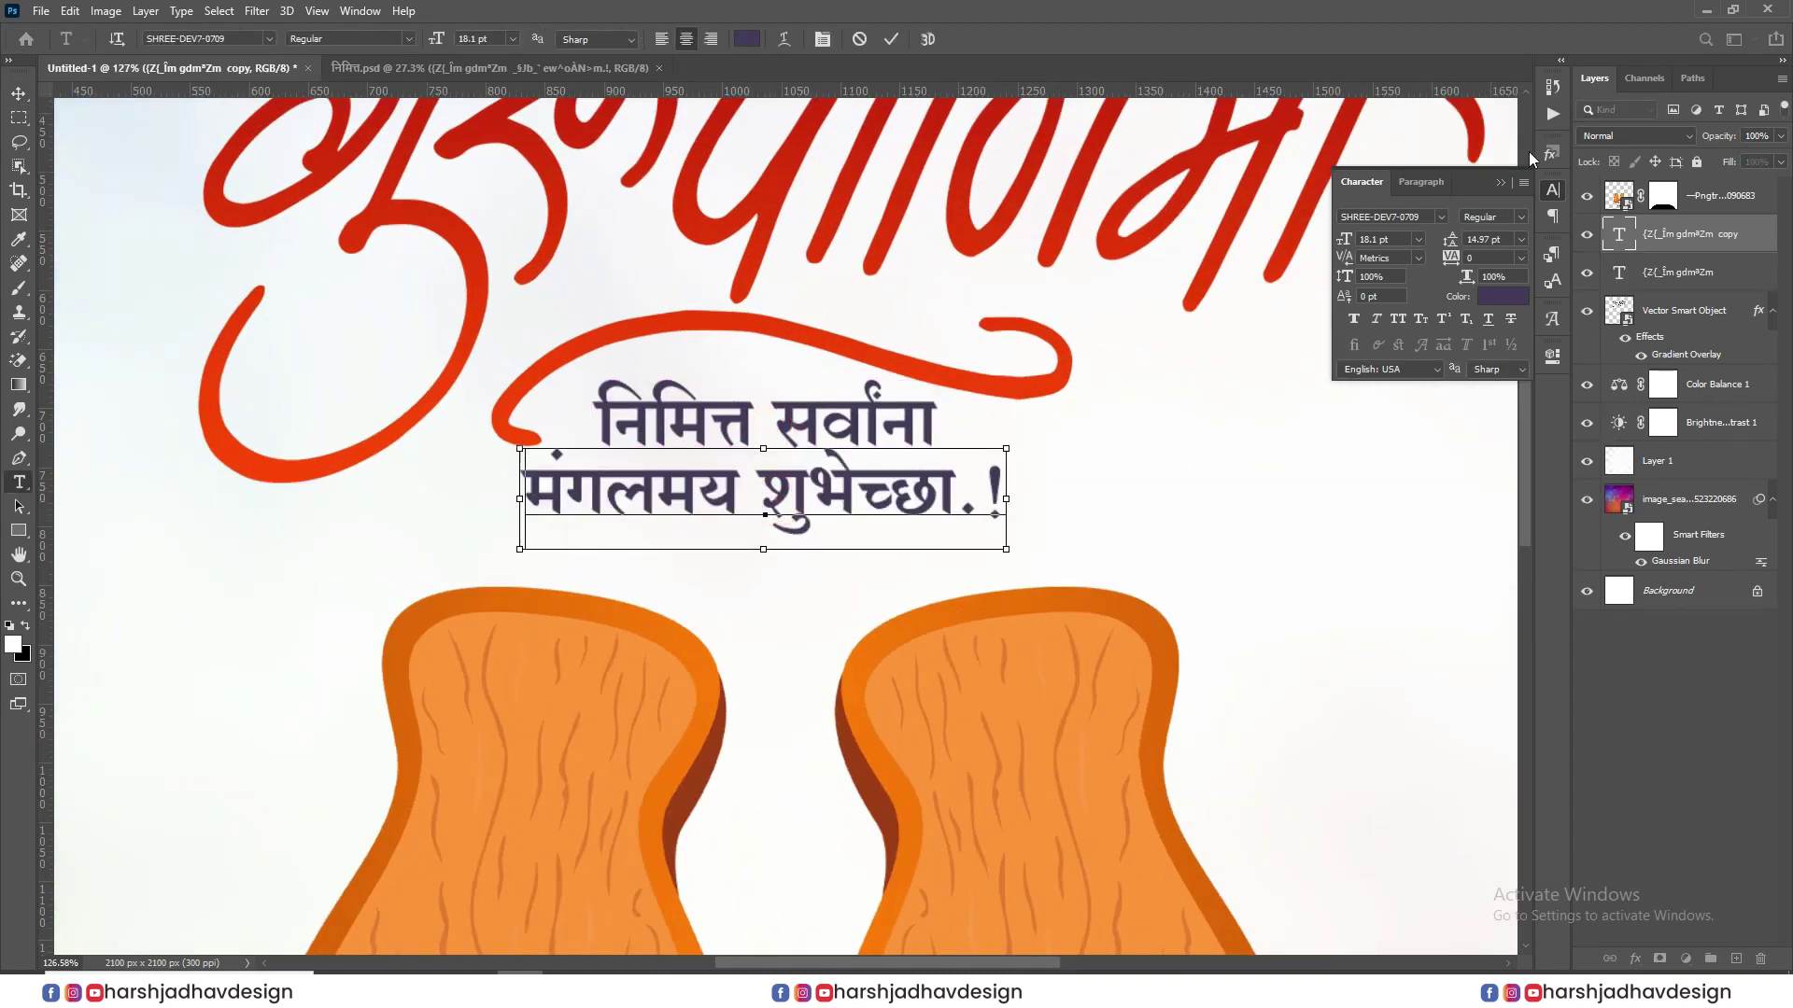
- Set the font size of the second greeting line to 23 pt
key("ctrl+a")
left_click_drag(1345, 240, 1347, 239)
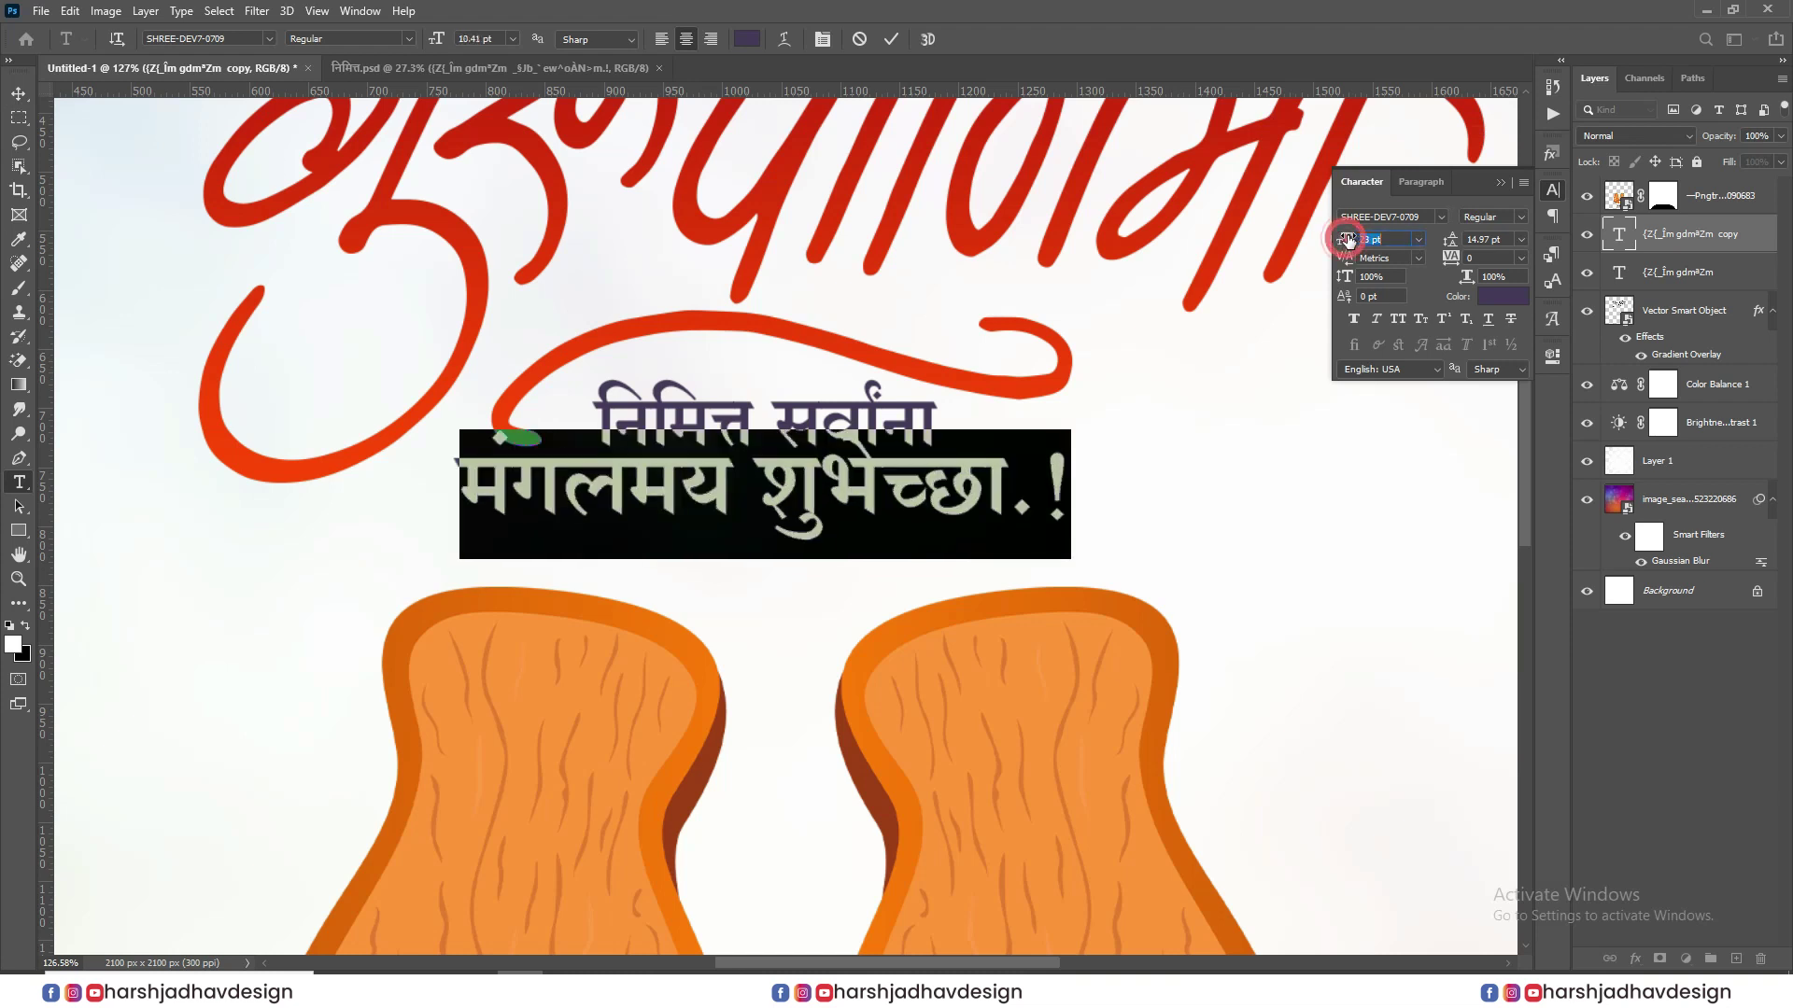
left_click(17, 92)
- Reposition the two greeting lines so they stack closely beneath the calligraphy's flourish
scroll(744, 449, "up", 7)
left_click_drag(916, 474, 1013, 493)
left_click(1027, 395, "shift")
left_click_drag(1027, 395, 1160, 368)
right_click(1070, 396)
left_click(1139, 405)
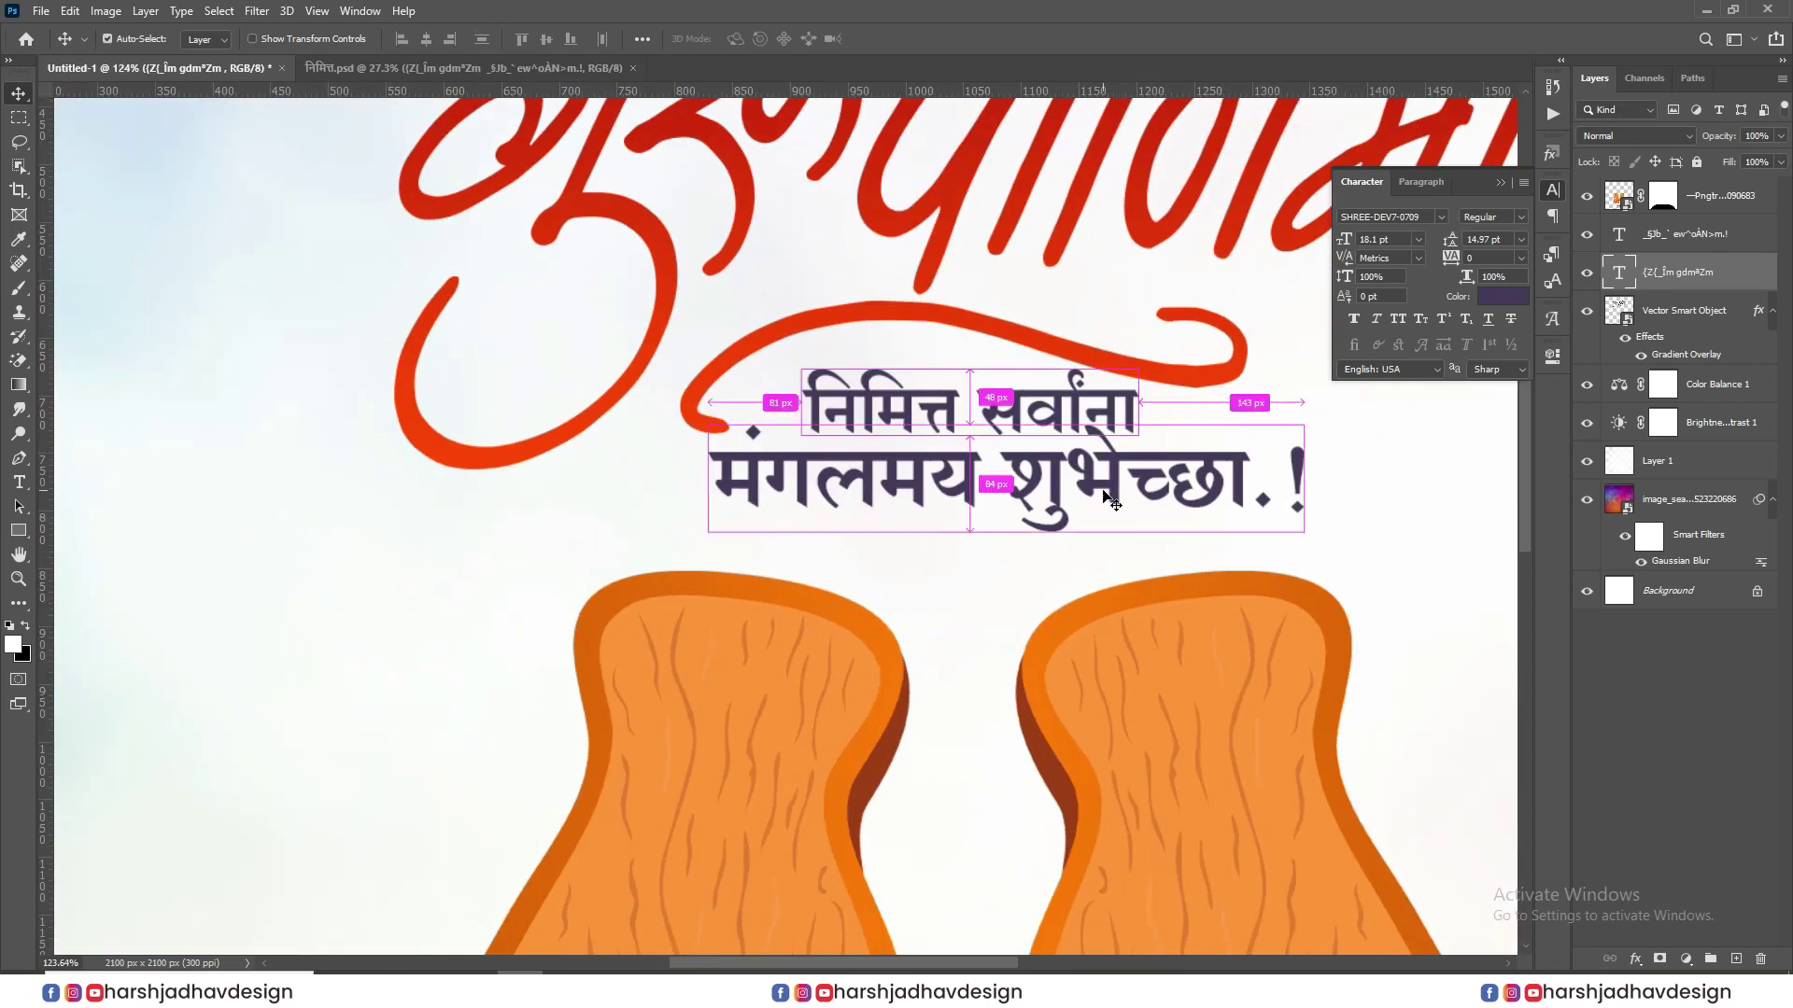
left_click_drag(1680, 233, 1193, 504)
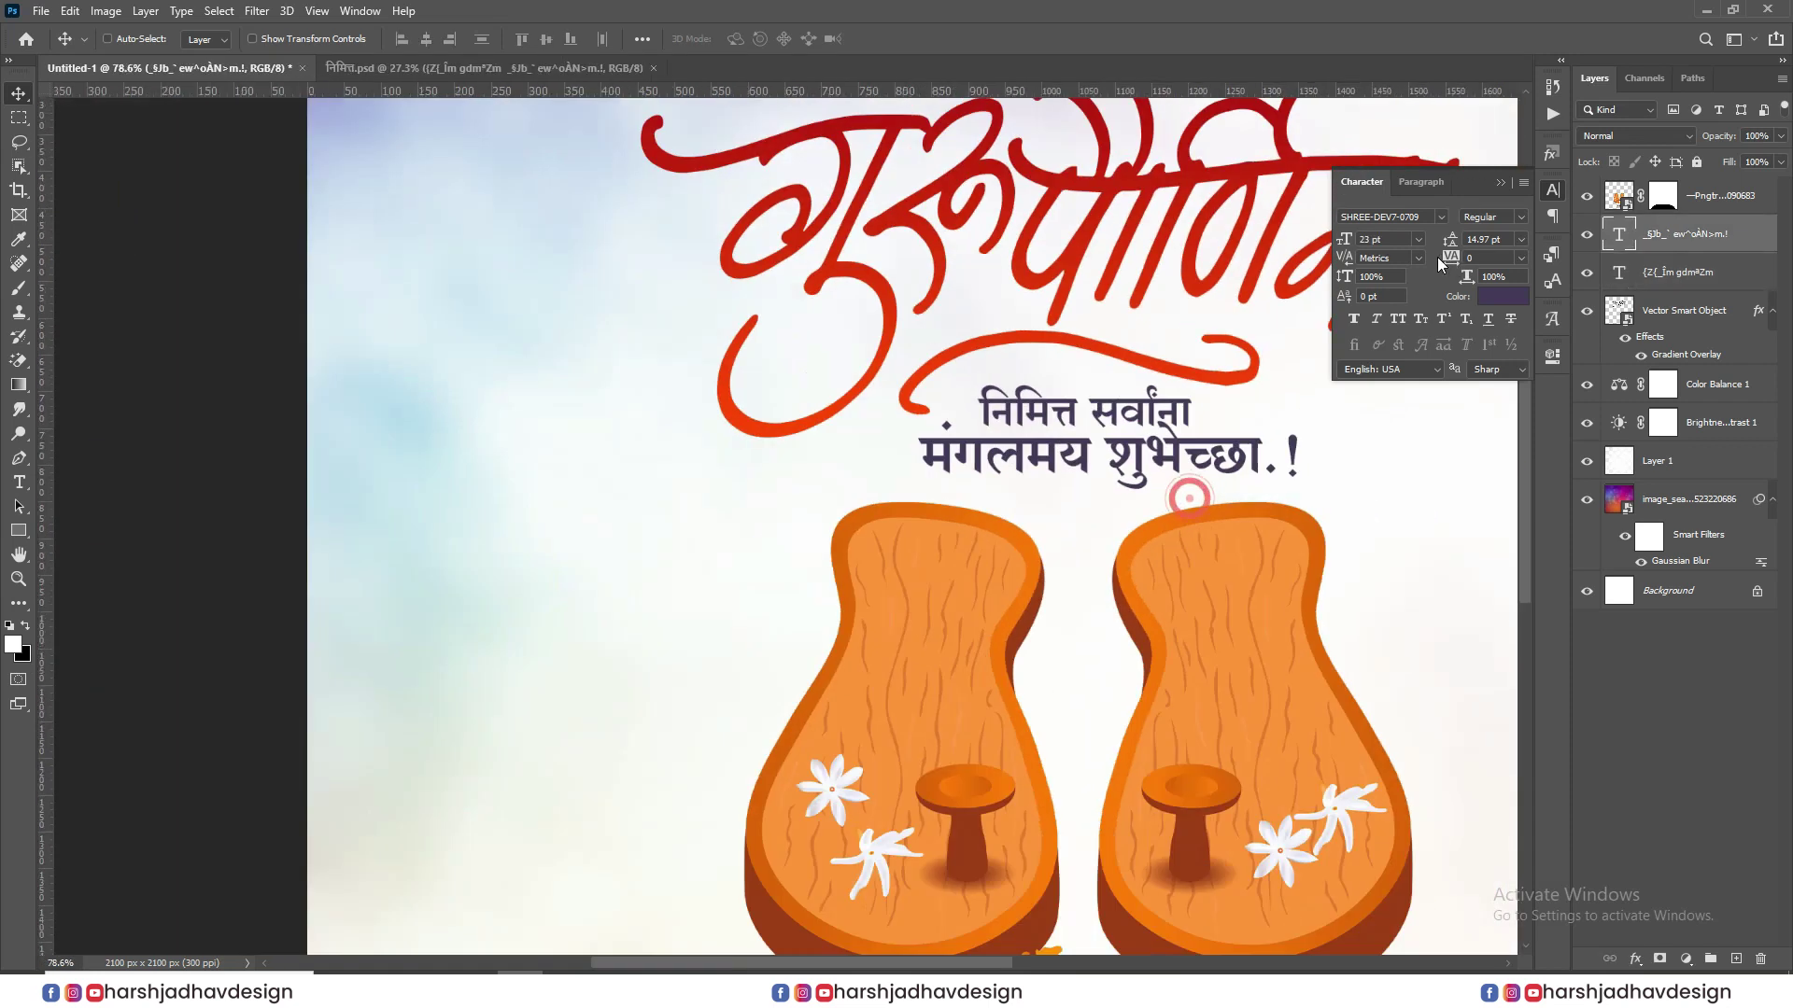
- Change the font of the line मंगलमय शुभेच्छा.! to SHREE-DEV7-0712
left_click(1441, 217)
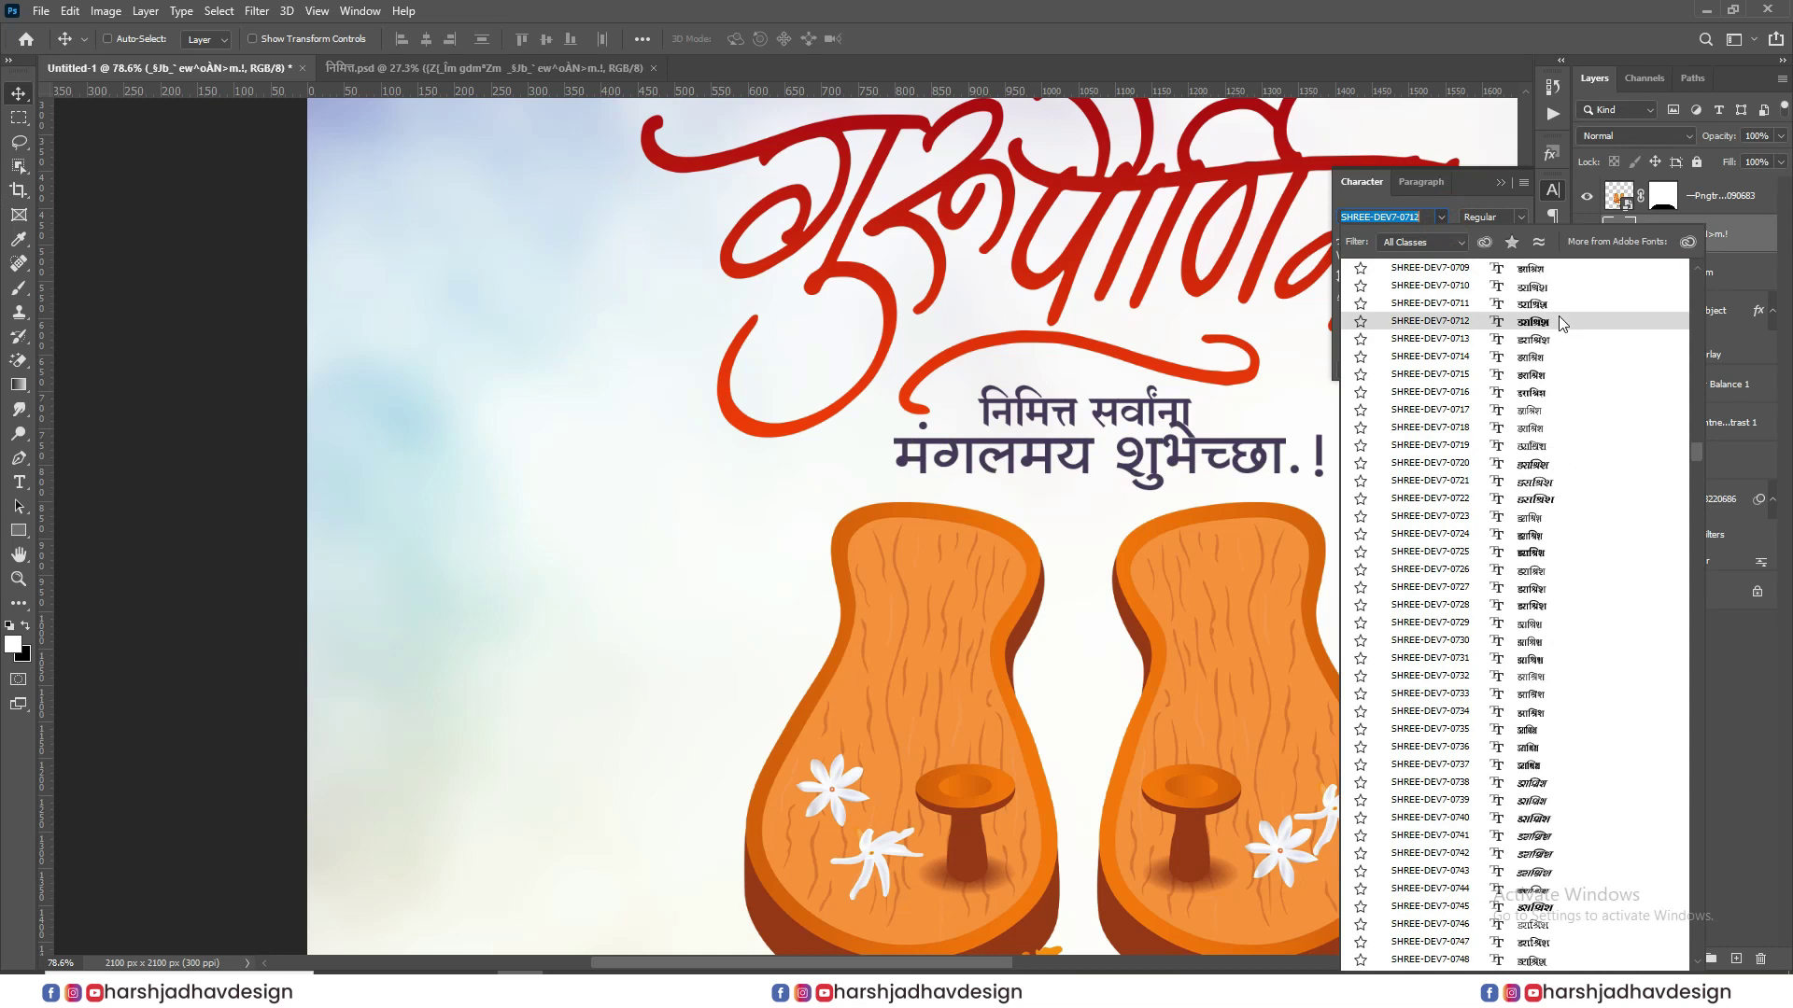
left_click(1559, 319)
left_click_drag(938, 527, 1029, 502)
- Recolour the line मंगलमय शुभेच्छा.! with the dark reddish brown sampled from the sandal's edge
key("ctrl+0")
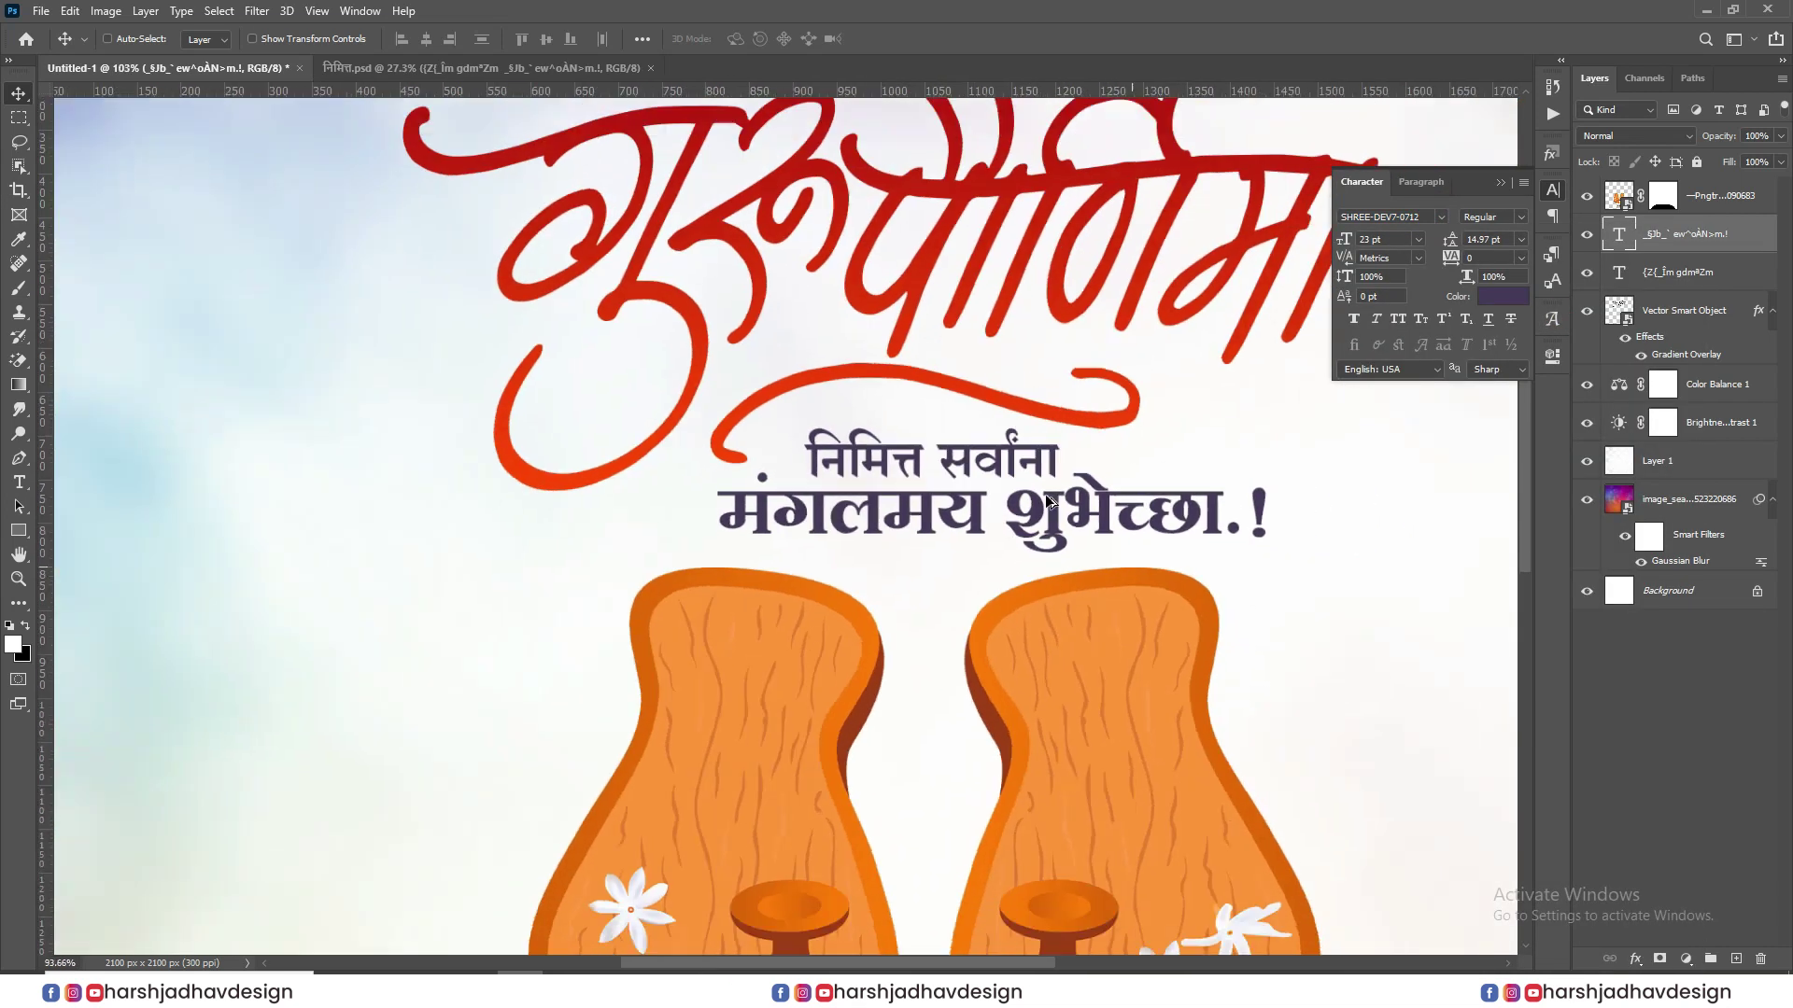
left_click(1502, 296)
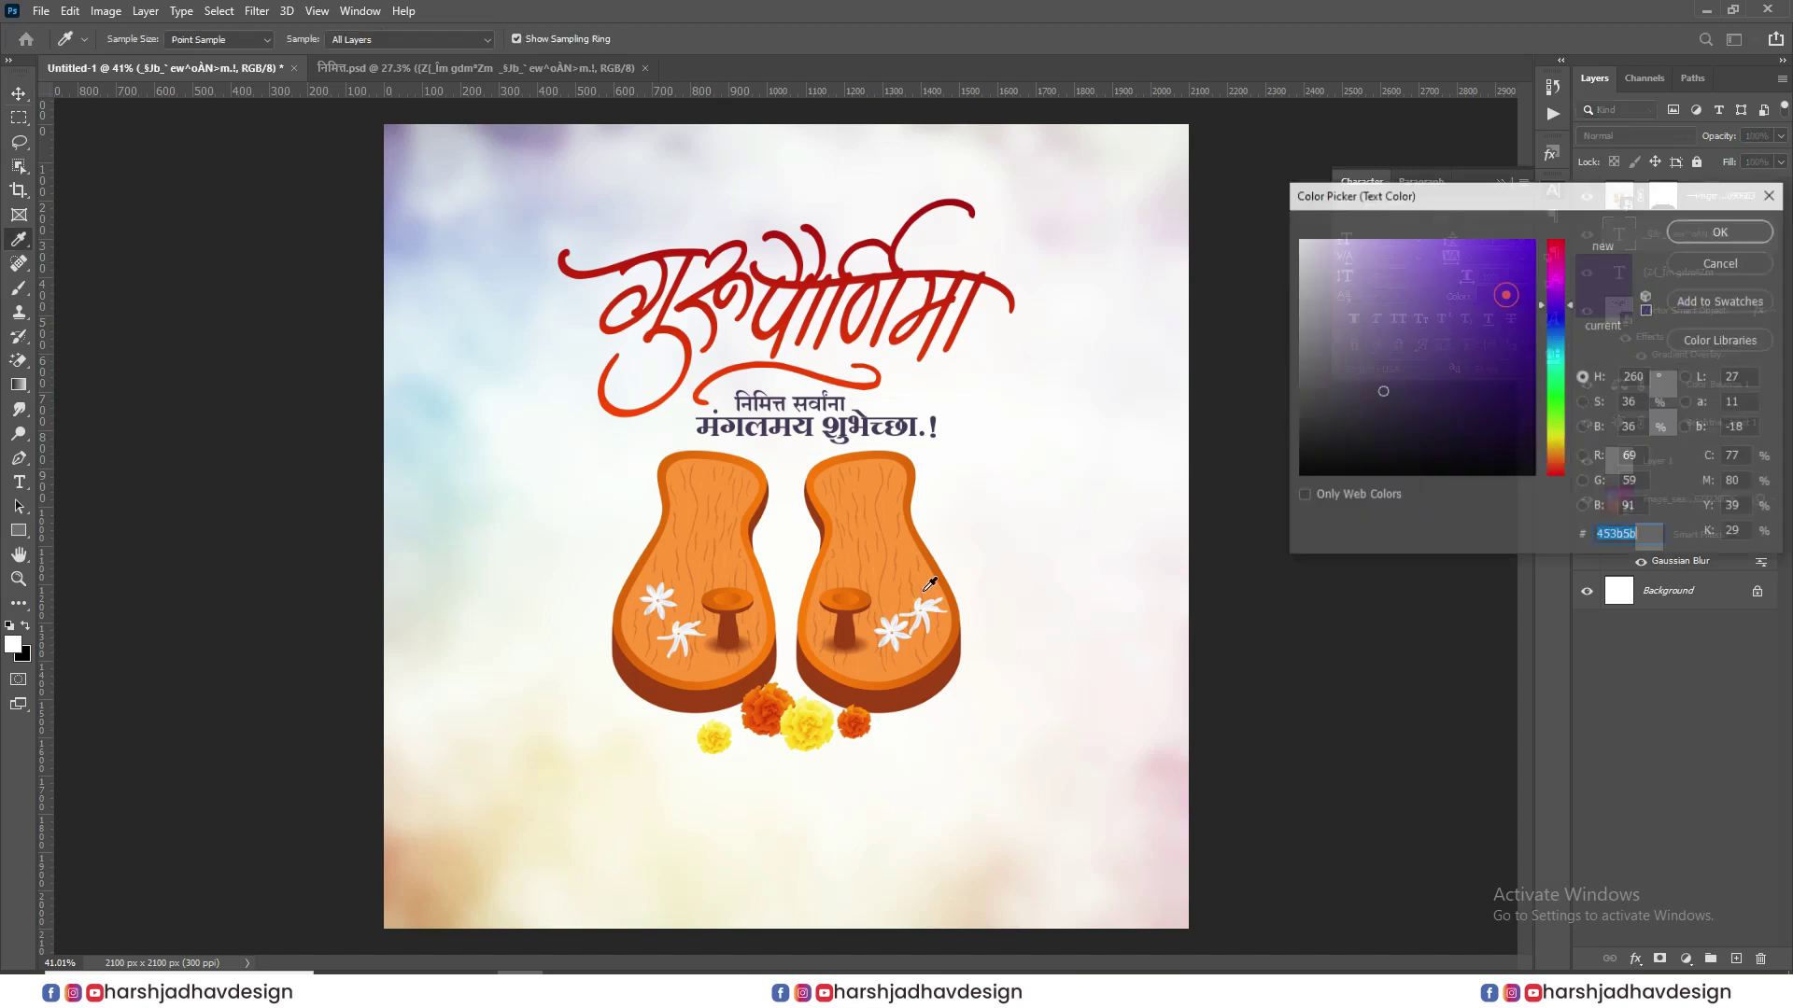
left_click(932, 680)
left_click(1698, 231)
scroll(794, 484, "down", 4)
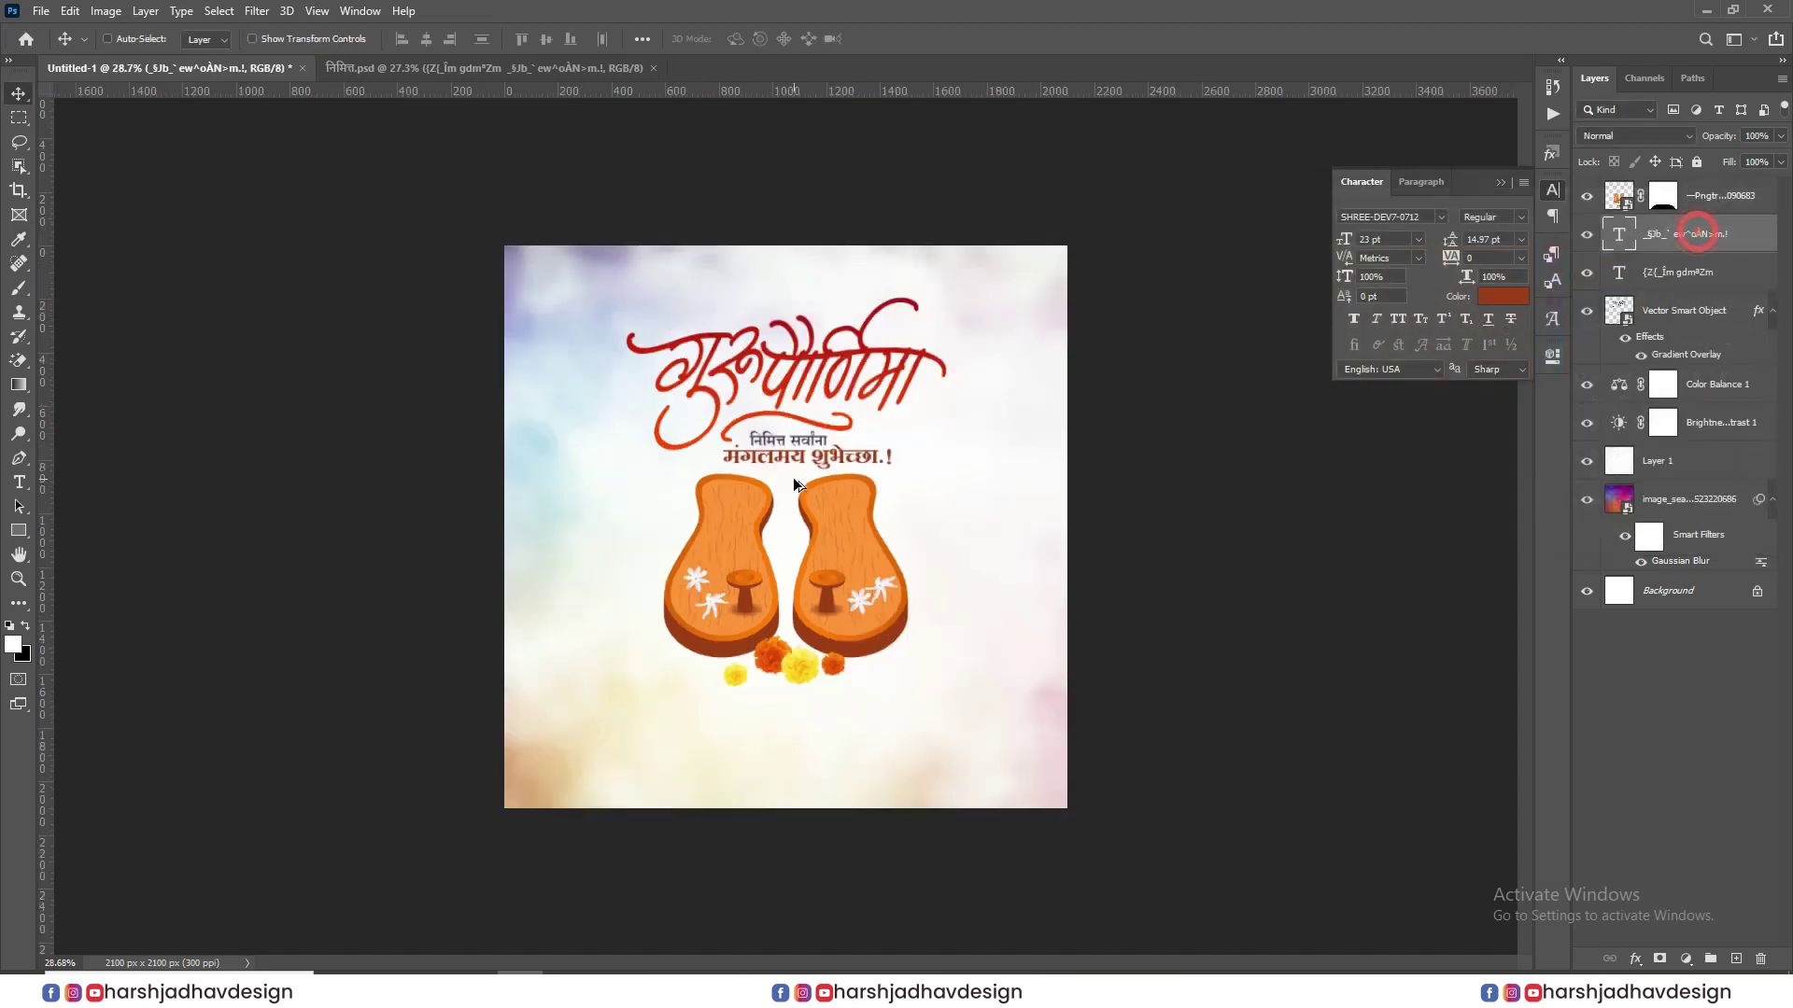
- Duplicate the line निमित्त सर्वांना and place the copy below the marigold flowers near the poster's lower edge
scroll(908, 241, "up", 2)
left_click(862, 514)
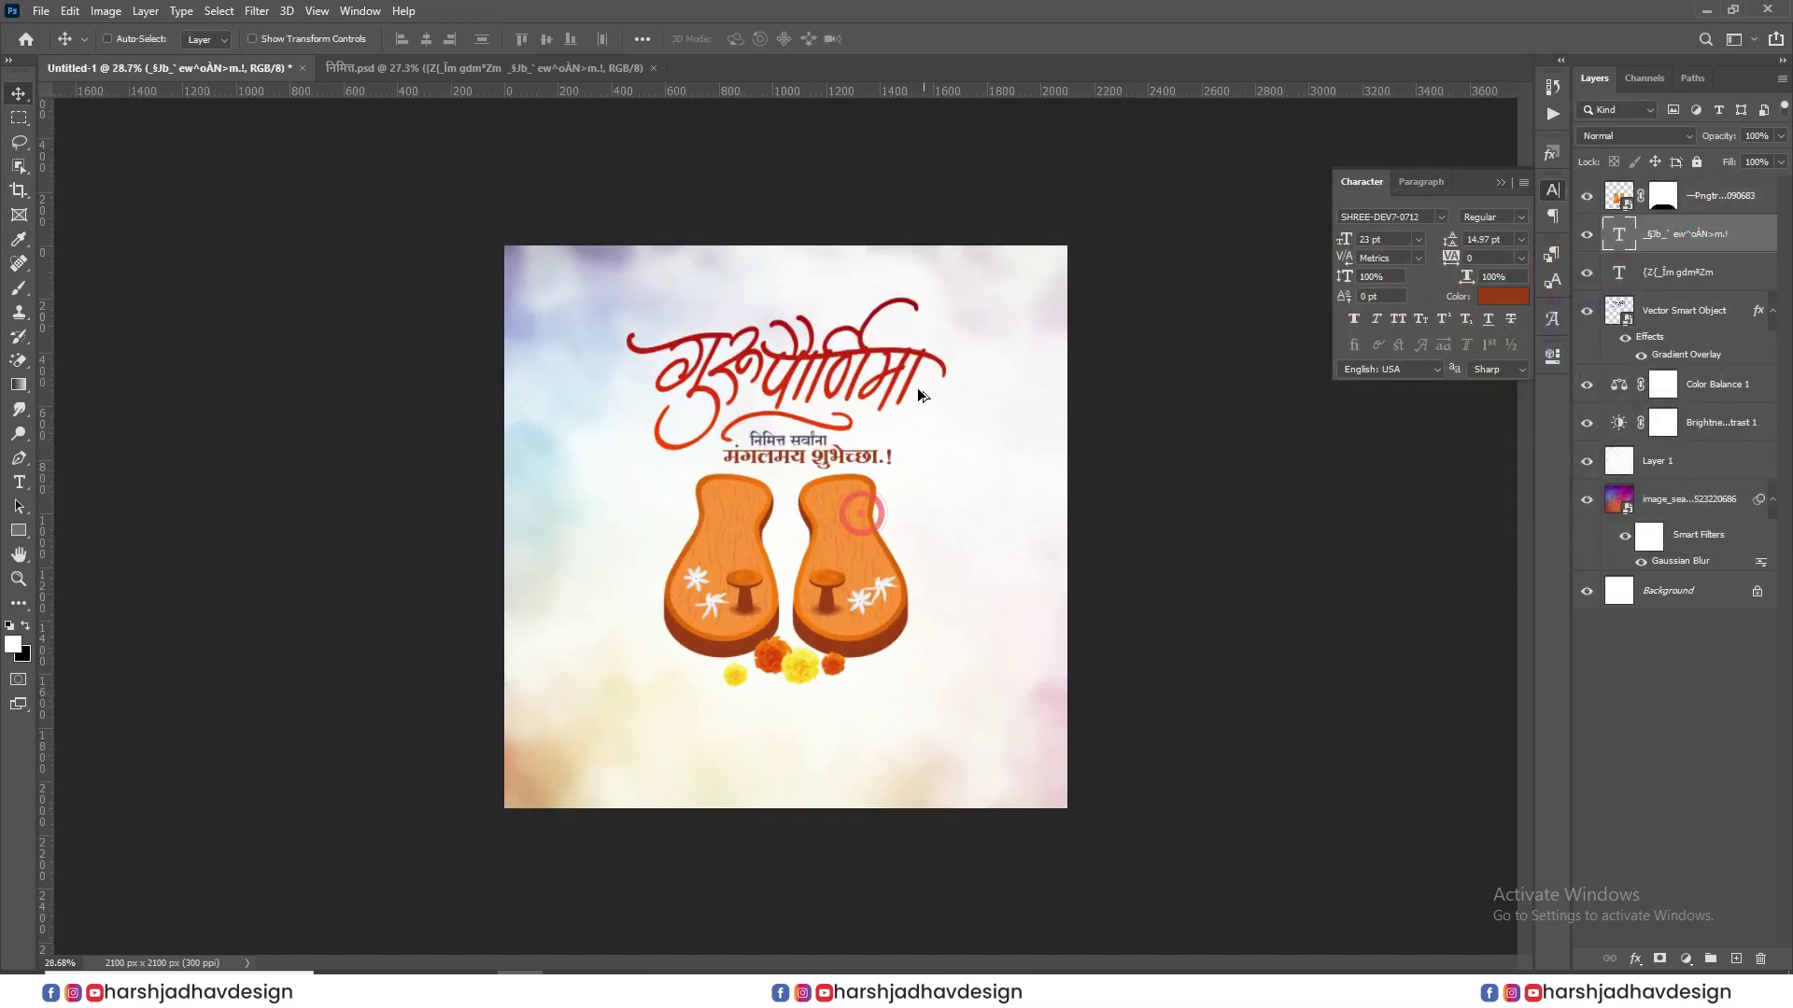
left_click(1498, 181)
left_click(1688, 277)
scroll(832, 511, "up", 1)
left_click_drag(796, 392, 747, 740)
scroll(790, 661, "up", 2)
left_click_drag(801, 823, 826, 800)
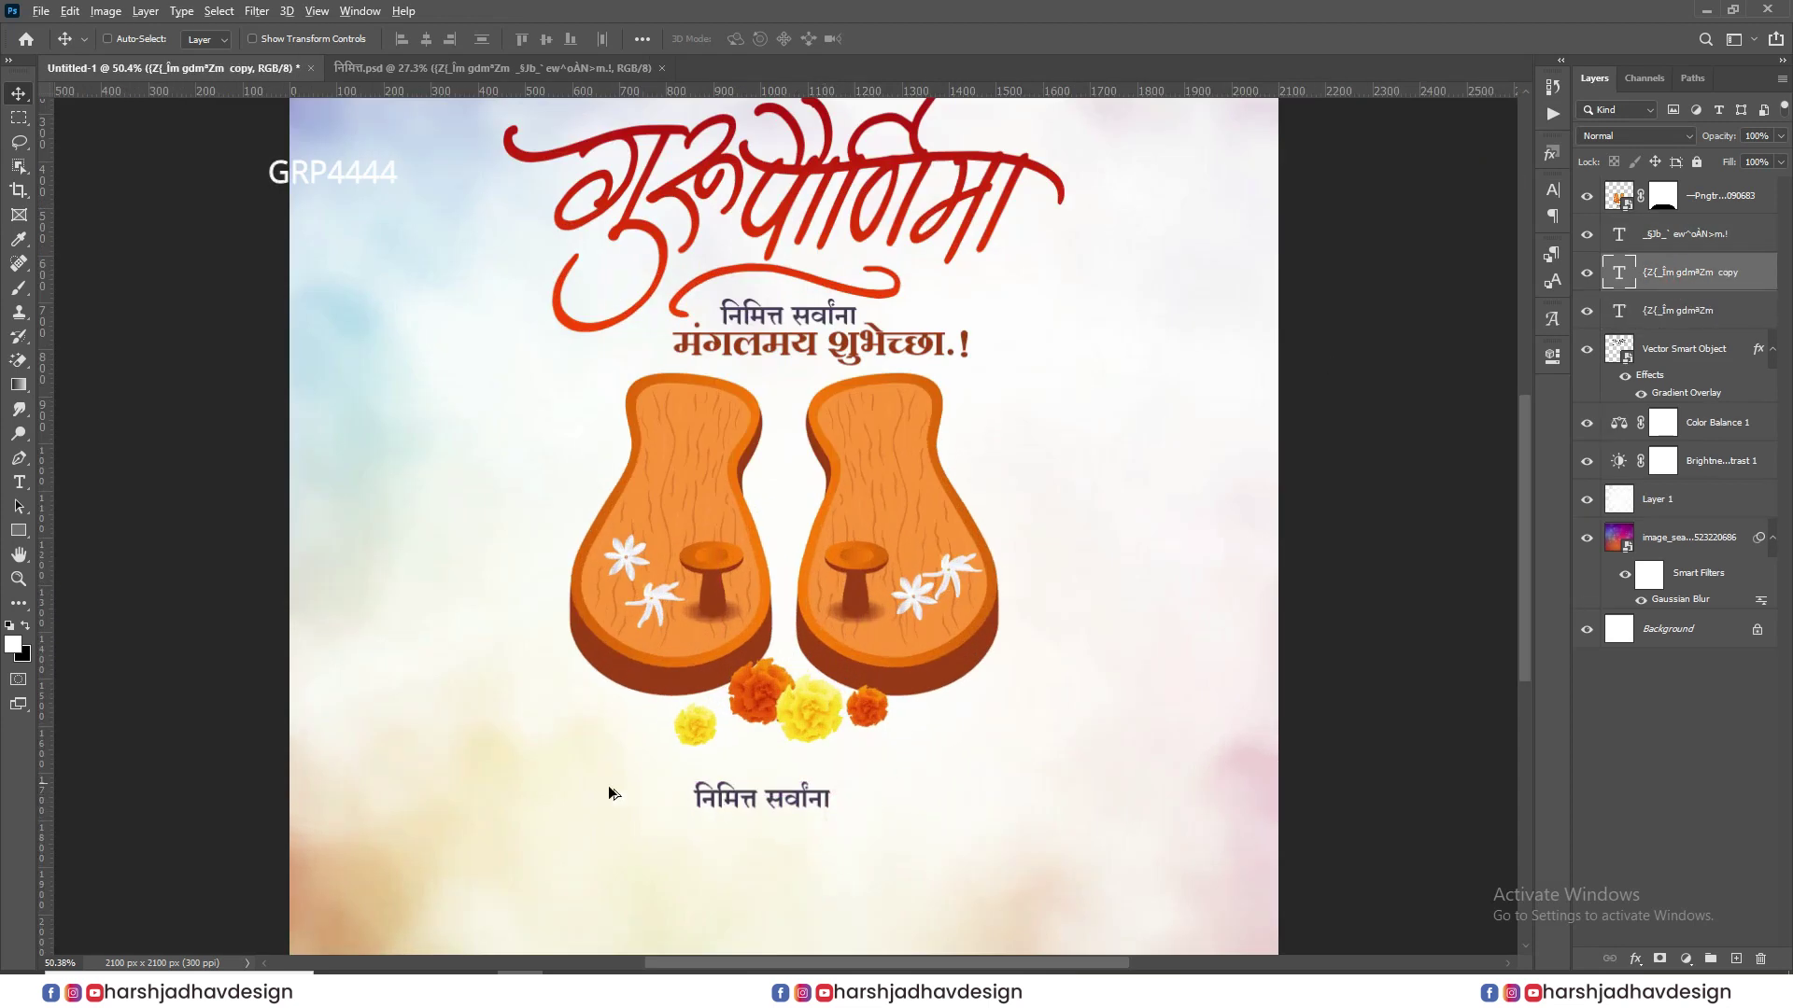
scroll(609, 787, "down", 2)
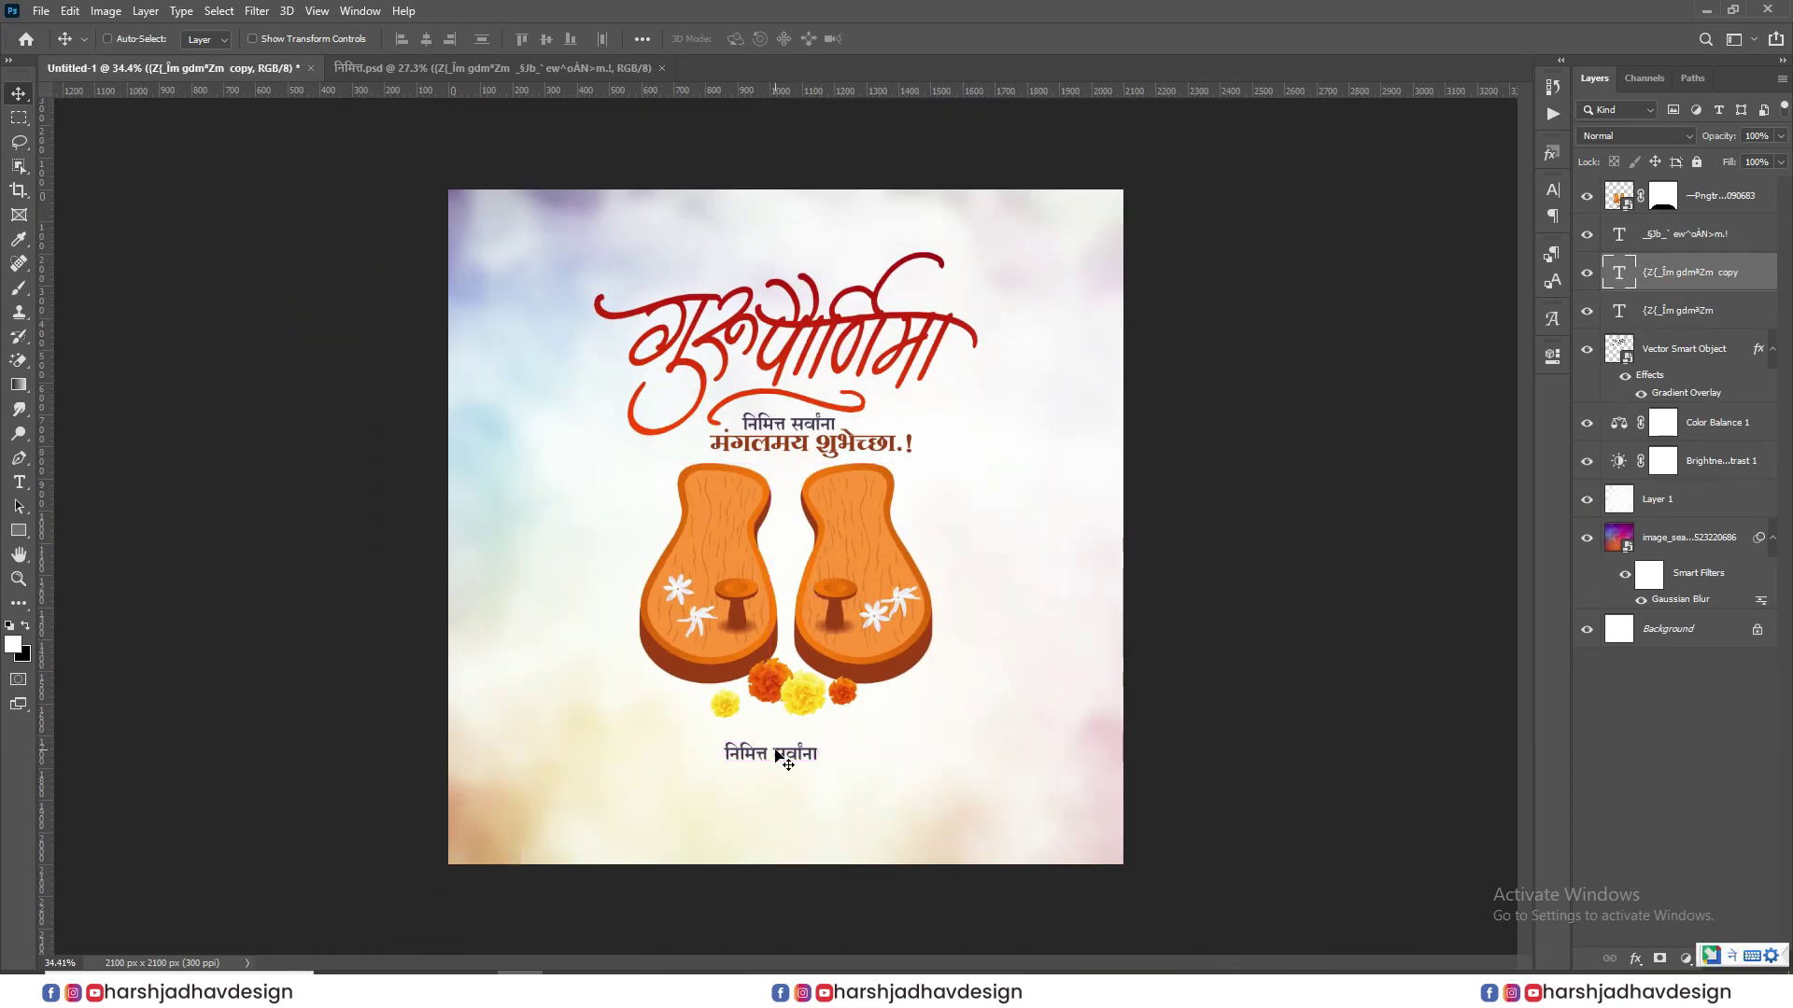
- Replace the copied line's text with the two-line verse ‘गुरूविण न मिळे ज्ञान, ज्ञानाविण नसे जगी सन्मान, जीवन भवसागर तराया, चला वंदु गुरूराया. and adjust its position
double_click(782, 755)
key("ctrl+a")
type("‘गुरूविण न मिळे ज्ञान, ज्ञानाविण नसे जगी सन्मान, जीवन भवसागर तराया, चला वंदु गुरूराया.")
key("ctrl+a")
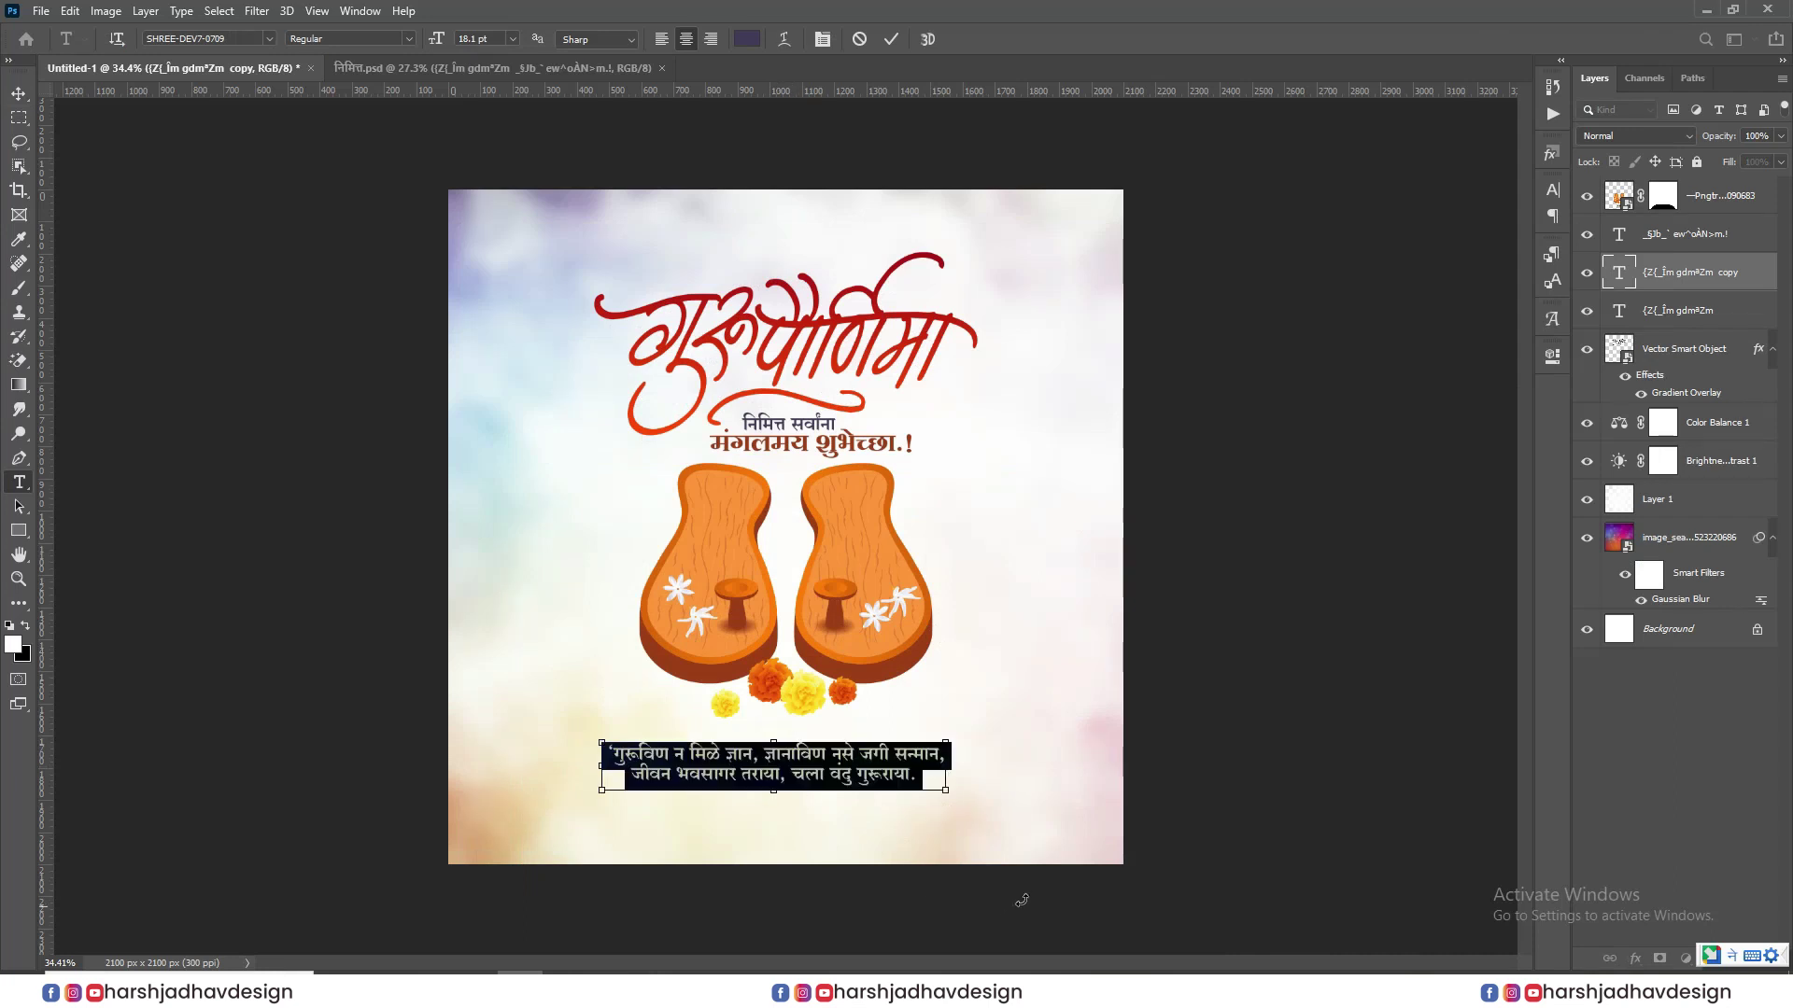
left_click(19, 94)
scroll(783, 713, "up", 4)
mouse_move(858, 840)
left_mouse_down()
mouse_move(868, 815)
mouse_move(838, 830)
left_mouse_up()
scroll(805, 720, "down", 5)
scroll(649, 716, "up", 2)
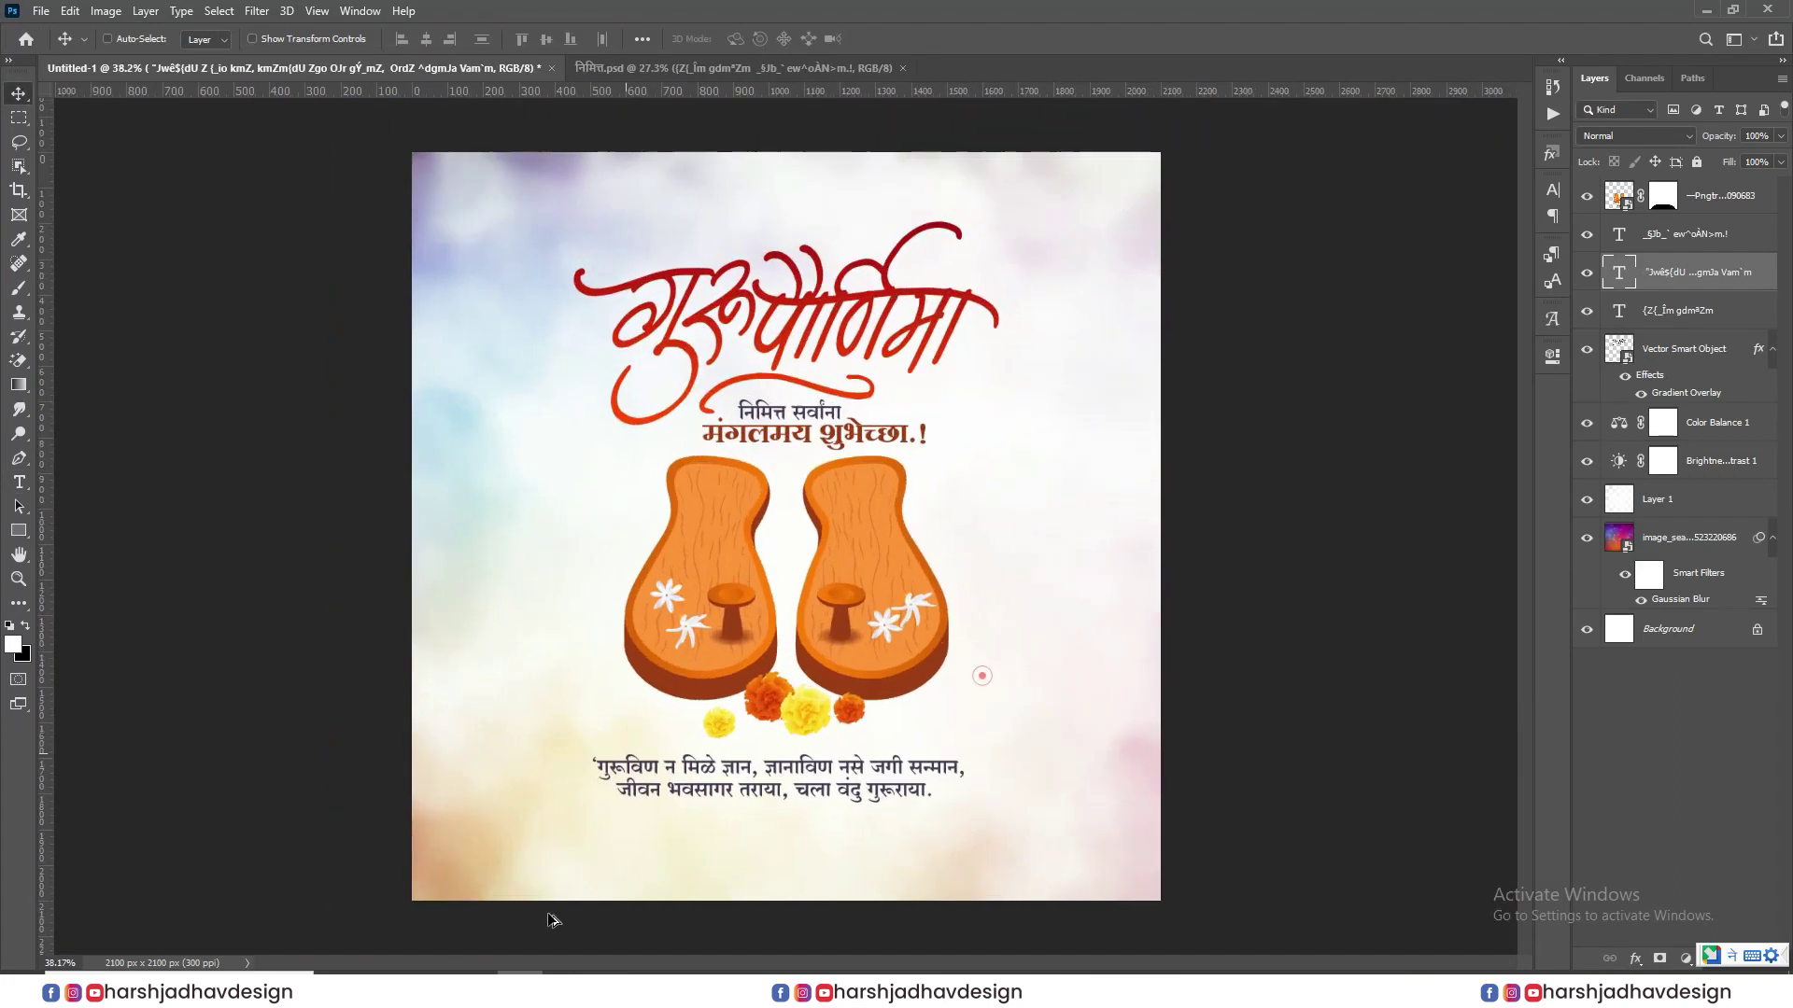
- Paste the black scroll ornament as a smart object beneath the verse and align it with the verse text
key("ctrl+v")
key("Return")
left_click_drag(782, 875, 809, 853)
scroll(802, 584, "down", 2)
left_click_drag(805, 728, 823, 672)
scroll(915, 666, "down", 1)
left_click(794, 658, "ctrl+shift")
scroll(782, 299, "up", 5)
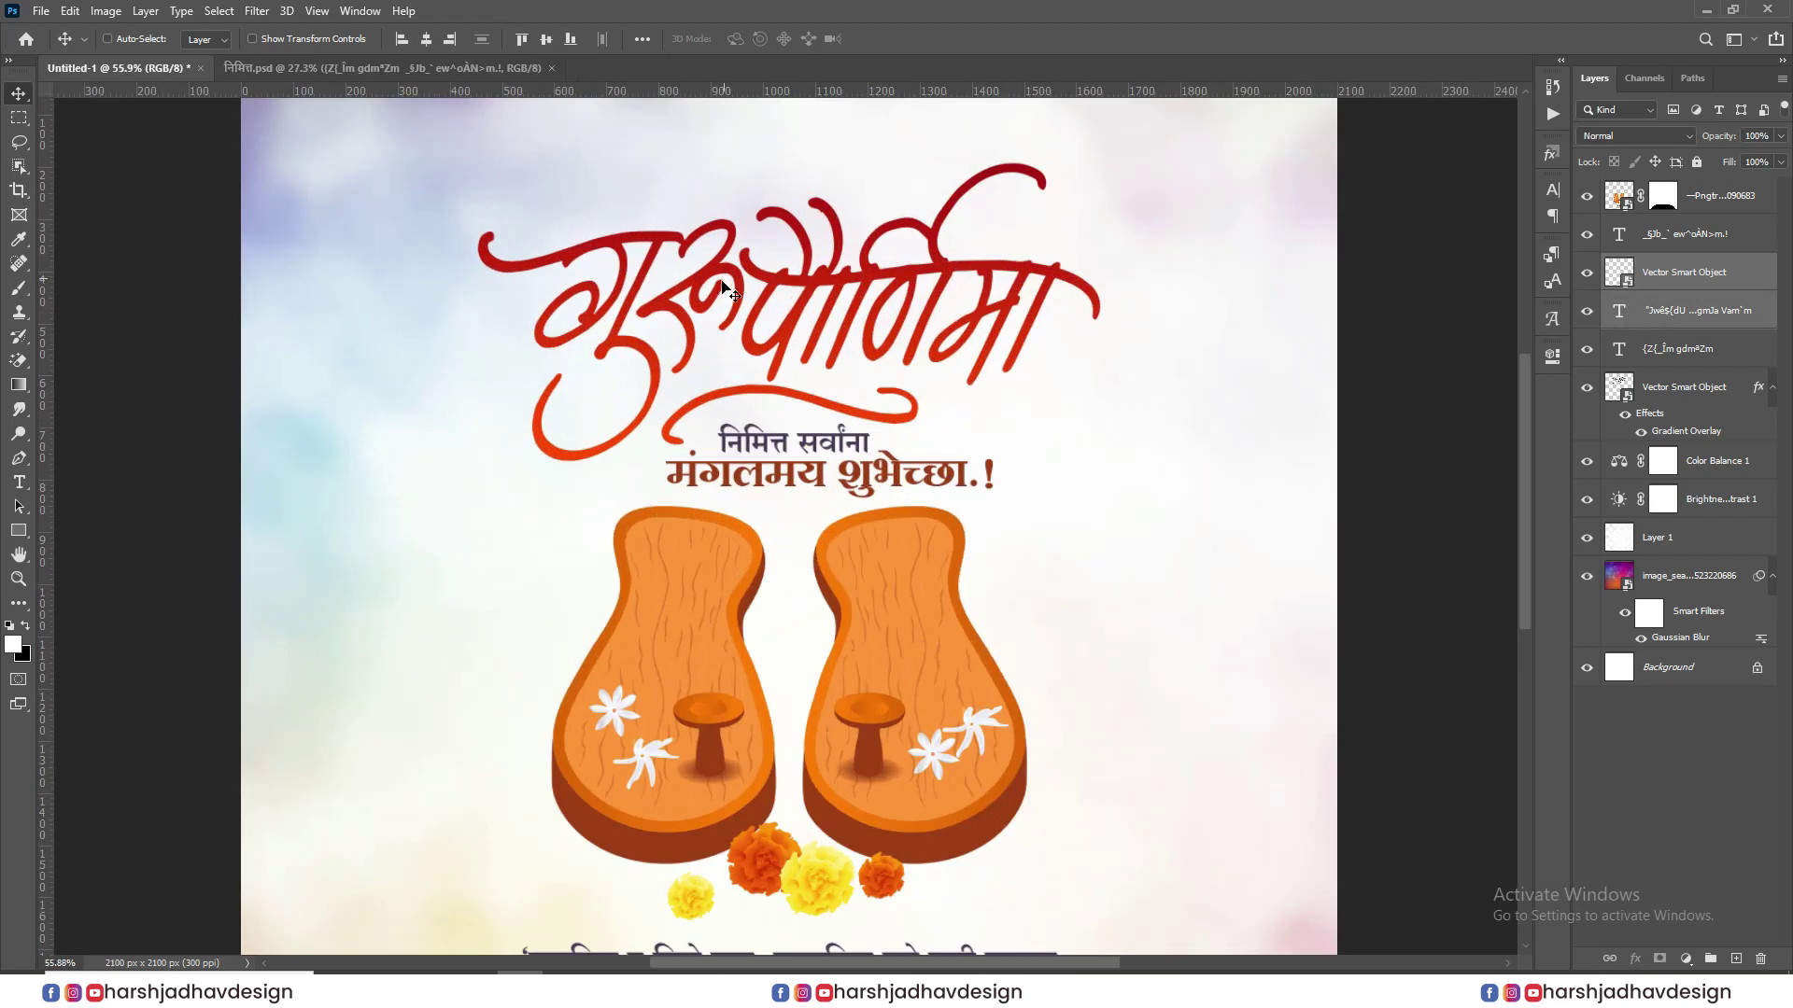
- Duplicate the गुरुपौर्णिमा calligraphy and enlarge the copy until it spans most of the poster's width
scroll(859, 343, "down", 3)
left_click_drag(742, 335, 745, 434)
key("ctrl+t")
left_click_drag(964, 458, 971, 381)
left_click_drag(1077, 360, 1086, 361)
left_click_drag(956, 400, 934, 404)
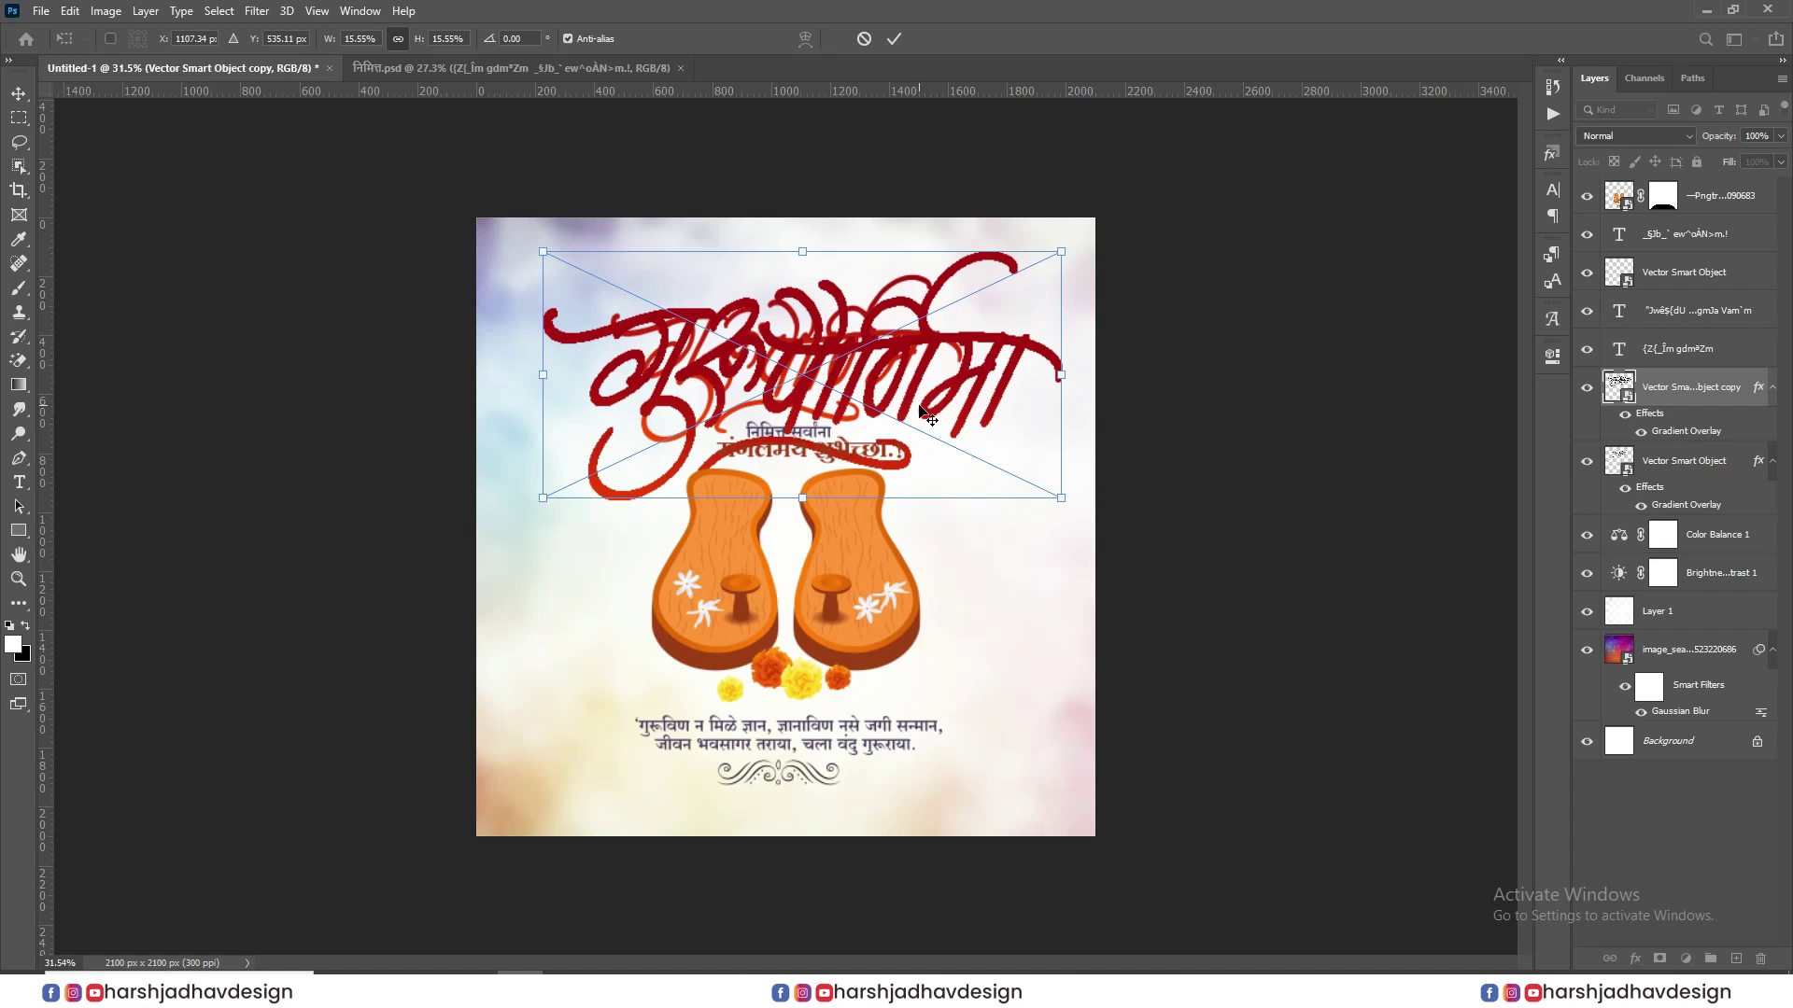
double_click(919, 405)
- Rasterize the layer style of the enlarged calligraphy copy and move it beneath the original title layer
right_click(1662, 388)
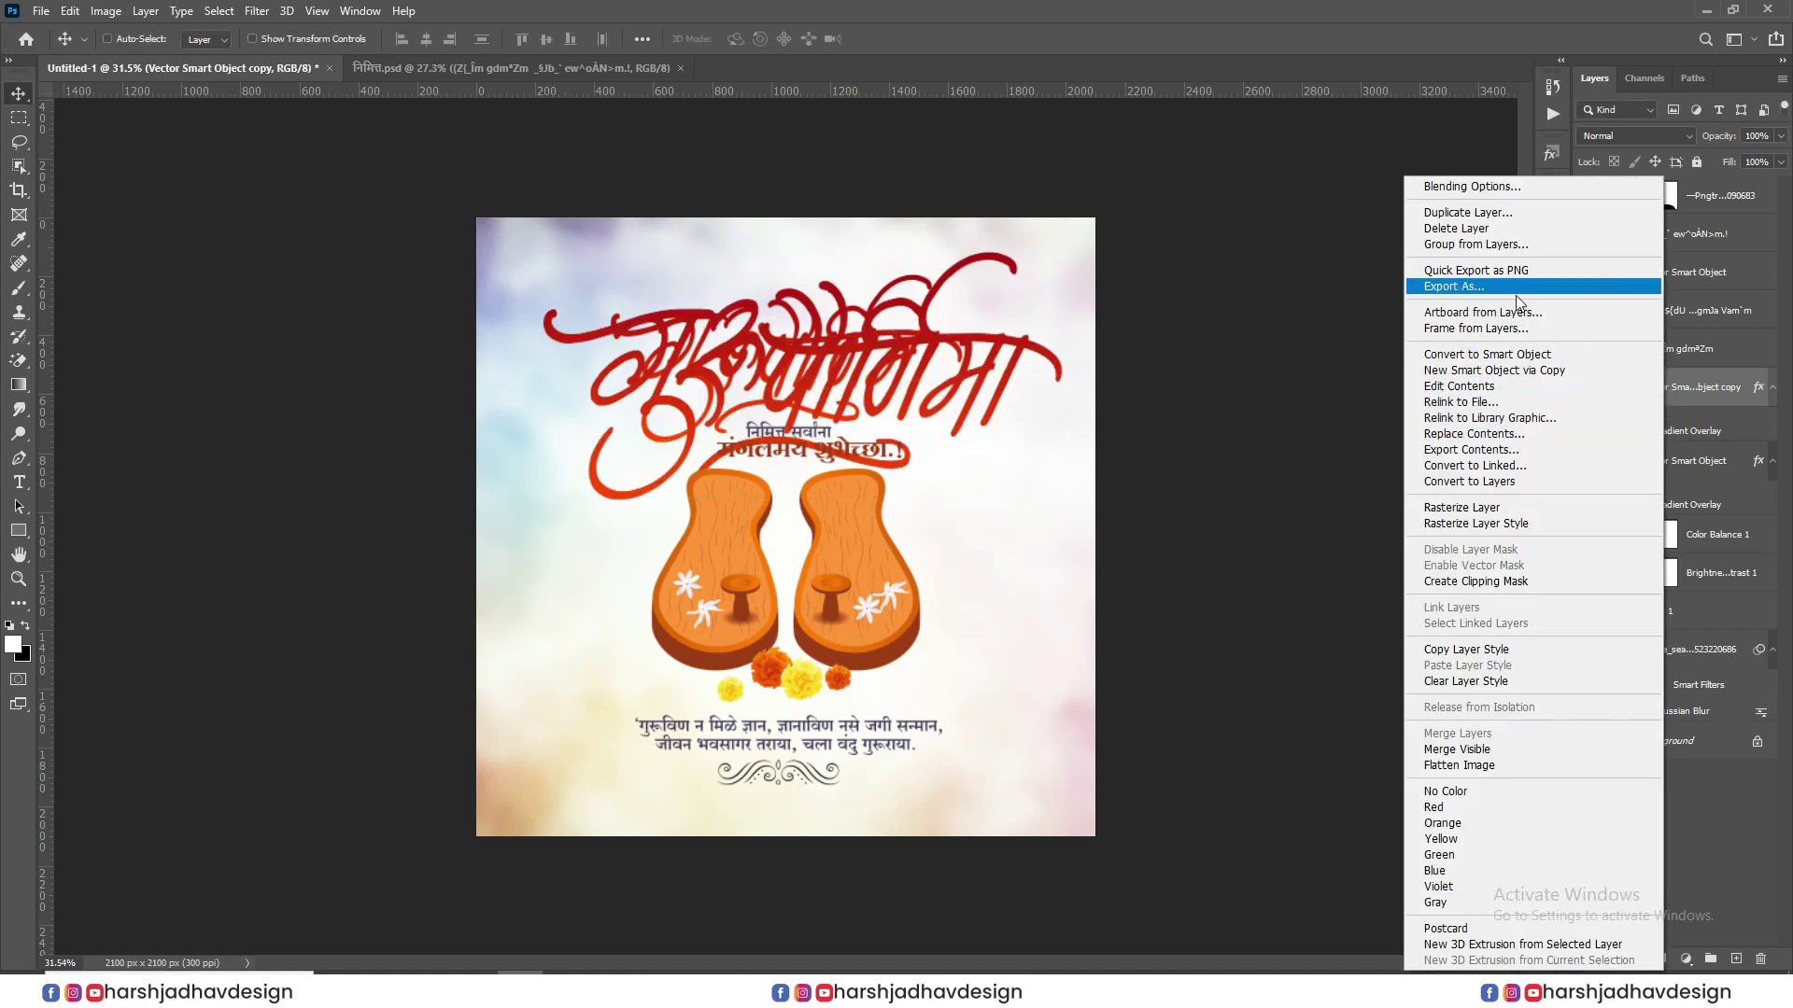
left_click(1496, 526)
left_click_drag(1695, 388, 1699, 483)
- Change the enlarged calligraphy's blend mode so it tints the background faintly, and nudge it into place behind the title
left_click(1634, 135)
left_click(1615, 360)
left_click_drag(907, 426, 898, 423)
left_click(995, 538)
scroll(1147, 433, "up", 2)
left_click(1695, 490)
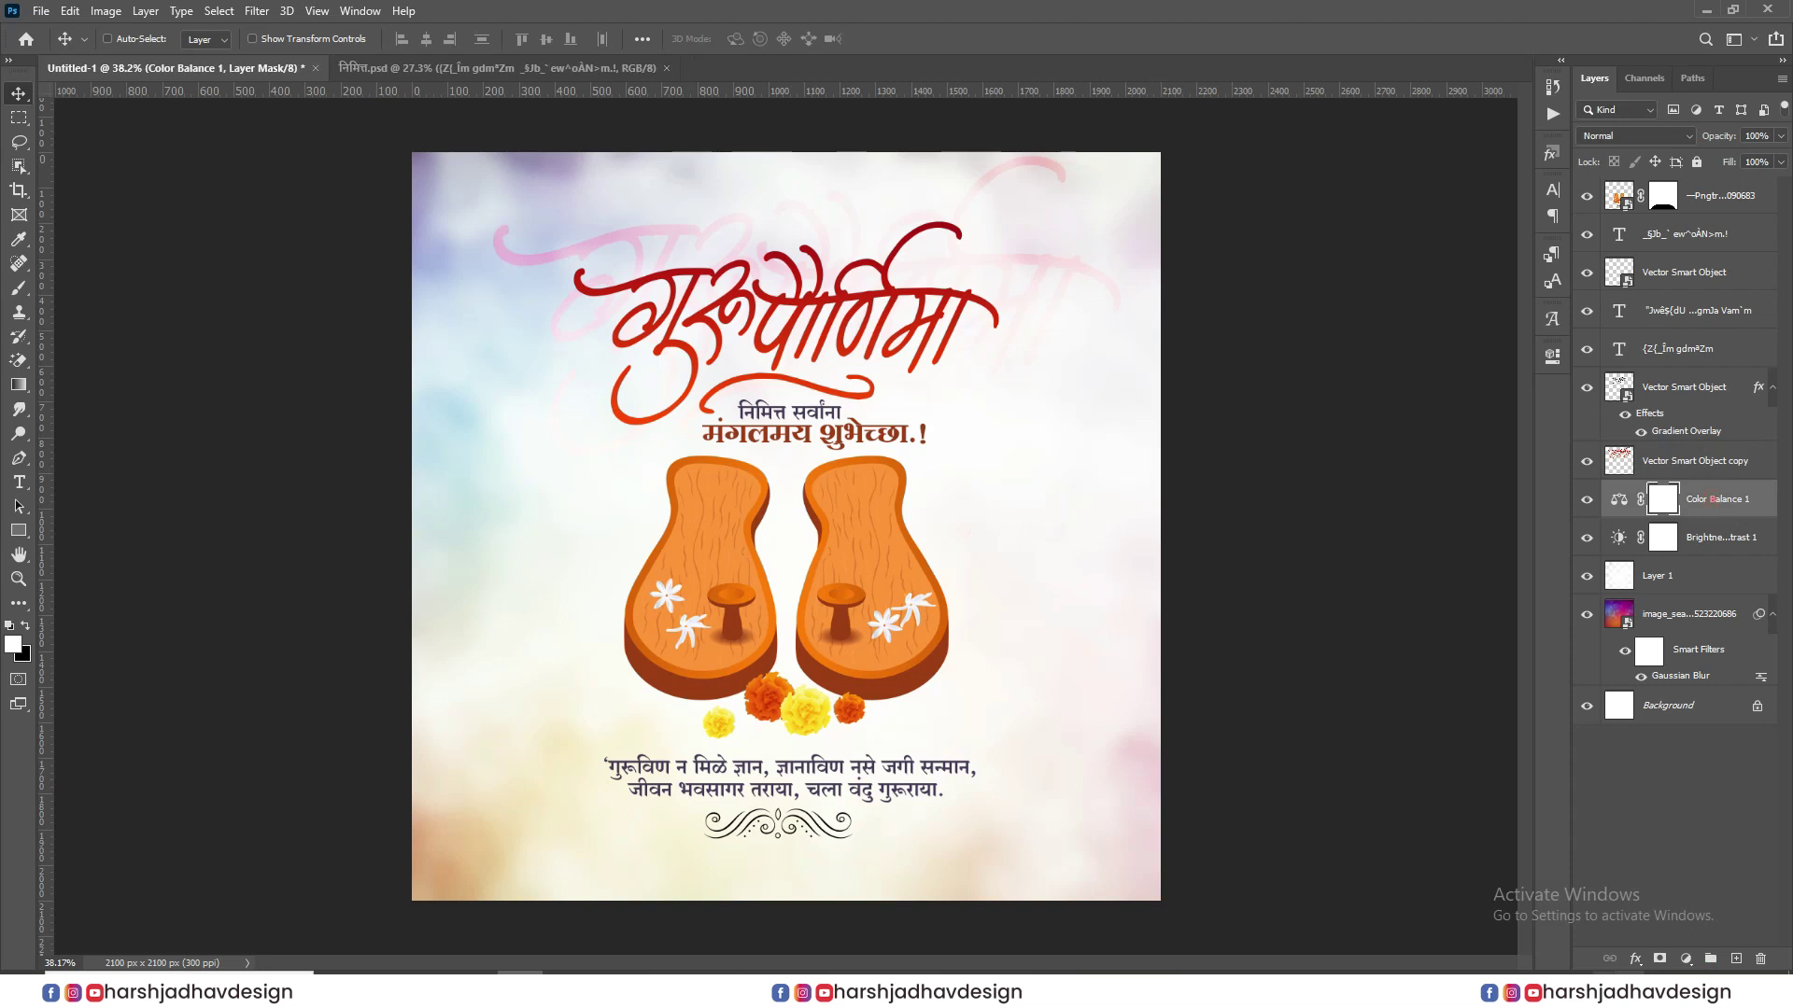
scroll(994, 768, "down", 1)
scroll(1337, 464, "up", 1)
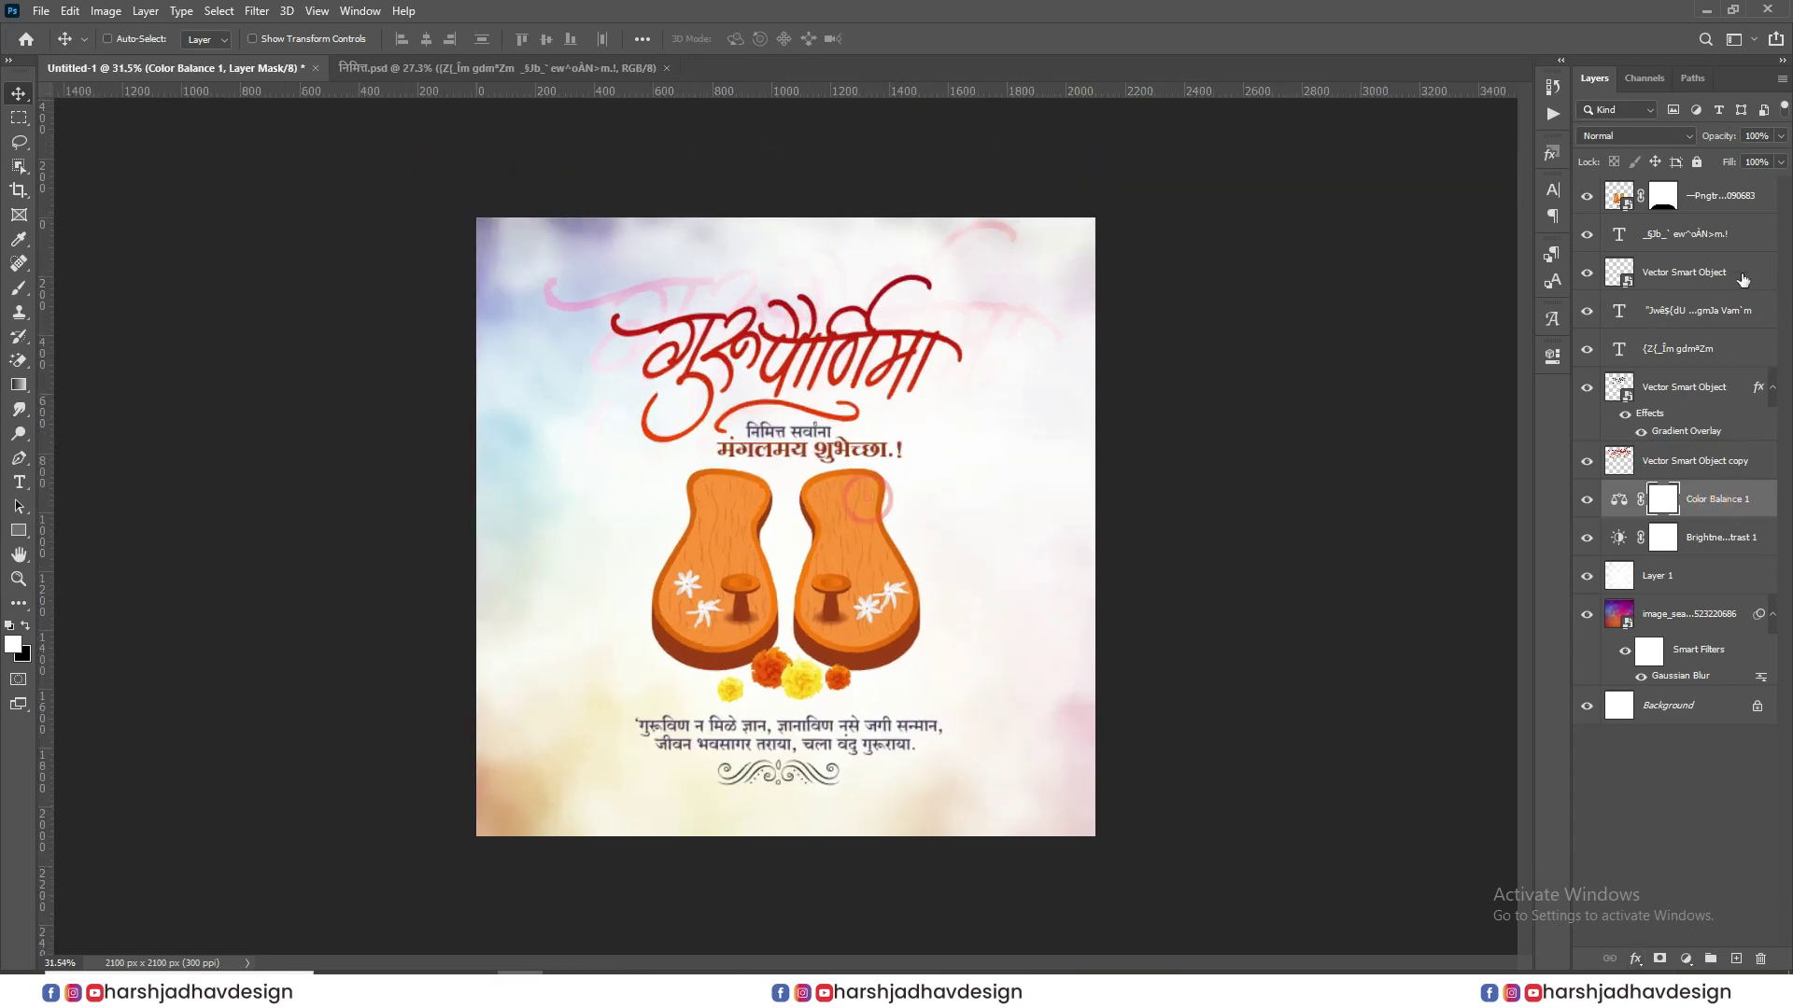
- Draw an unfilled rectangle border of about 1864 × 1939 px around the poster's artwork and round its corners to about 184 px
left_click(1711, 195)
key("u")
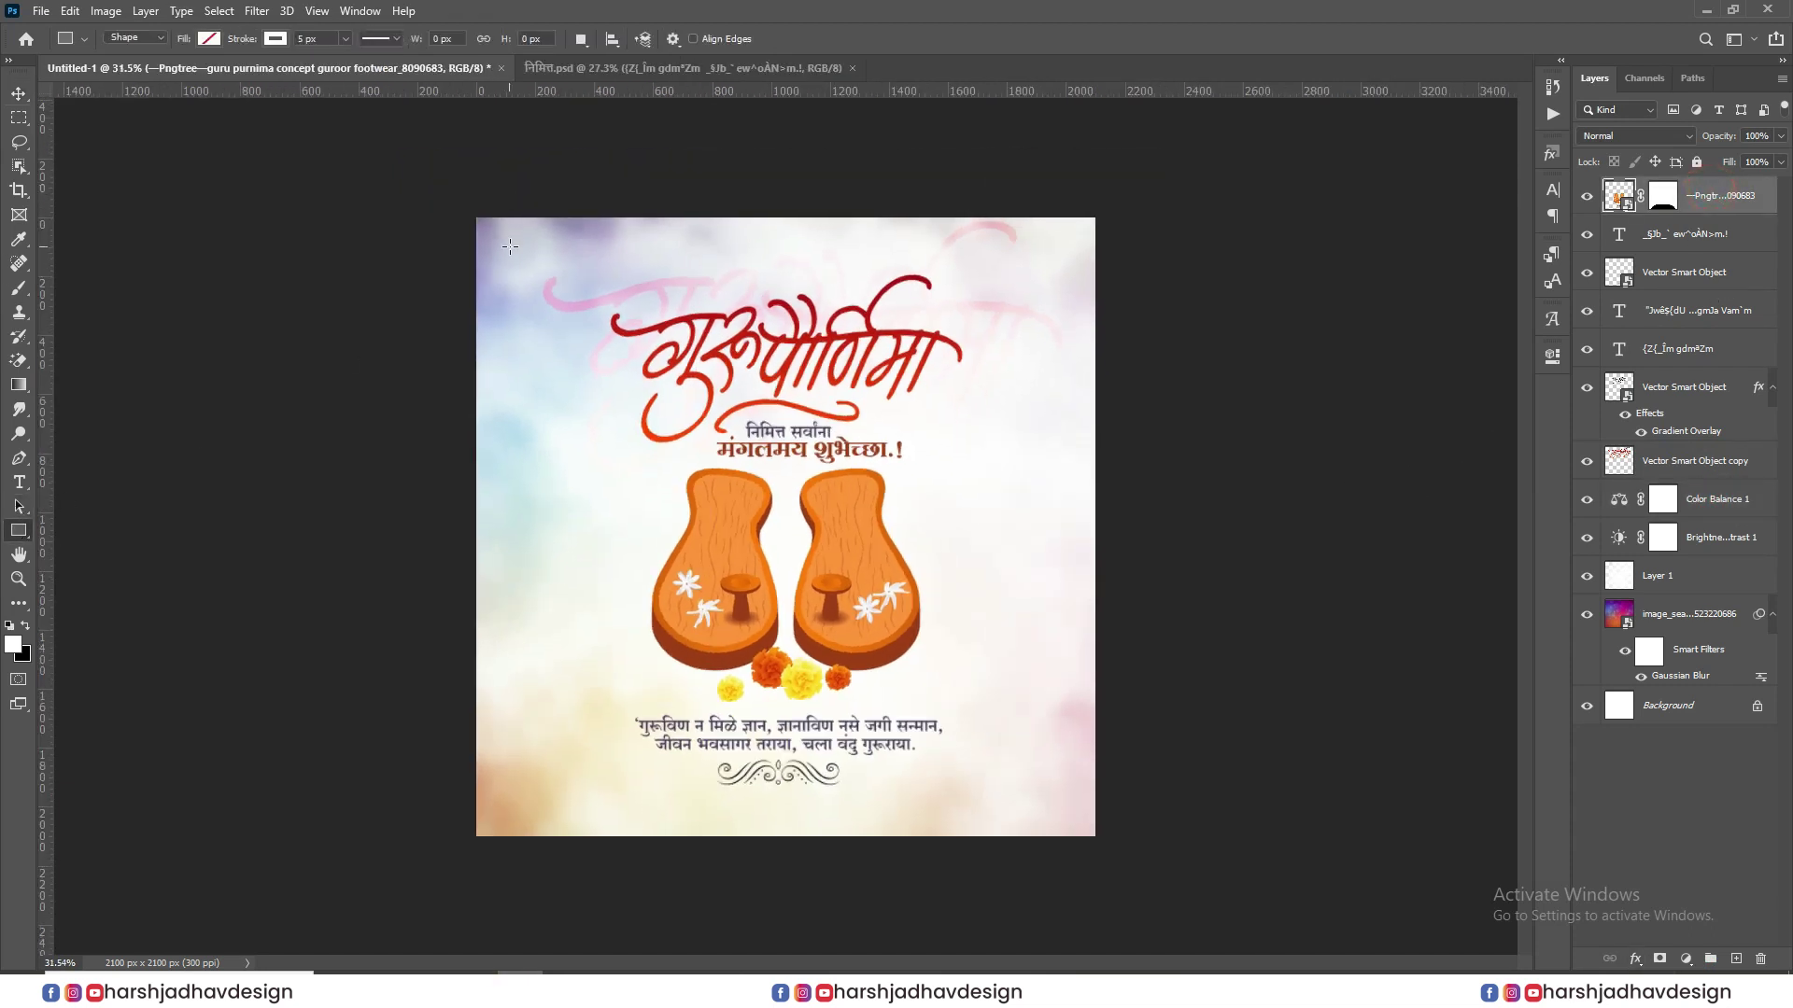
left_click_drag(625, 383, 1056, 806)
left_click_drag(1281, 587, 1351, 560)
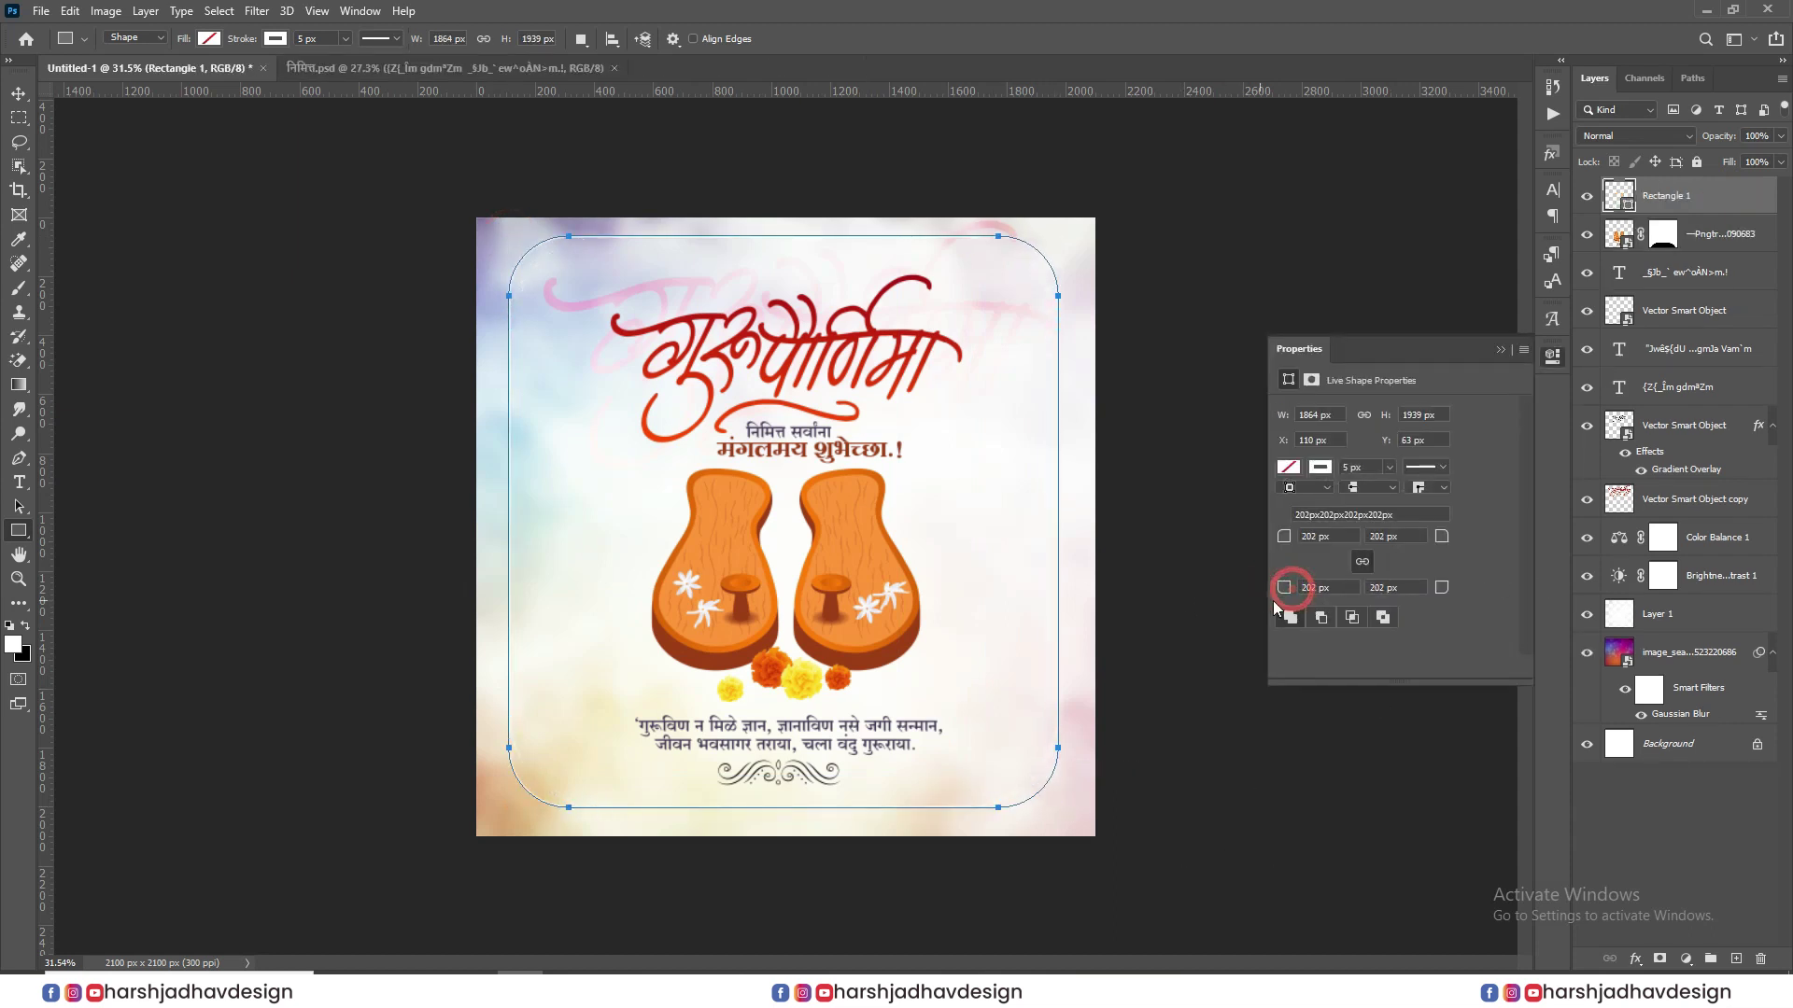
- Give the rounded border an 8 px dotted stroke in dark purple and centre it on the poster
left_click(1321, 467)
left_click(1305, 566)
left_click(1441, 468)
left_click(1400, 581)
left_click(18, 96)
left_click_drag(856, 575, 862, 580)
scroll(1201, 575, "down", 3)
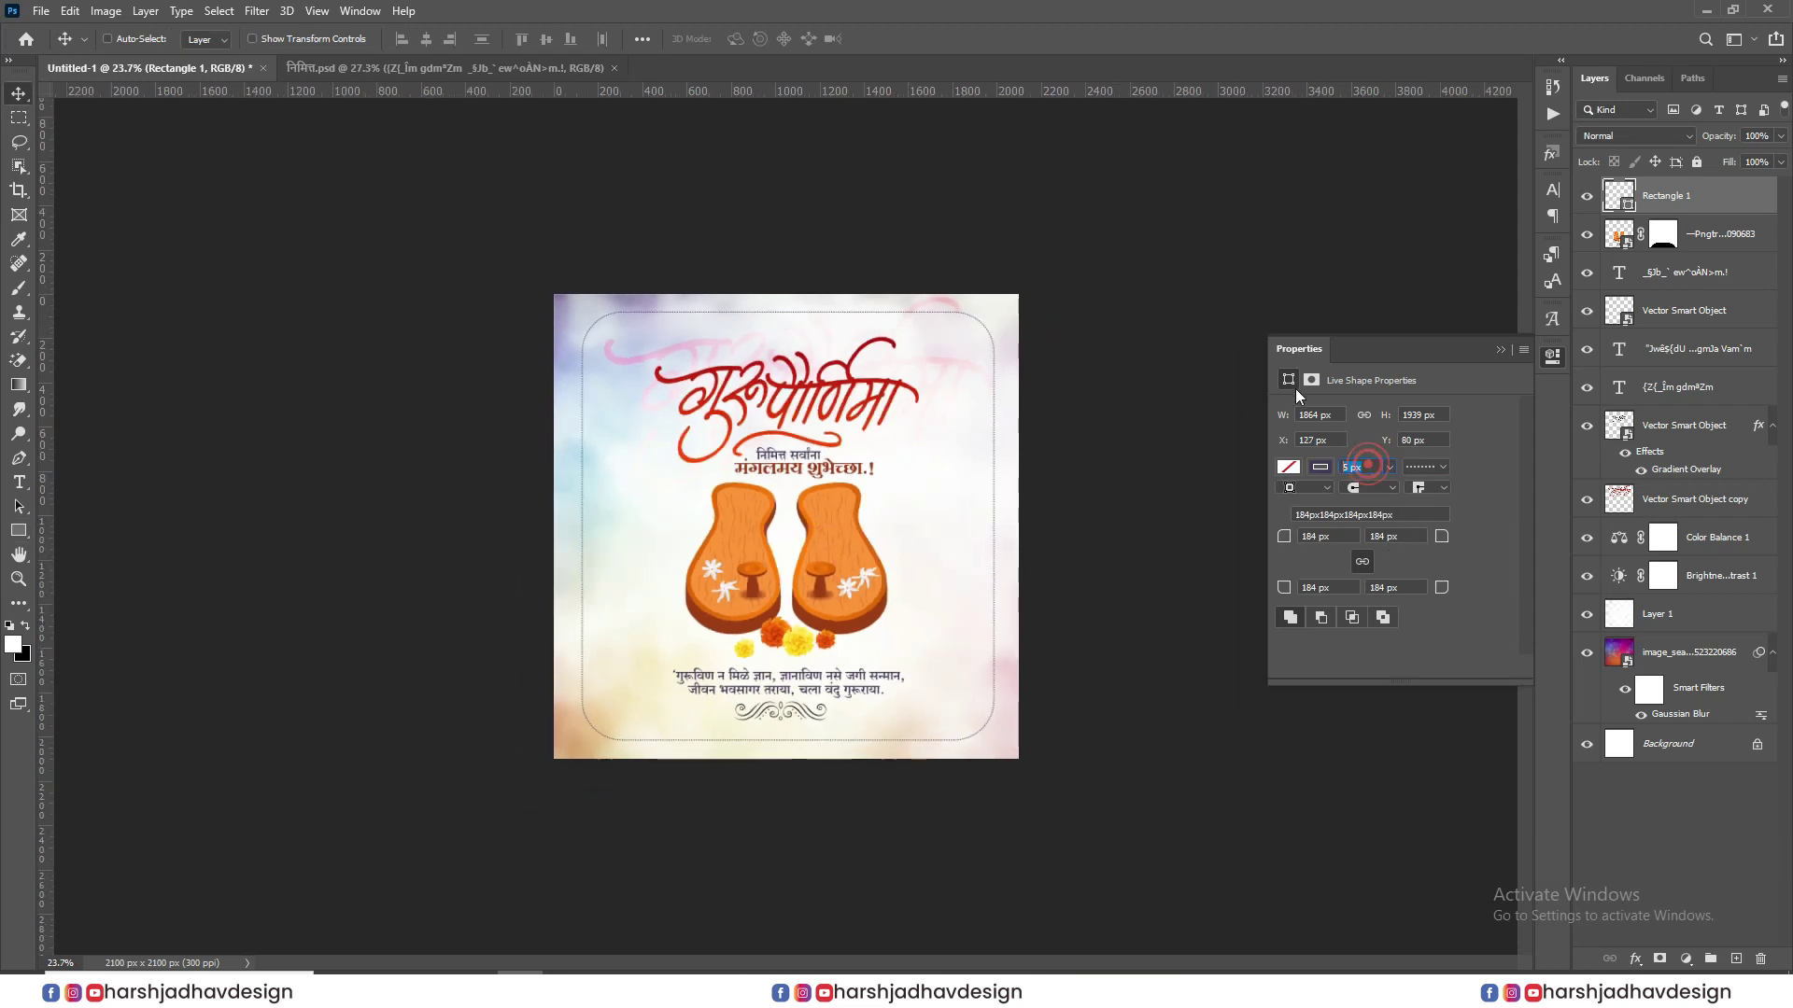
scroll(837, 544, "up", 2)
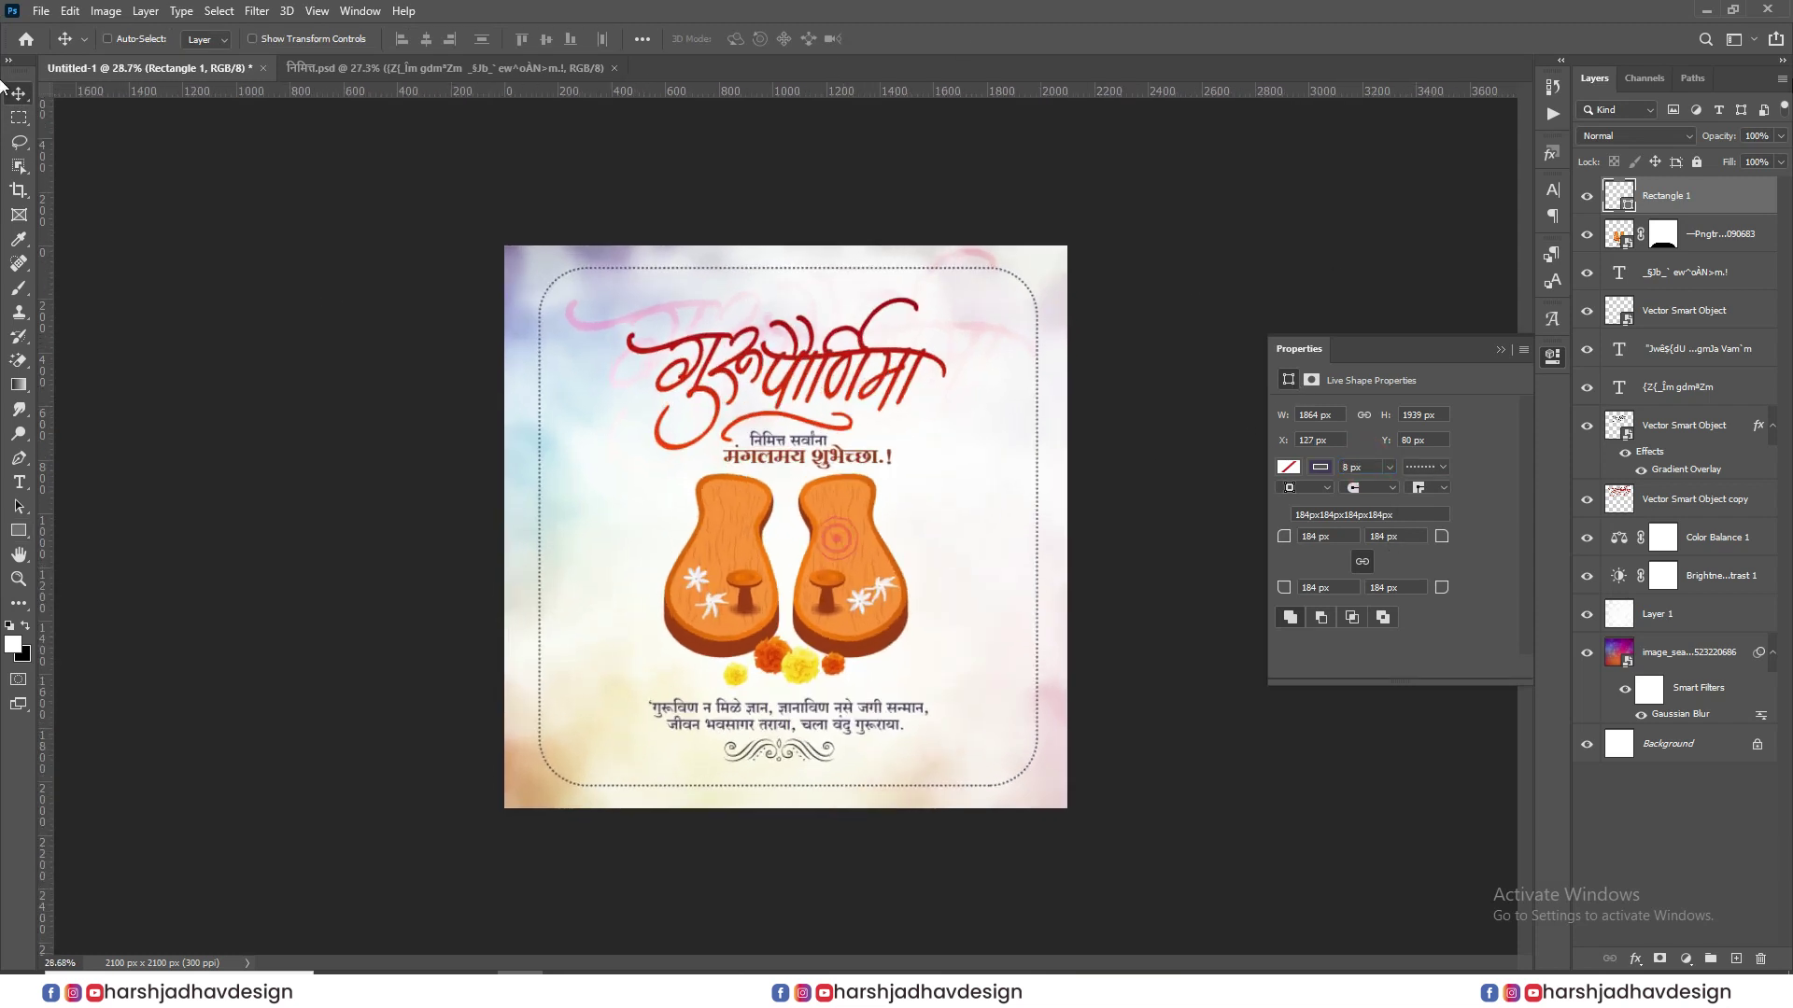
- Lower the dotted border's opacity to 27%
left_click(1718, 136)
left_click_drag(1718, 136, 1653, 160)
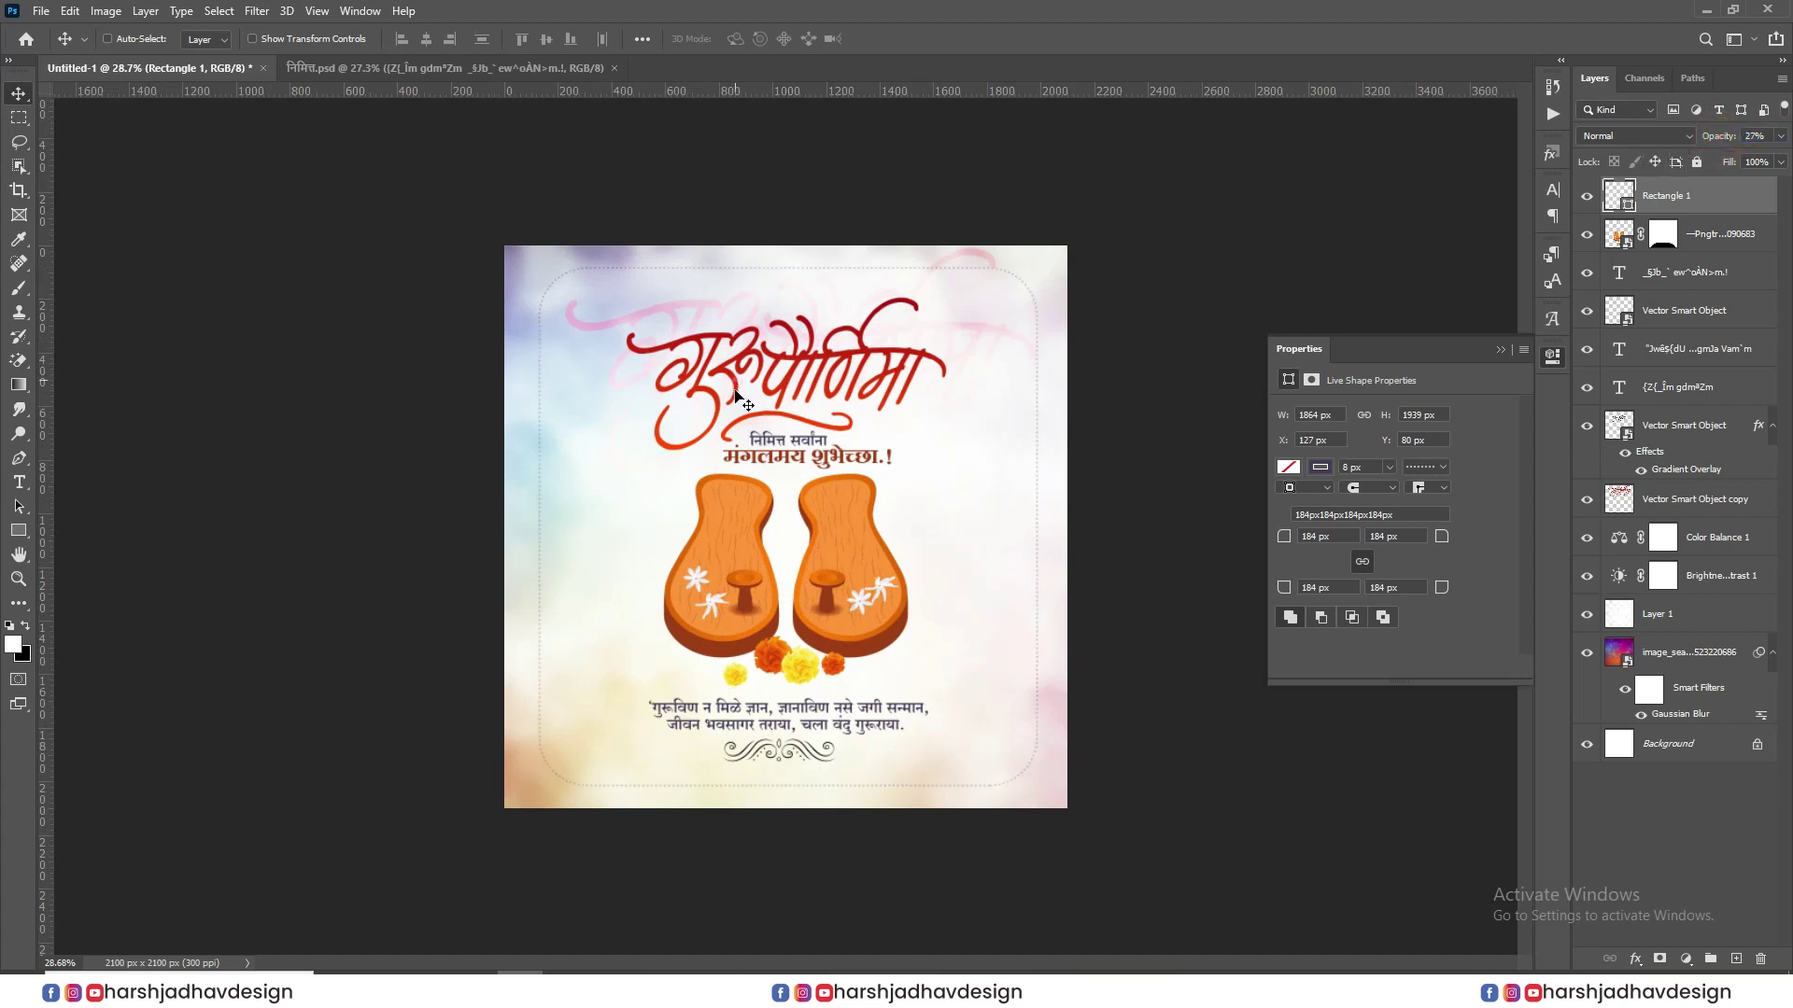
scroll(792, 500, "up", 6)
left_click_drag(882, 365, 893, 480)
scroll(893, 480, "down", 6)
- Add a layer mask to the white Layer 1 and prepare a black brush of about 2701 px for it
left_click(1689, 614)
left_click(1660, 959)
key("b")
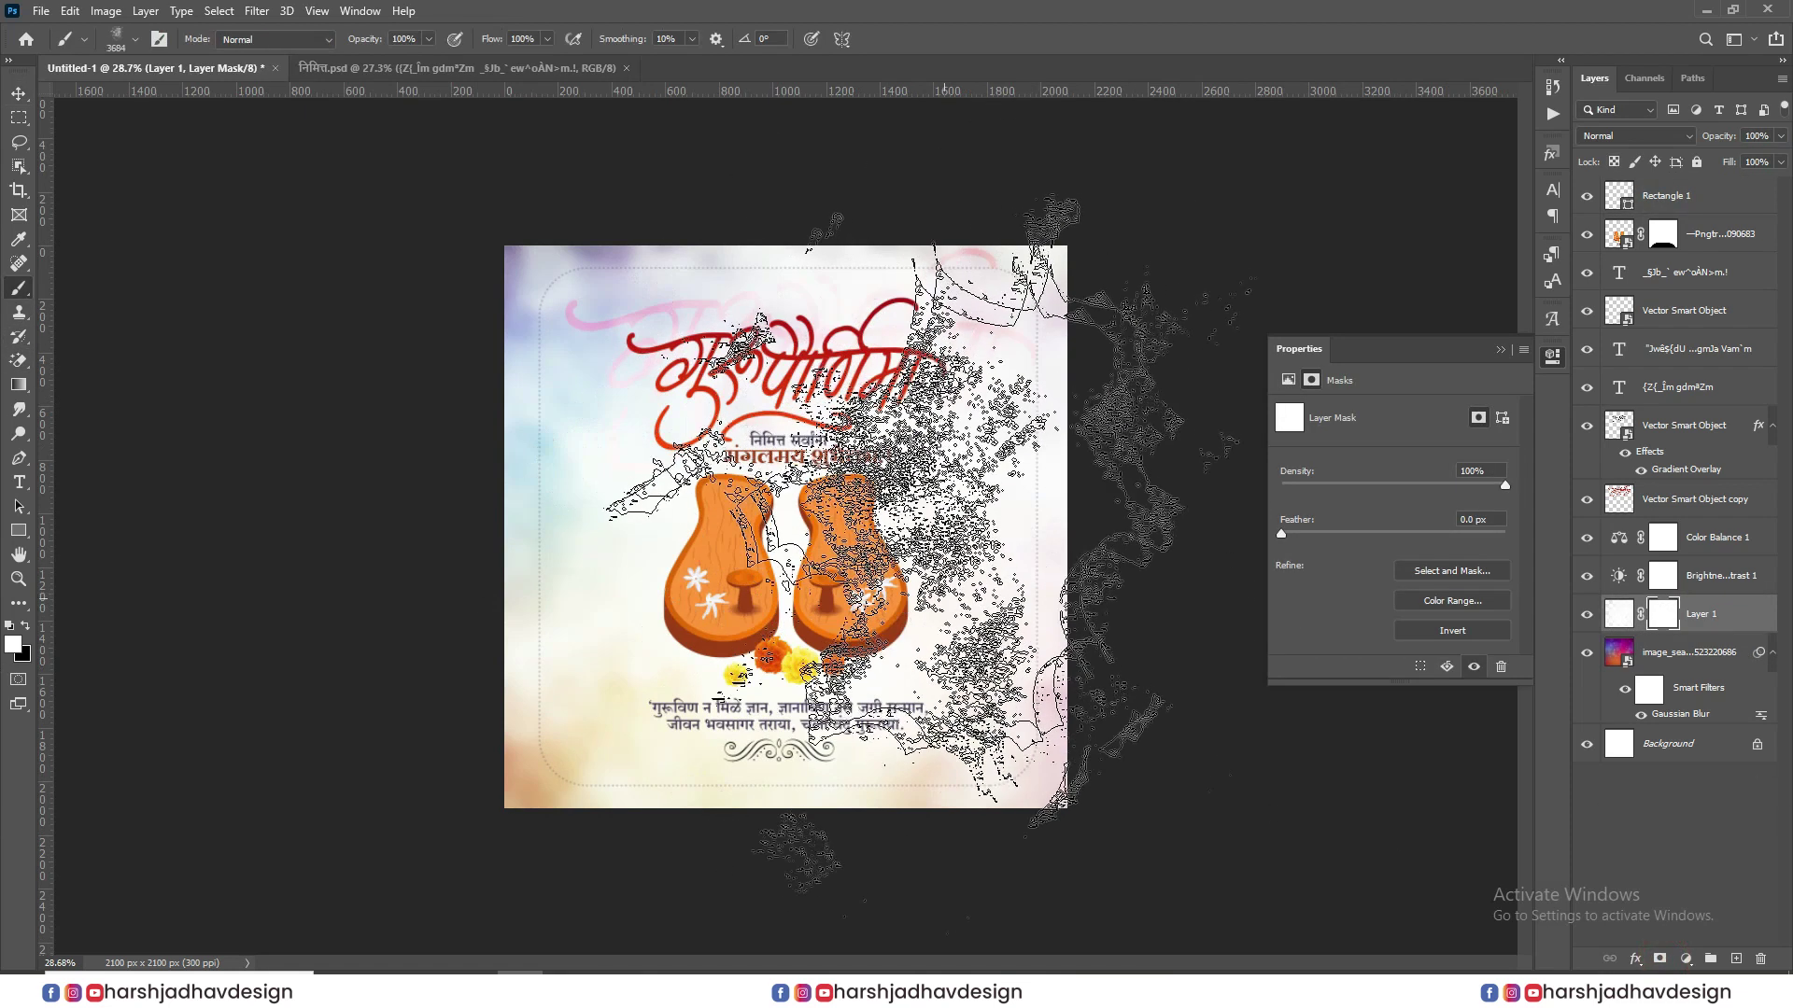
key("x")
left_click_drag(841, 509, 971, 508)
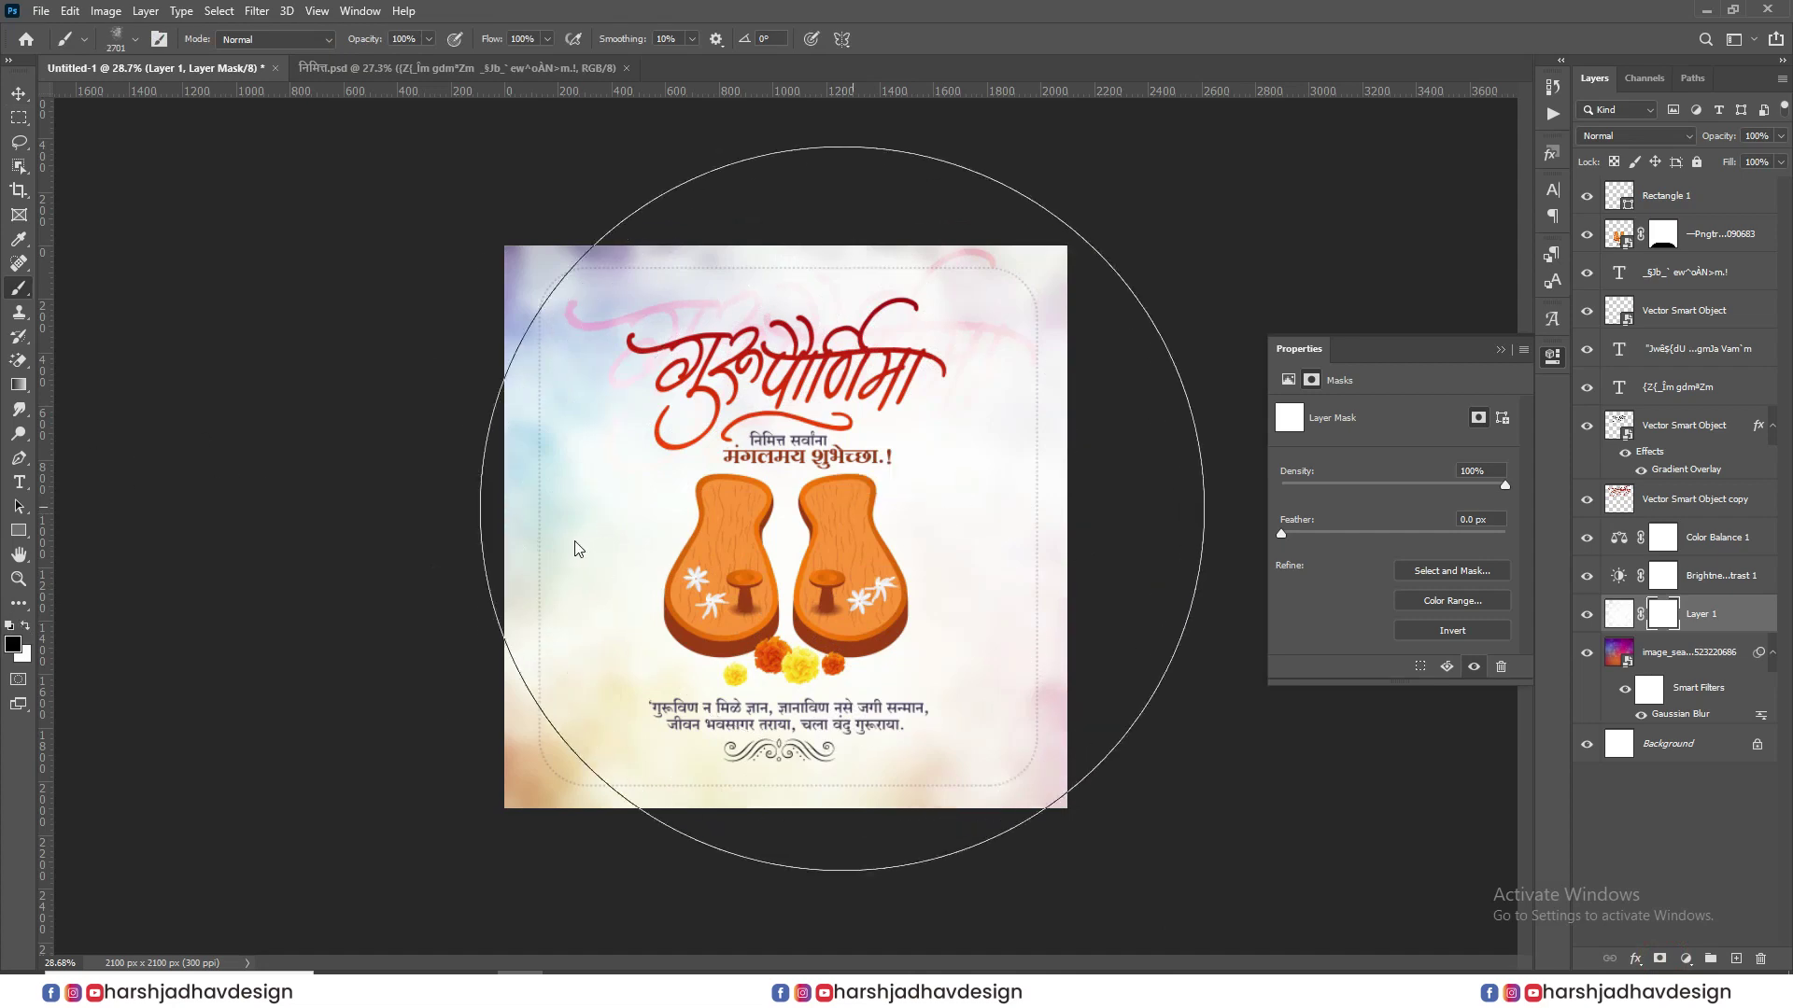
- Paint black on Layer 1's mask around the poster's edges to bring out the background colours
left_click(567, 539)
key("ctrl+z")
left_click(392, 566)
mouse_move(393, 565)
left_mouse_down()
mouse_move(491, 638)
mouse_move(1109, 568)
mouse_move(1120, 721)
left_mouse_up()
scroll(1121, 722, "down", 2)
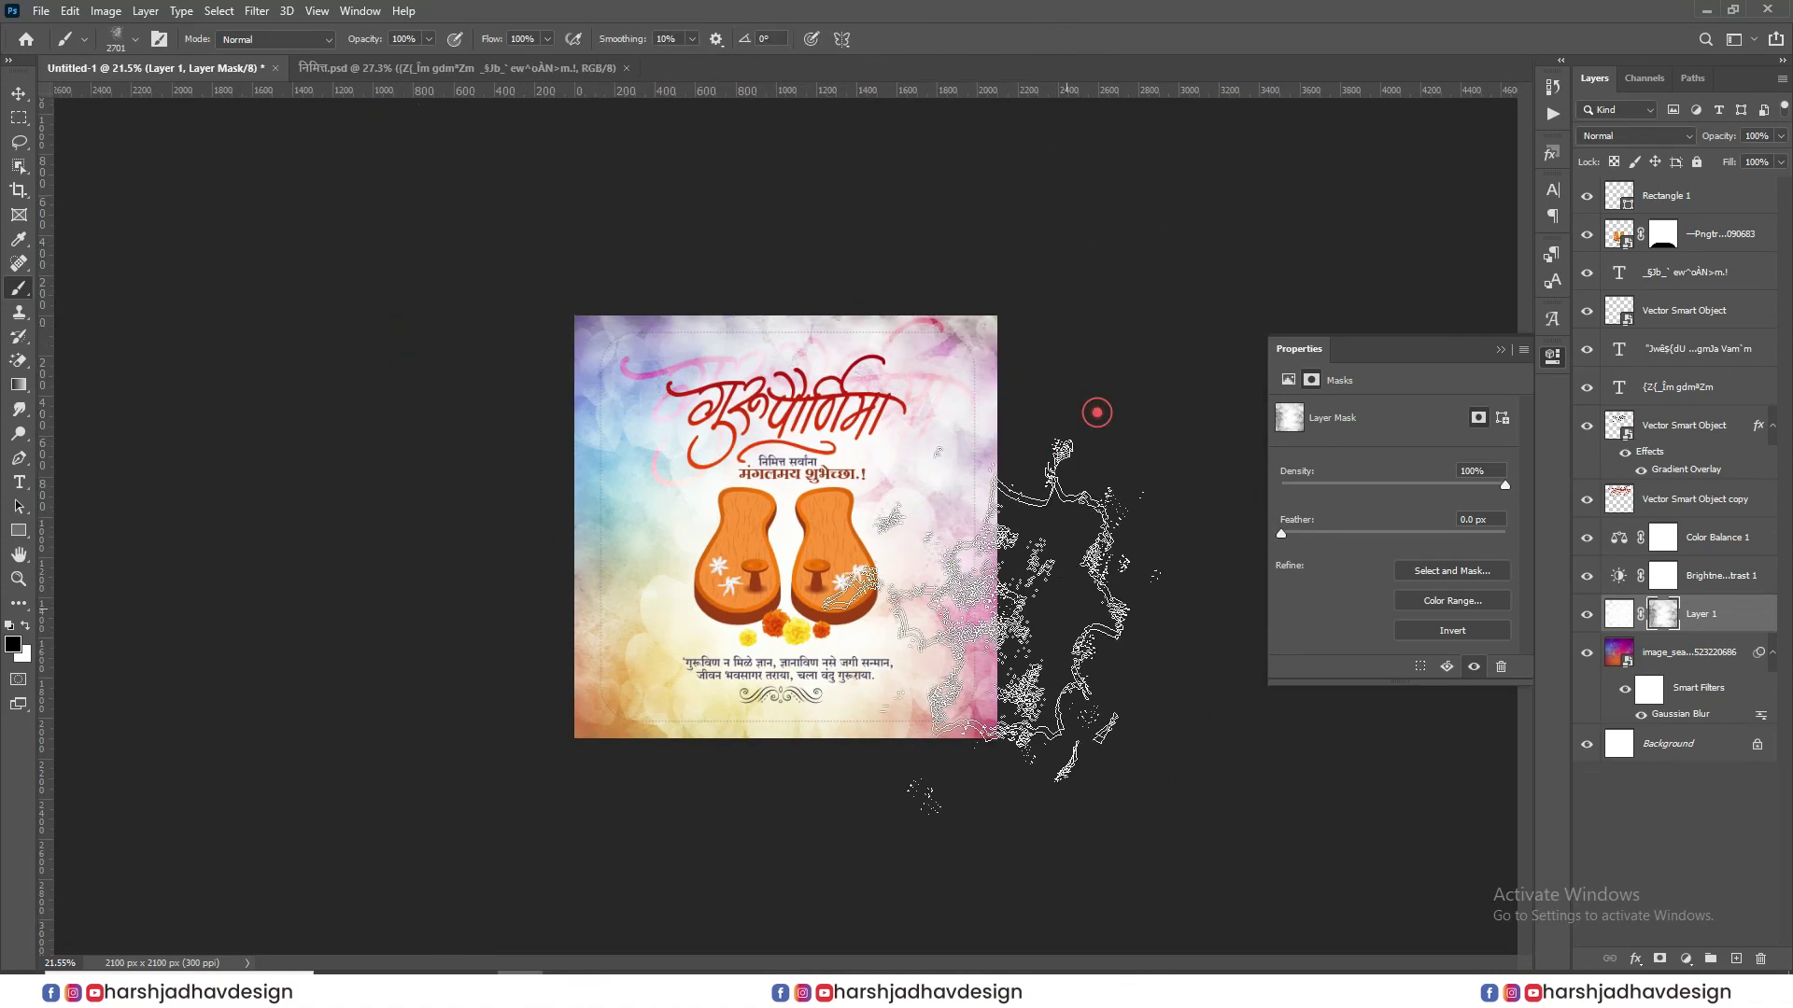
- Feather Layer 1's mask by 15.6 px to soften the painted texture
scroll(1033, 479, "up", 1)
left_click(1348, 535)
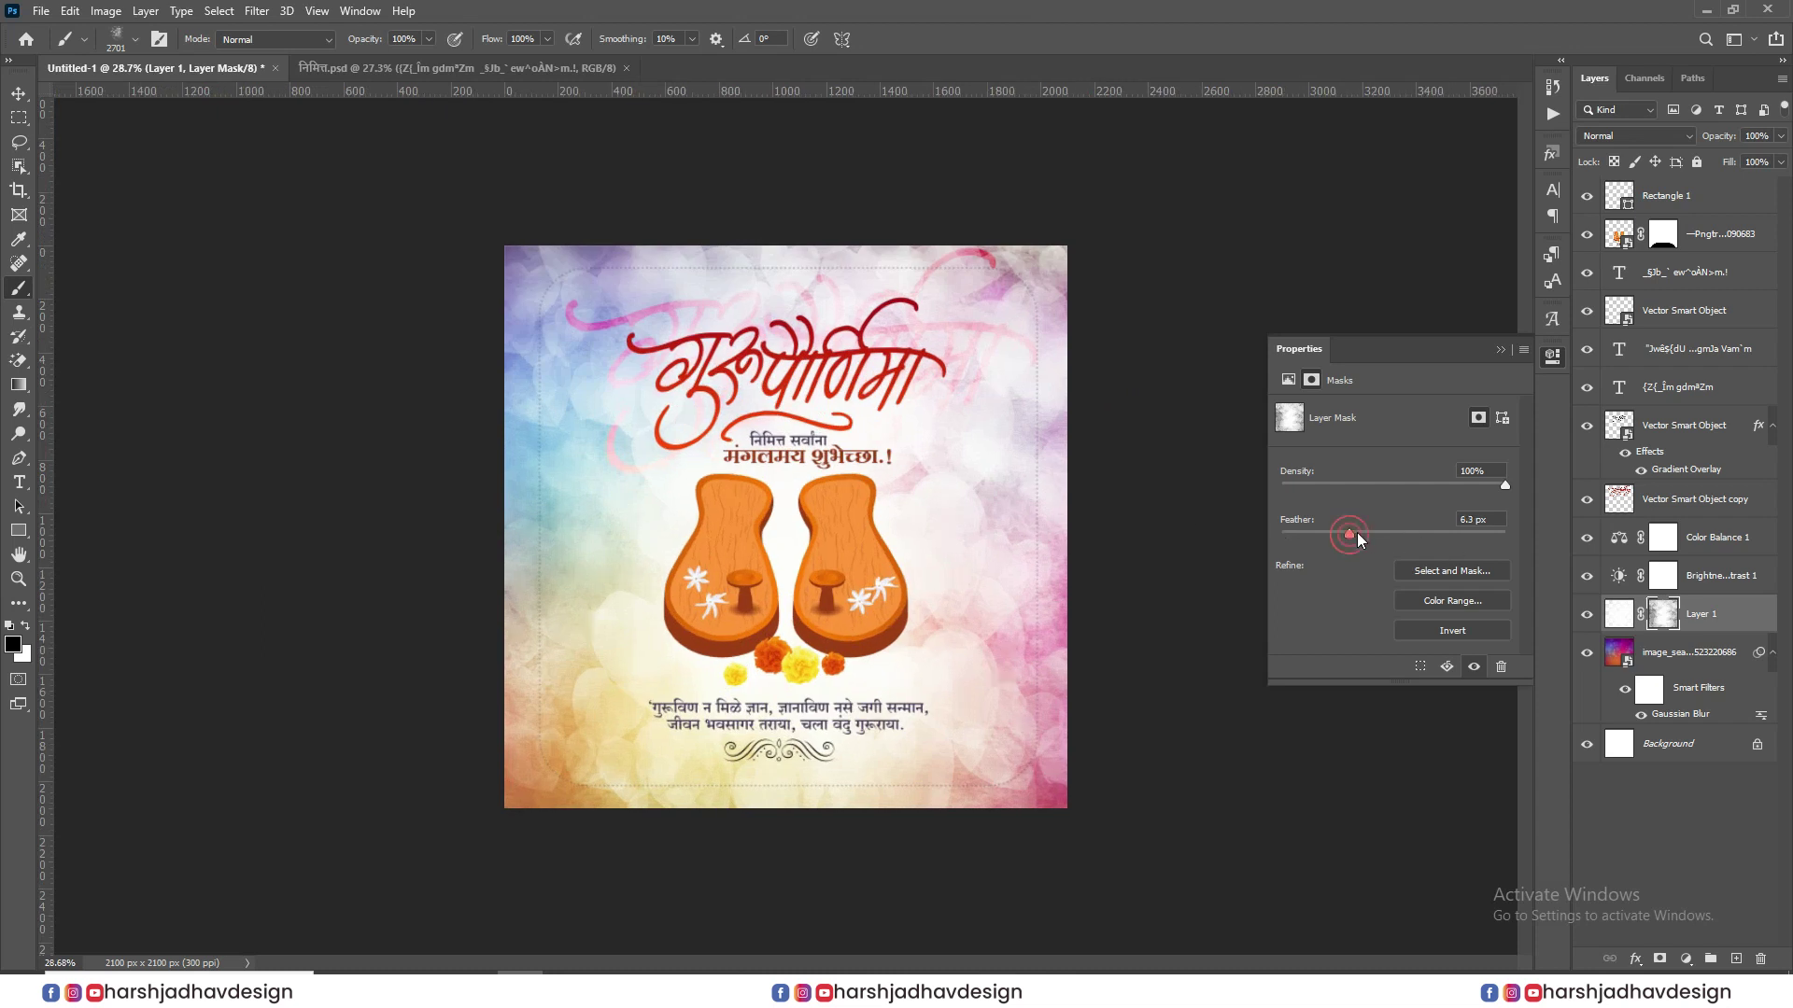
left_click_drag(1370, 533, 1375, 534)
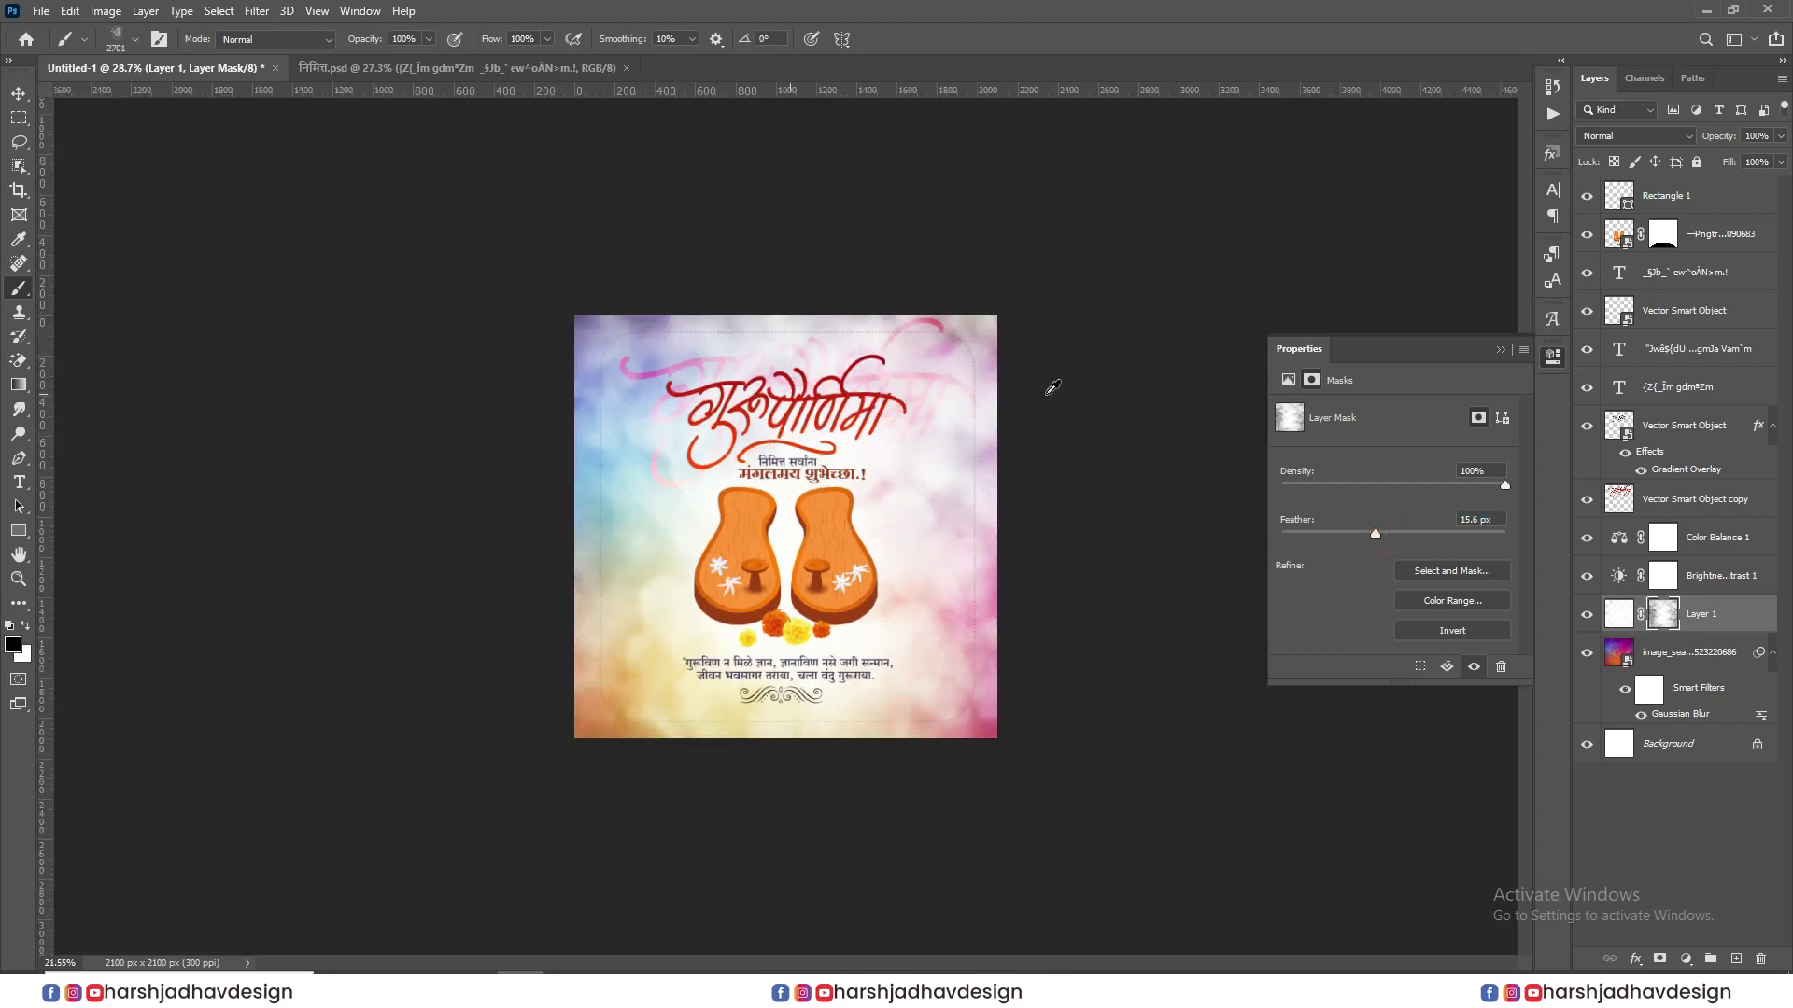
left_click(18, 93)
- Add a white 16 px outside stroke at 100% opacity to the main calligraphy title
scroll(659, 352, "up", 4)
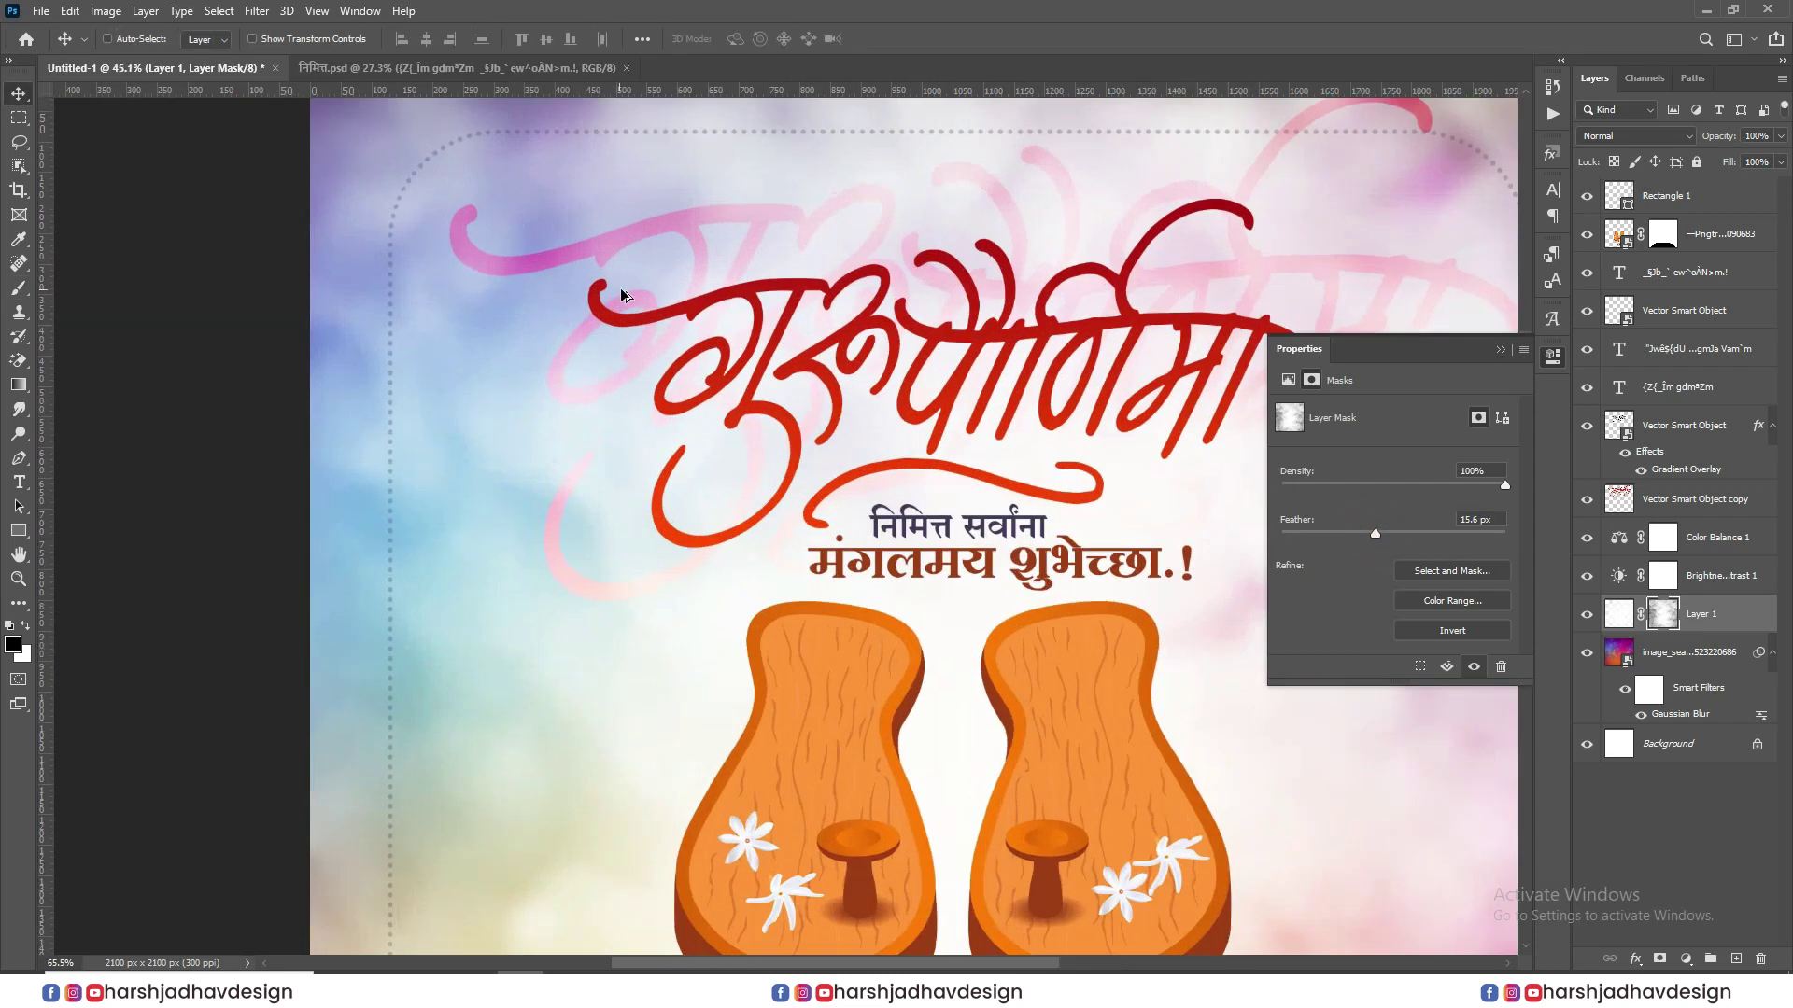
left_click(737, 298)
scroll(828, 398, "down", 3)
double_click(1759, 433)
left_click(1121, 383)
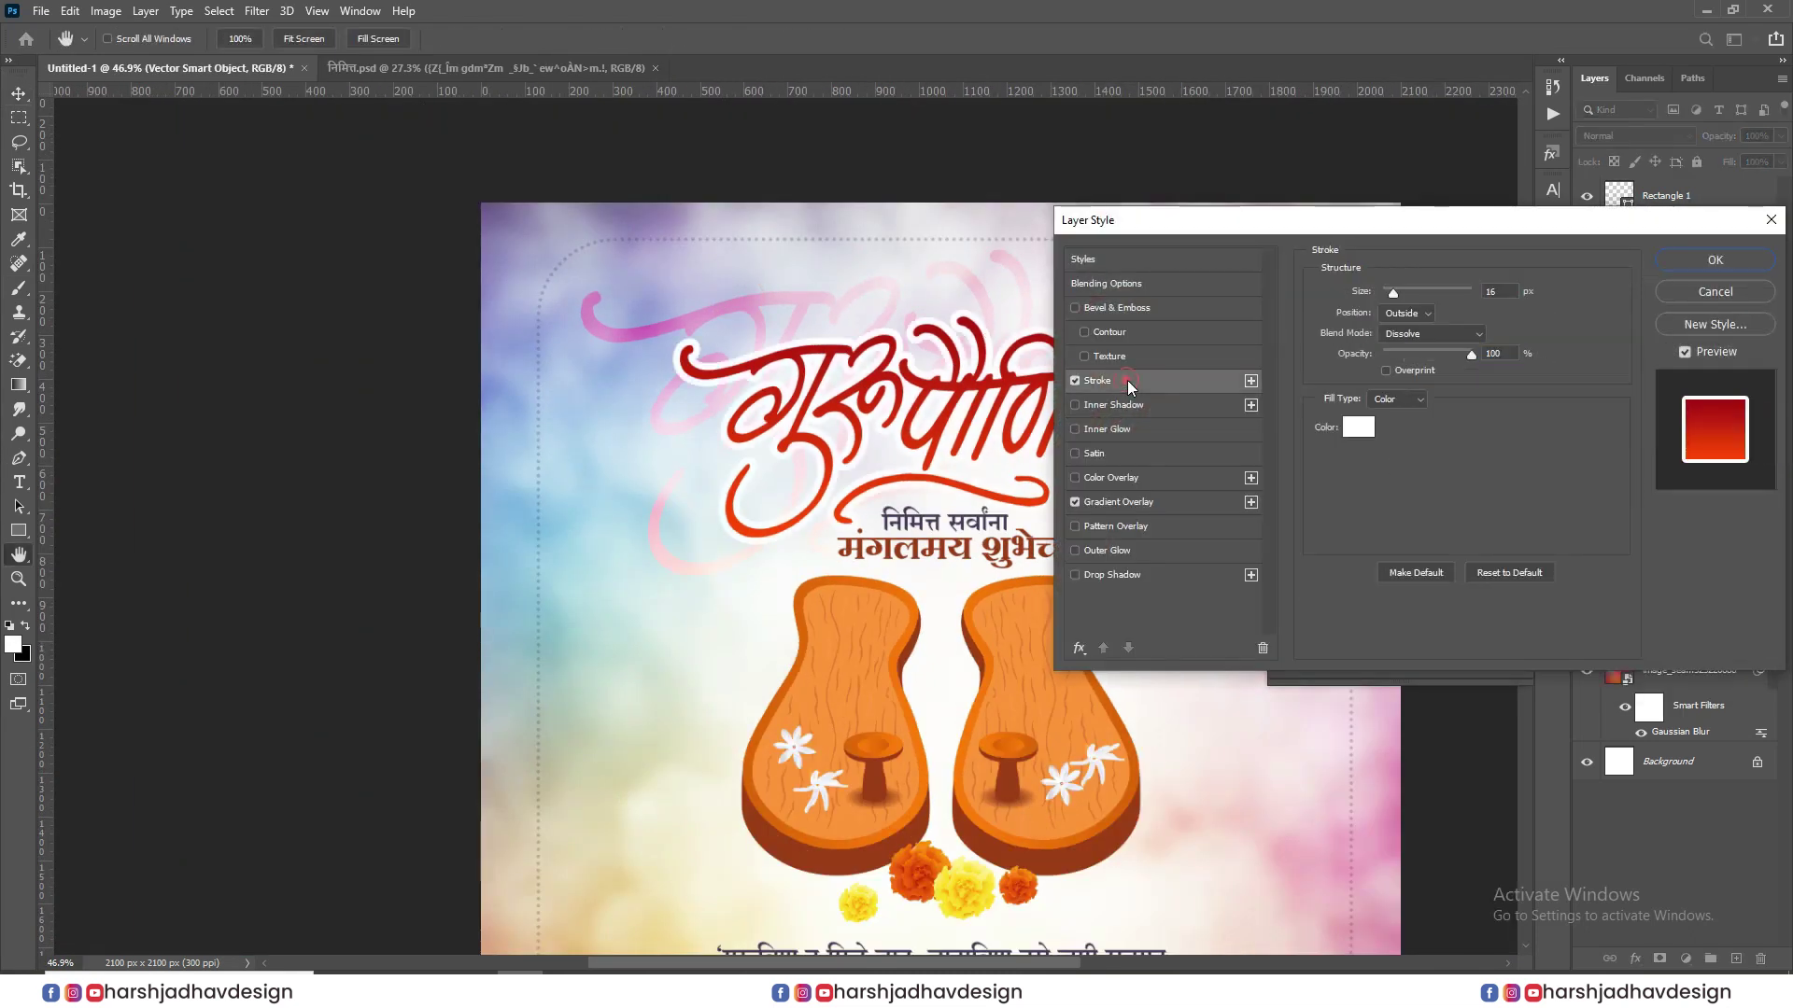
scroll(878, 481, "down", 2)
scroll(949, 440, "up", 4)
left_click(794, 535)
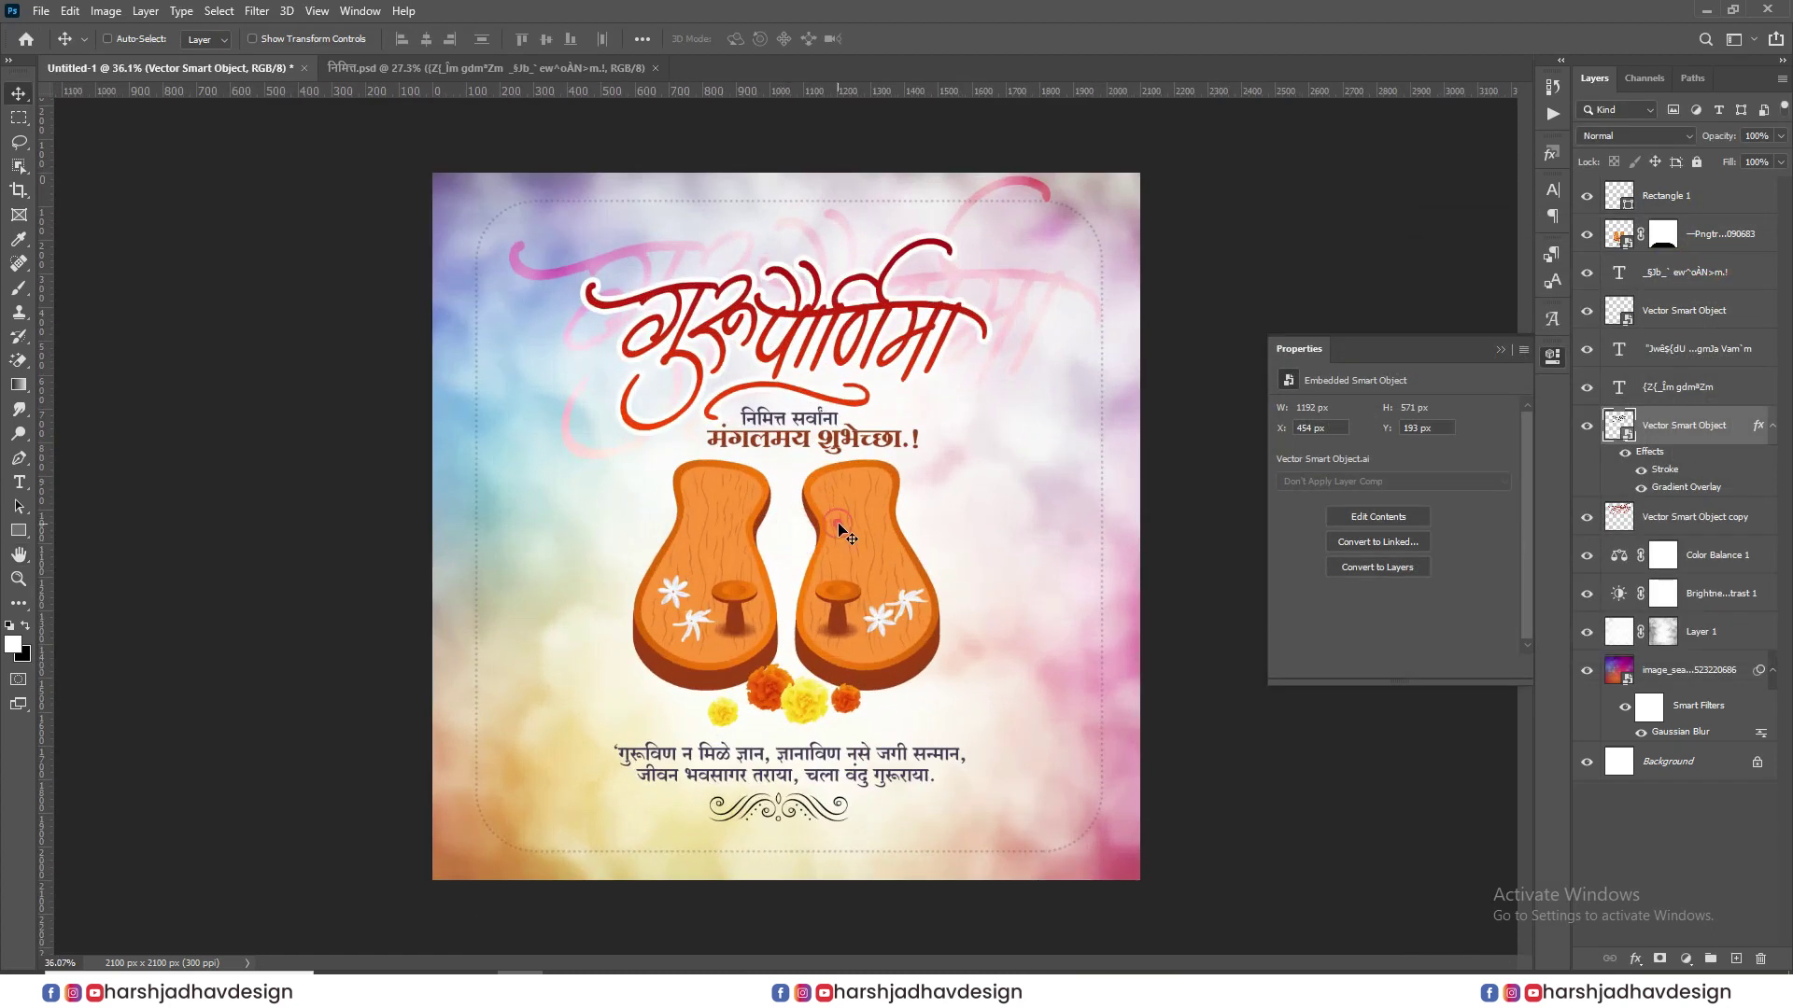
- Examine the finished poster in full-screen view, both as a whole and close up around the sandals and verse
key("f")
scroll(920, 479, "up", 3)
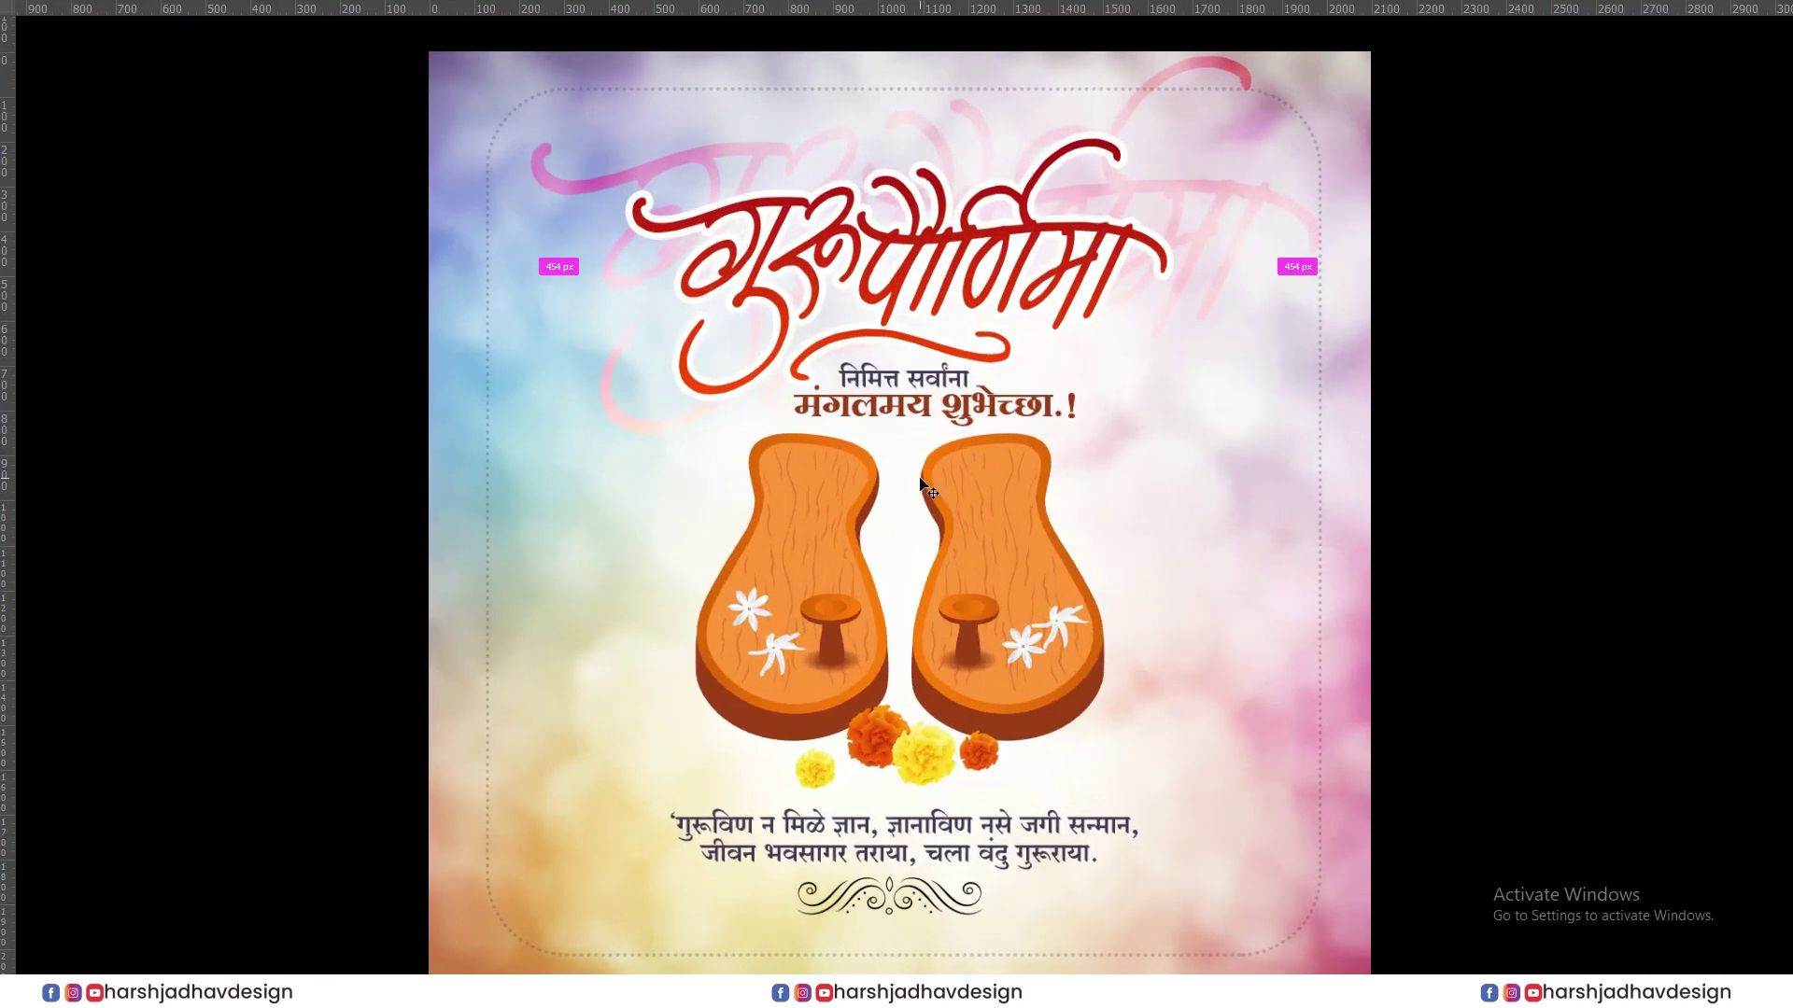
scroll(952, 496, "down", 3)
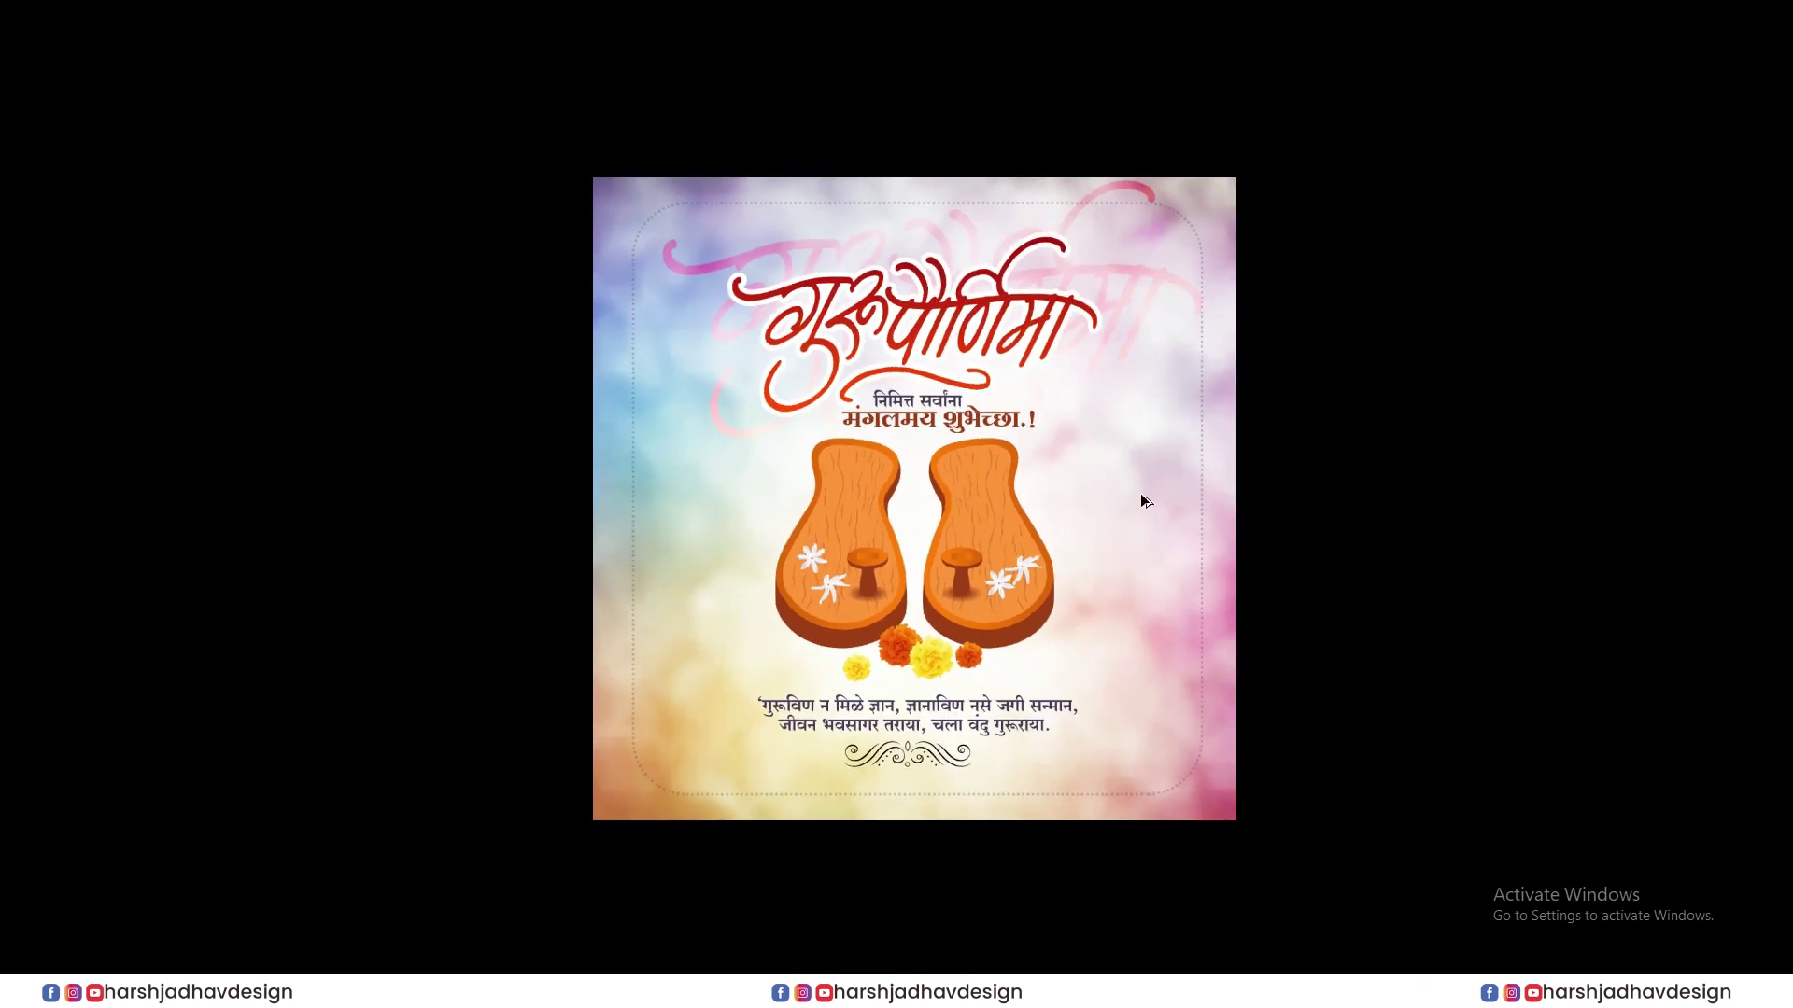
scroll(964, 539, "up", 5)
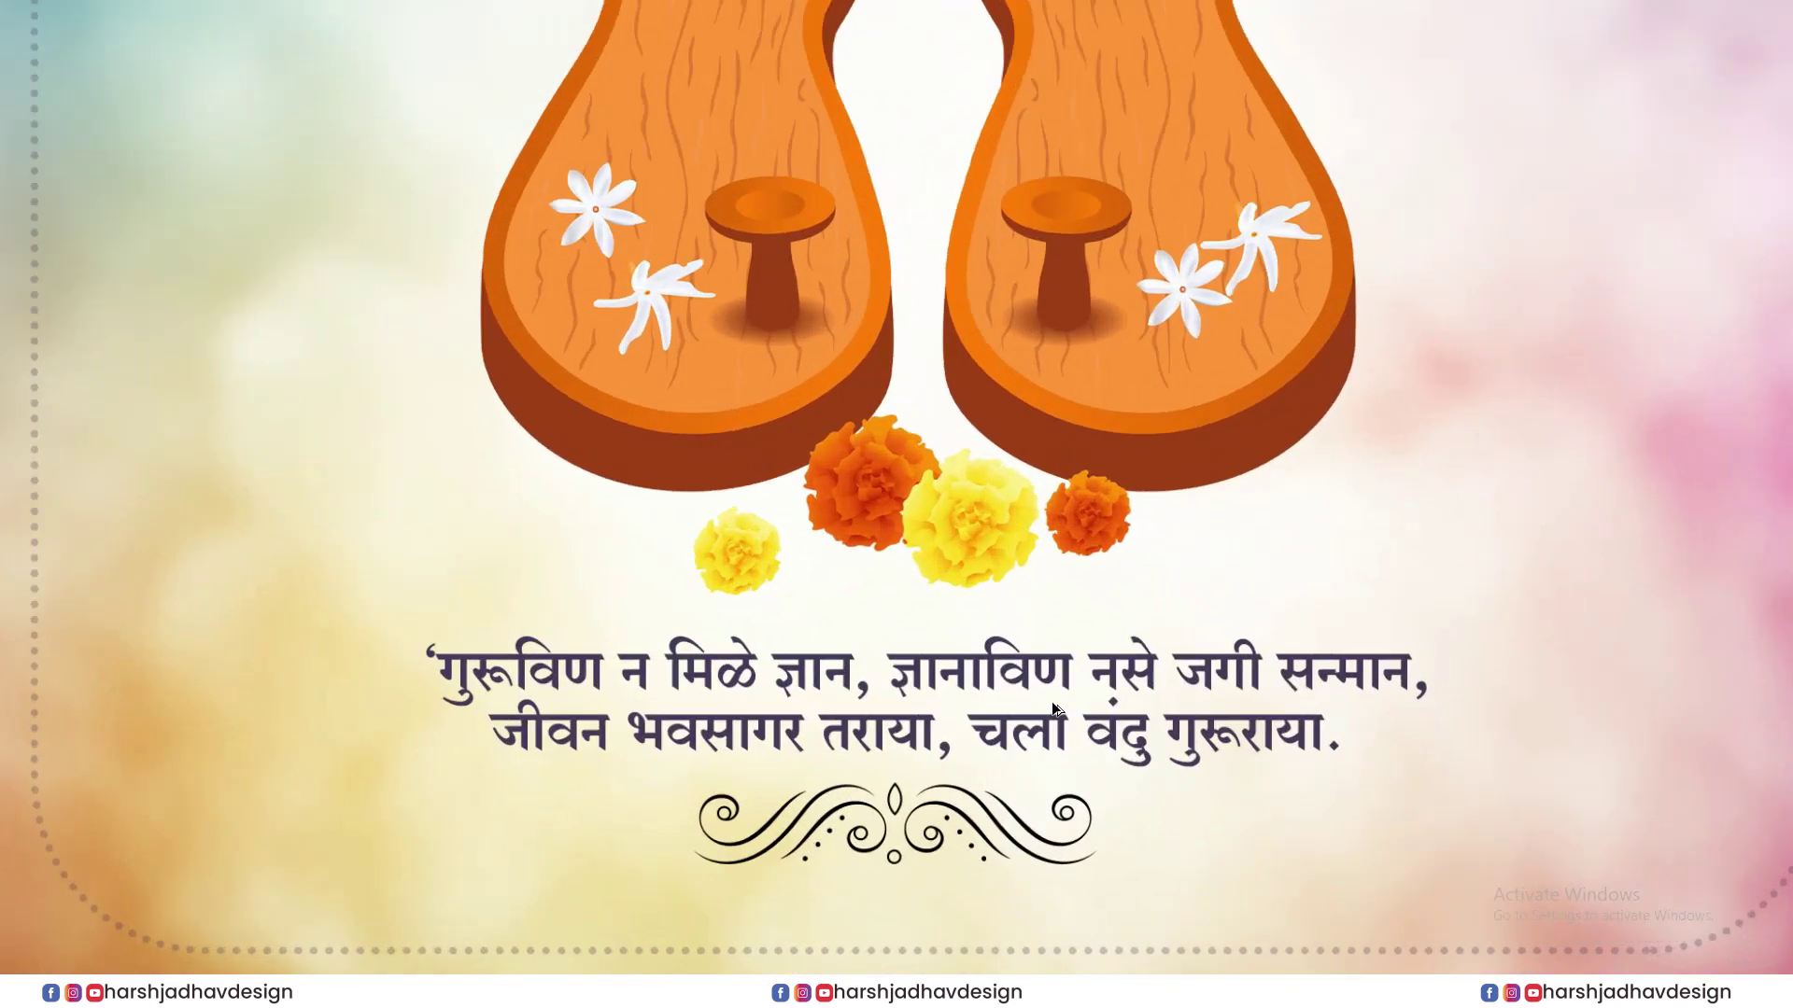
scroll(1052, 708, "down", 3)
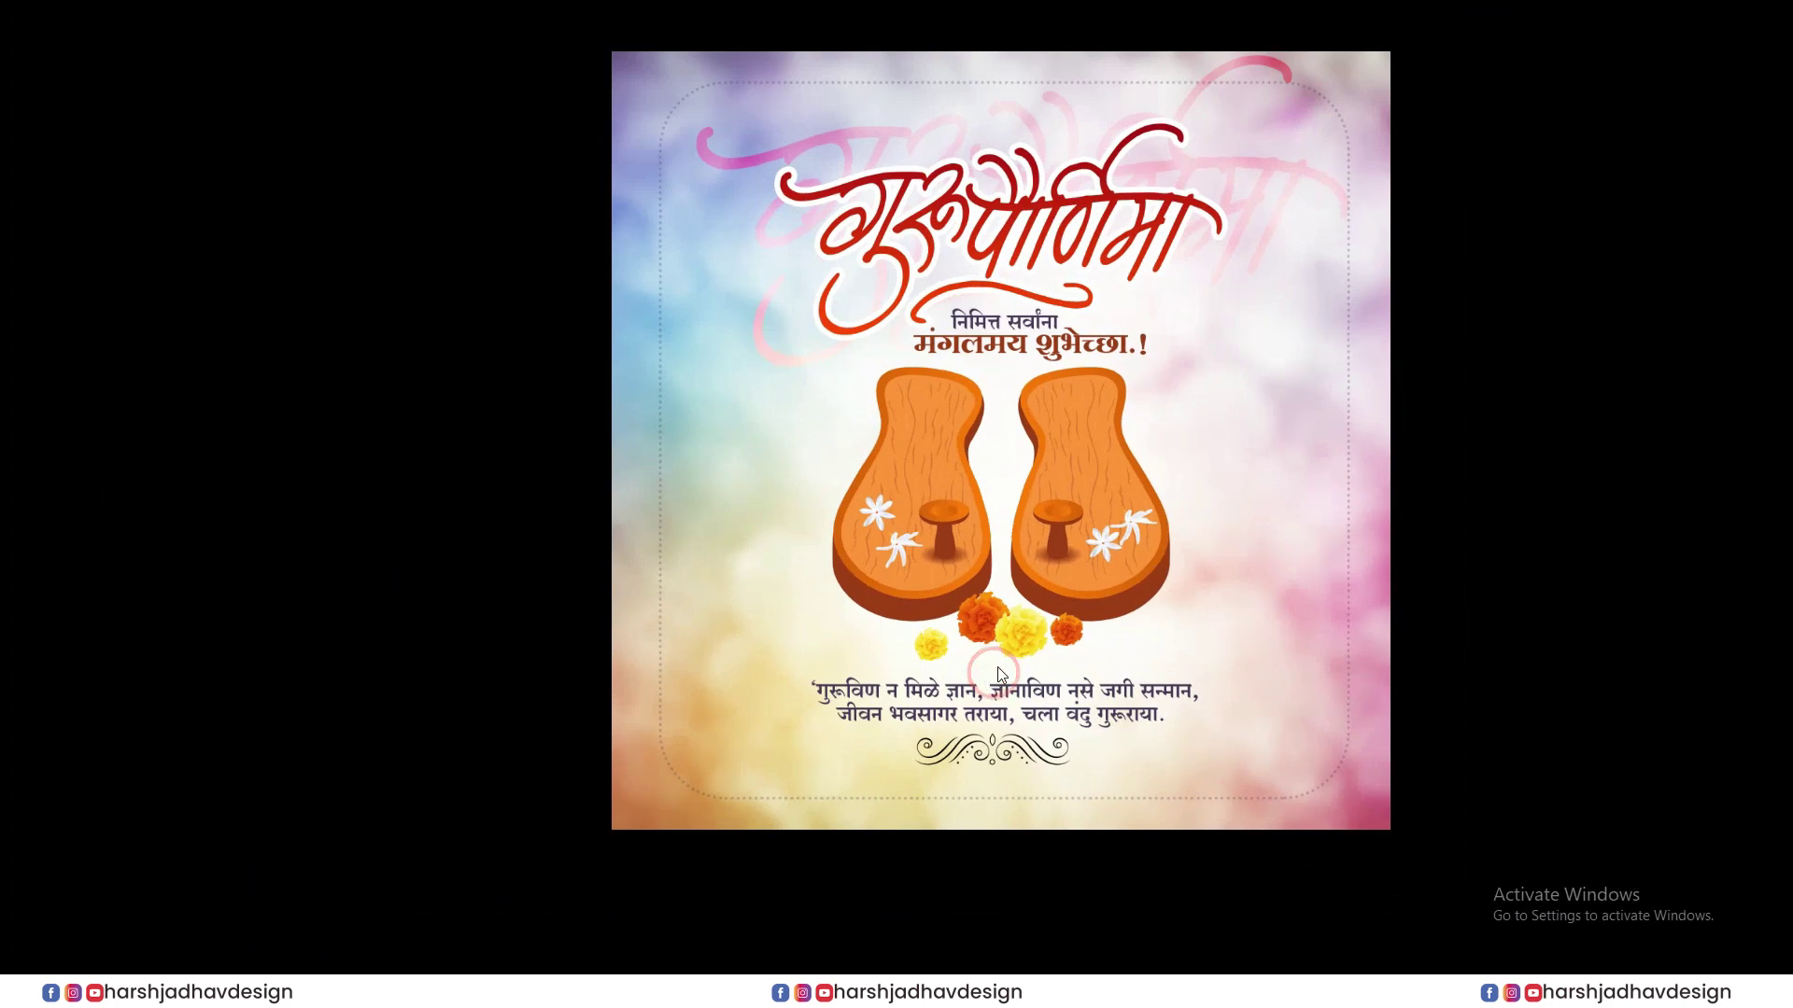